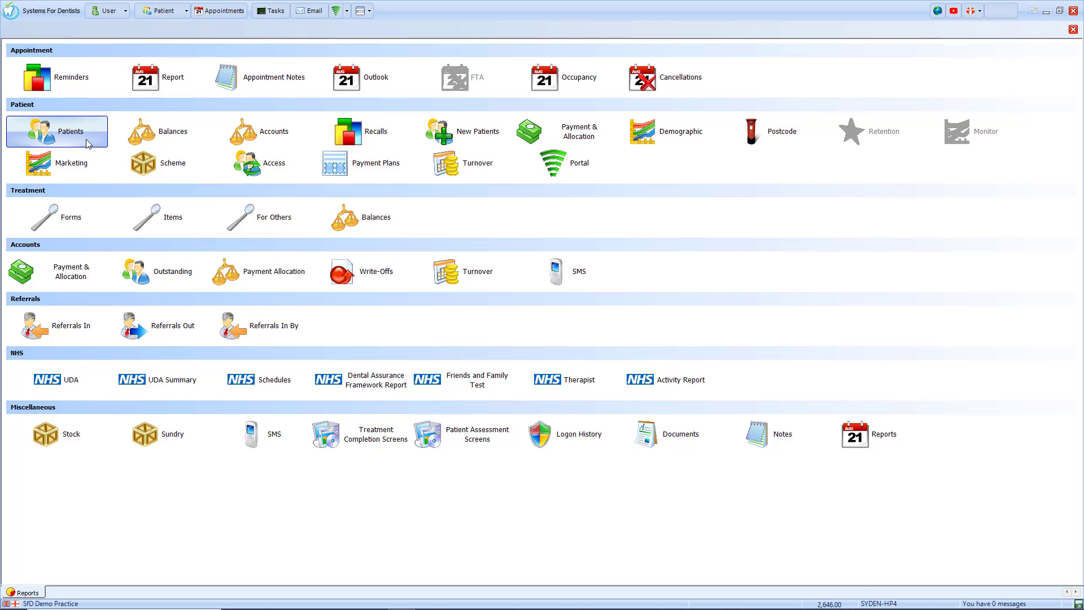
Create a new Patients report to open Patient Report Properties on the General page.
click(87, 141)
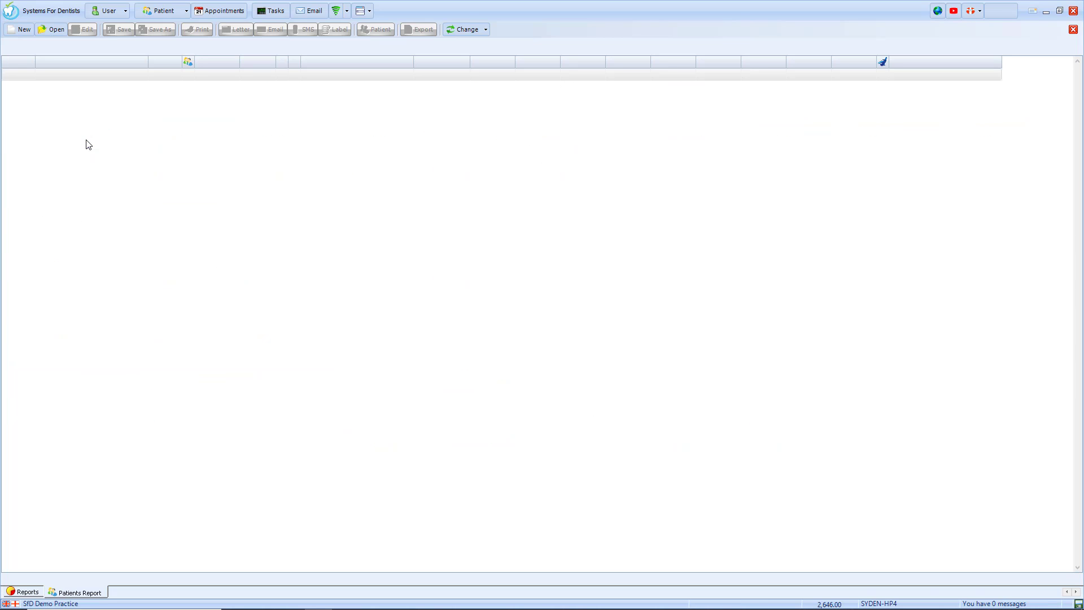
click(25, 30)
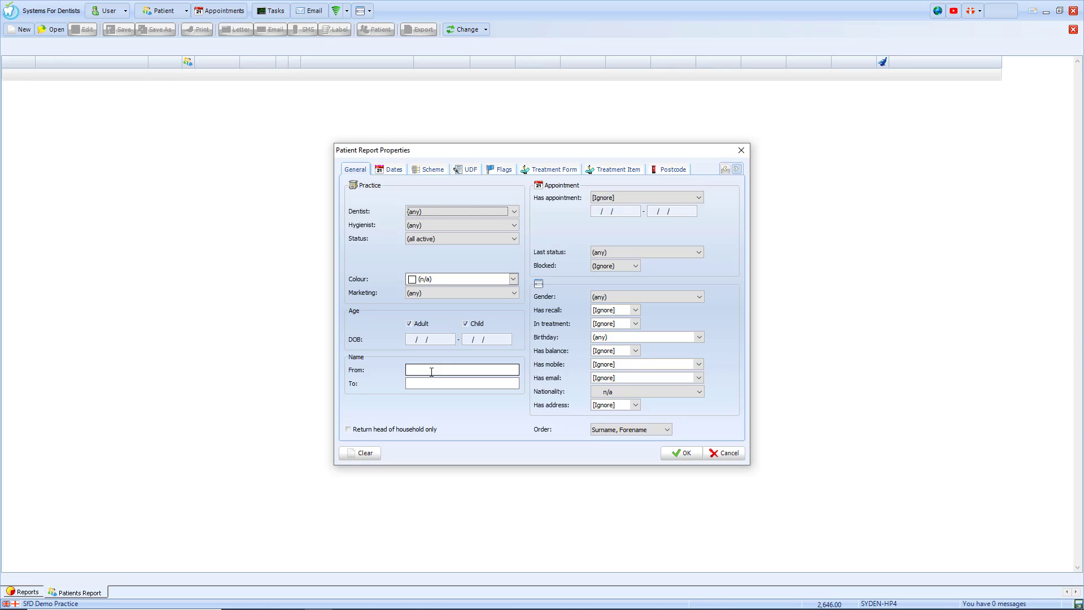
Keep the Has appointment filter at [Ignore] and move to the Dates filters.
click(621, 203)
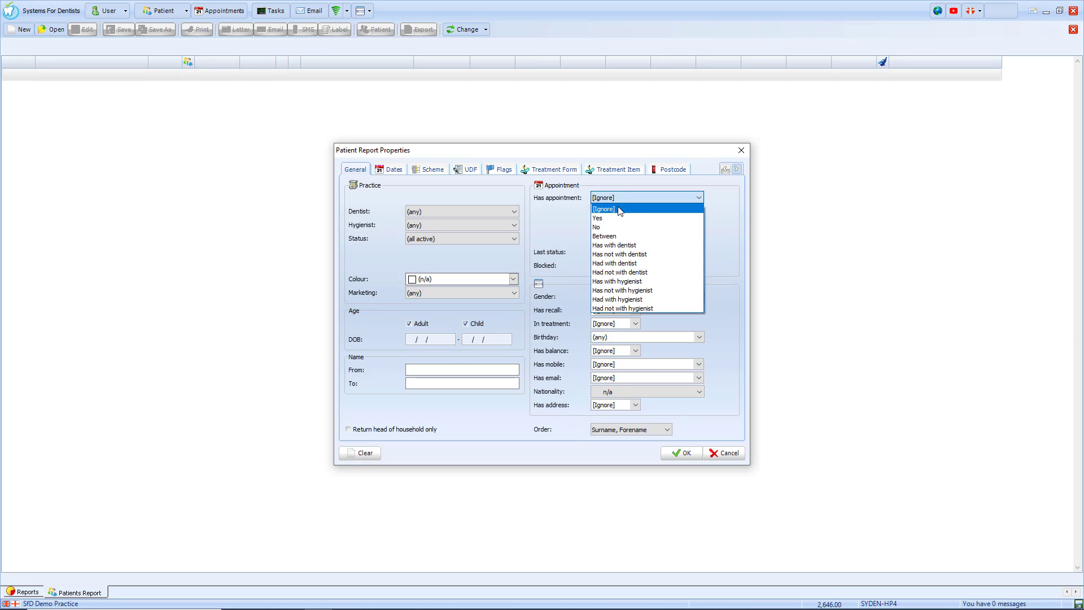
click(611, 209)
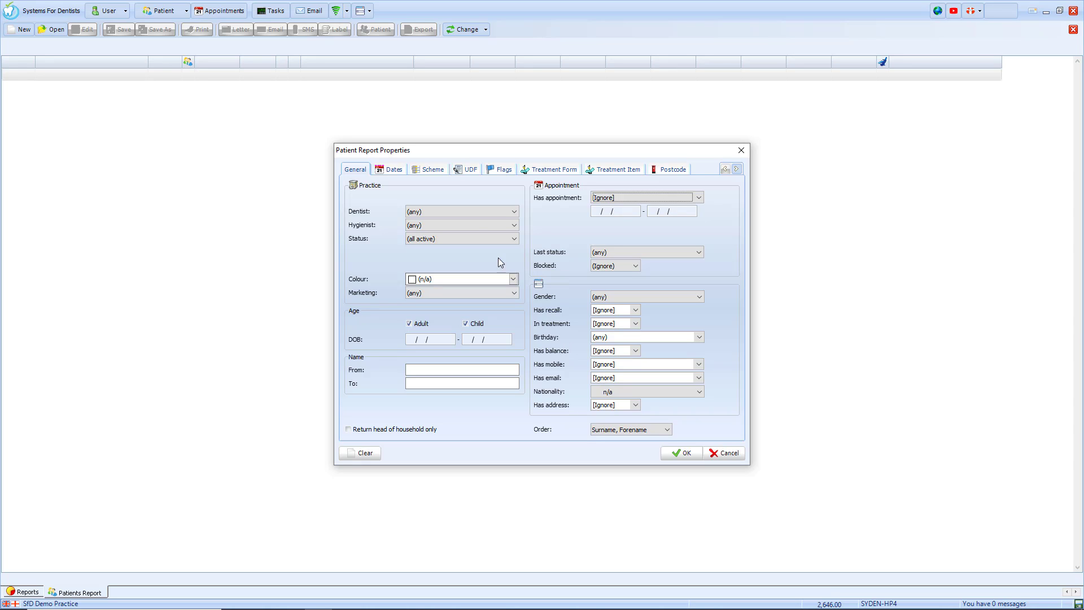
click(390, 170)
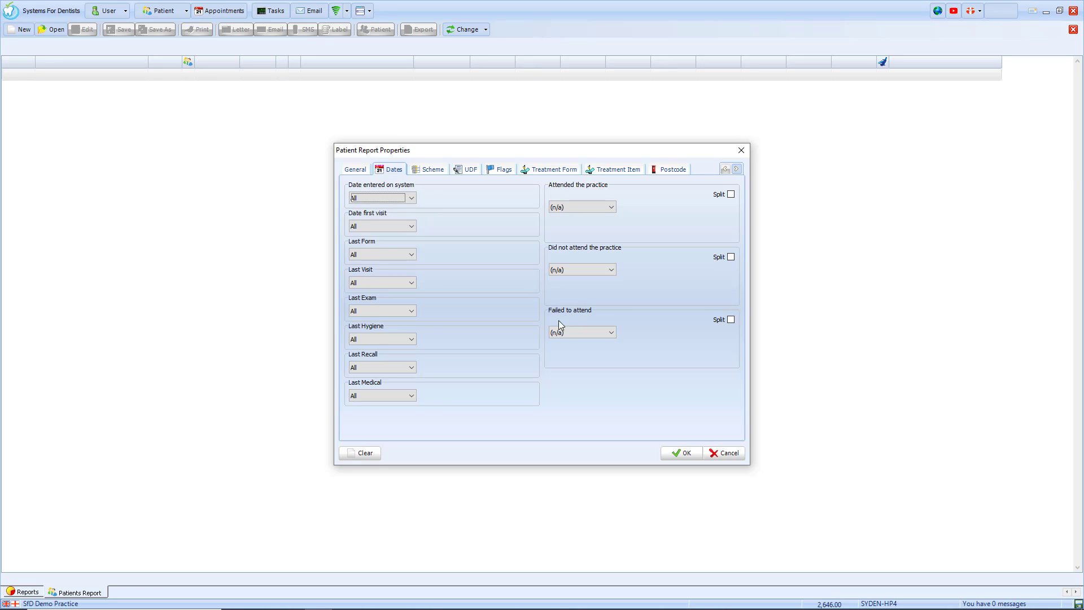
Review the last exam date choices unchanged, then look over the Scheme and UDF filters.
click(391, 310)
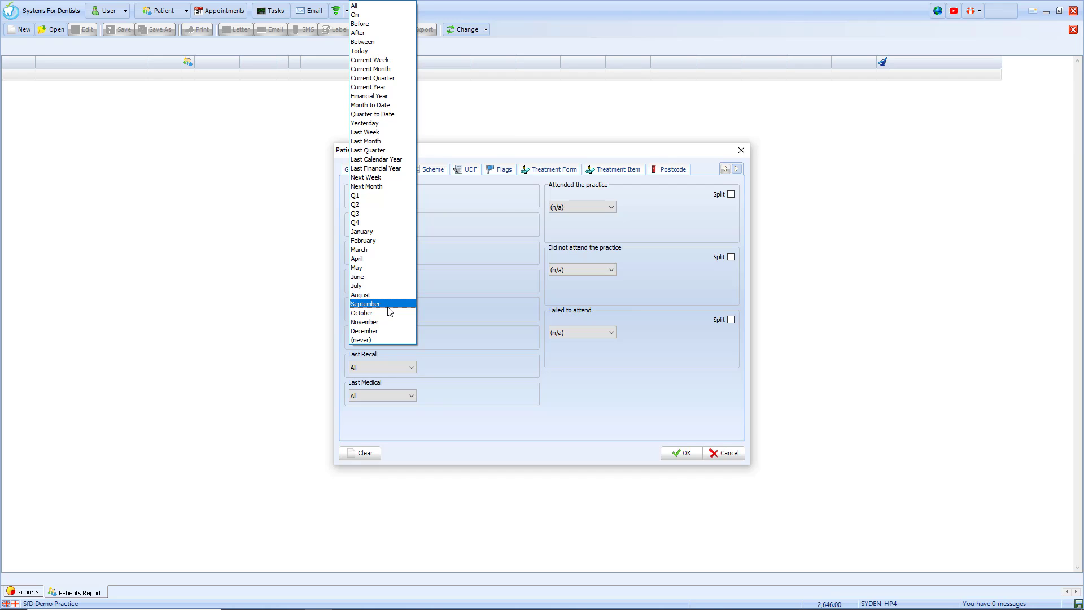
click(451, 310)
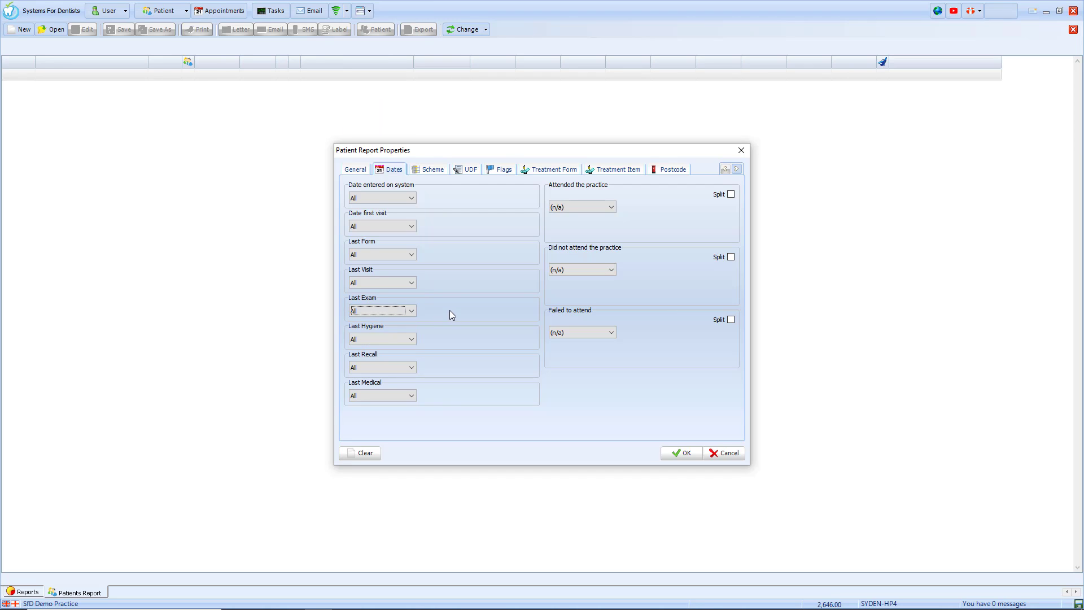
click(428, 176)
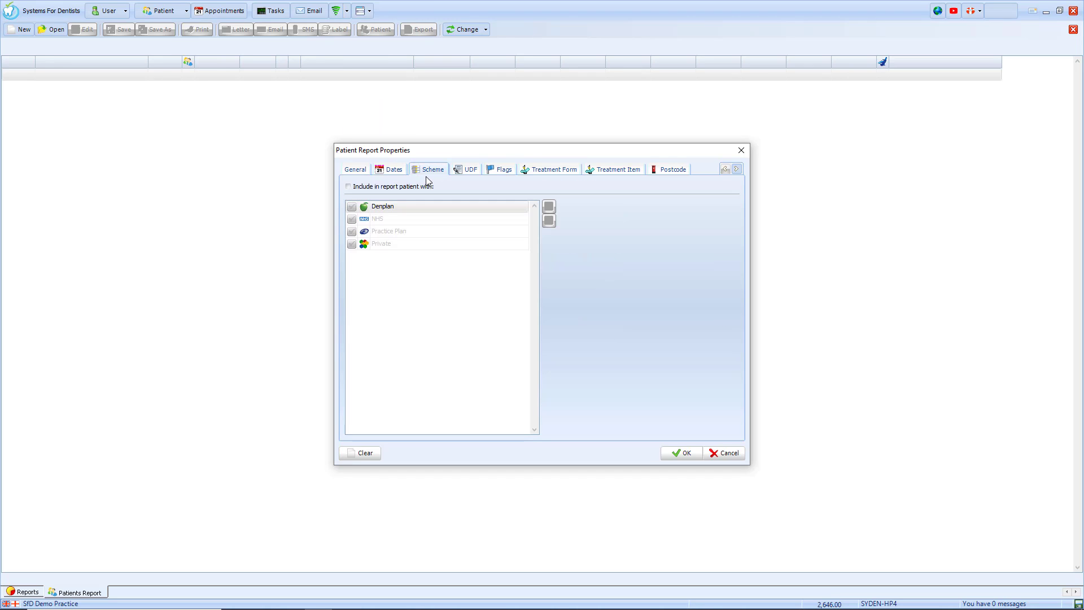
click(464, 171)
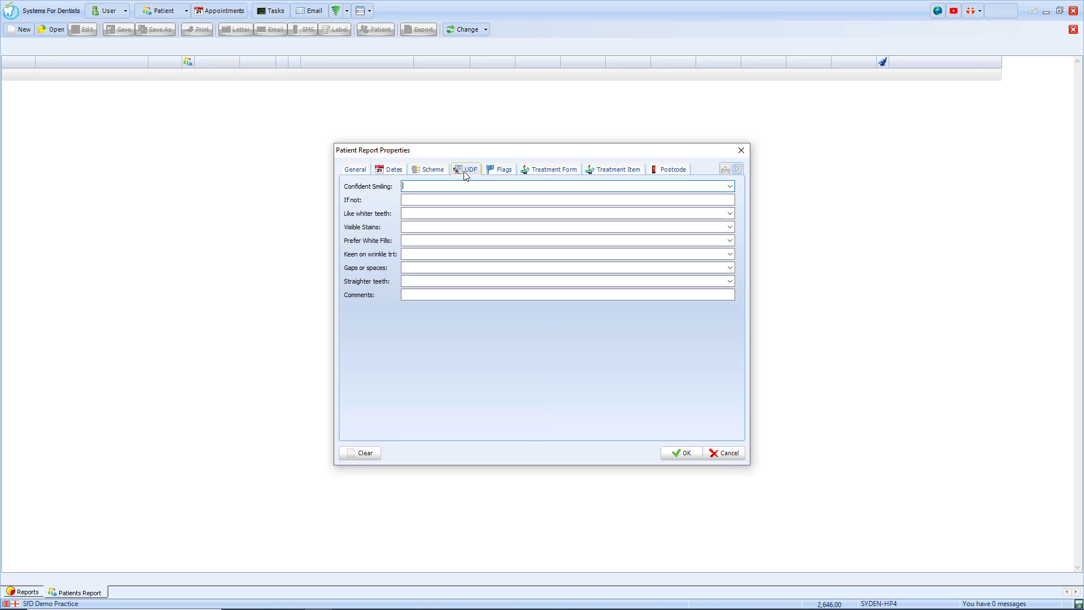
Require one of the Often Late or Domiciliary flags, then Clear the filters to defaults.
click(507, 173)
click(506, 197)
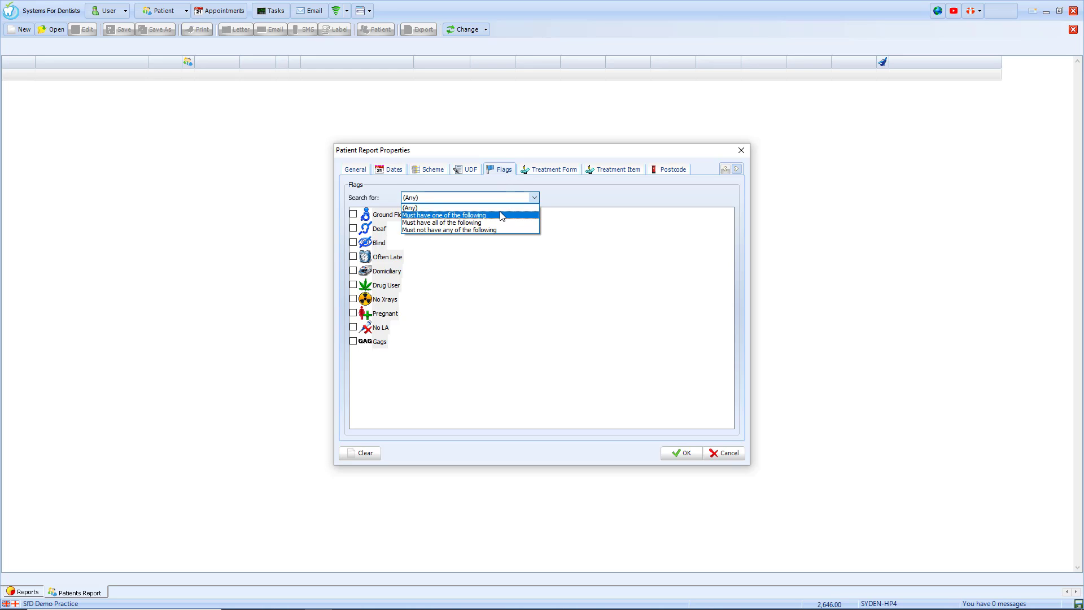
click(500, 215)
click(354, 257)
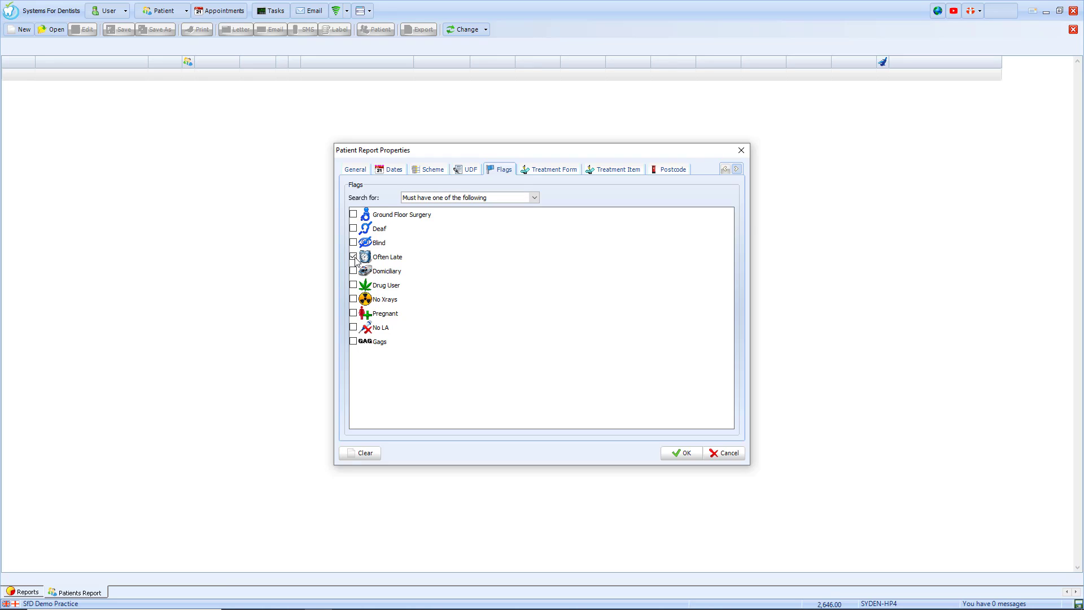
click(353, 271)
click(364, 453)
Include patients with treatment forms completed Last Month (1/9/2020–30/9/2020), exemption left at [Ignore].
click(560, 172)
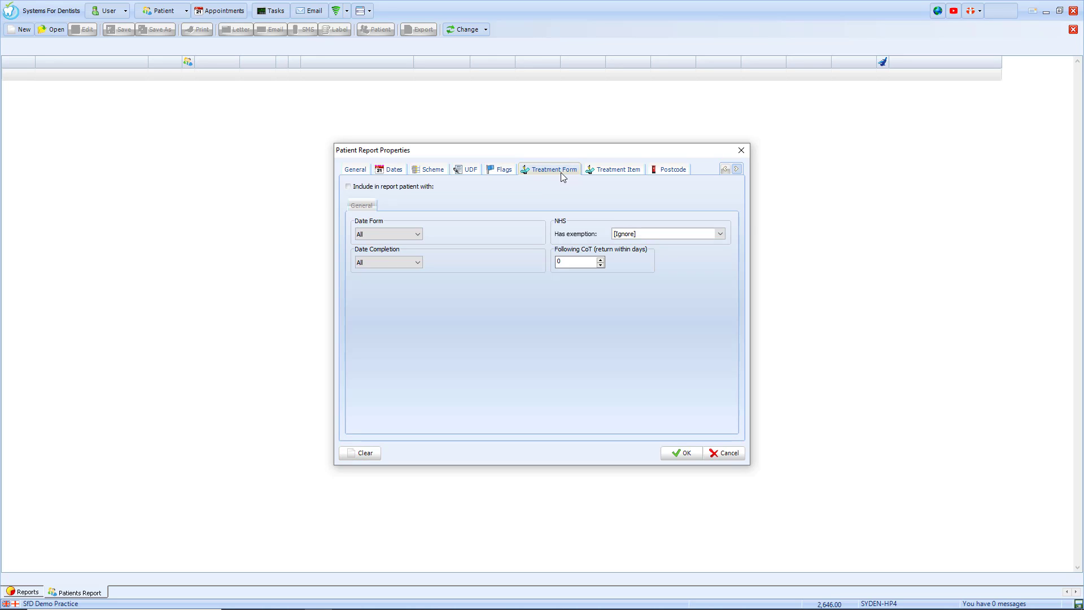
click(431, 190)
click(408, 263)
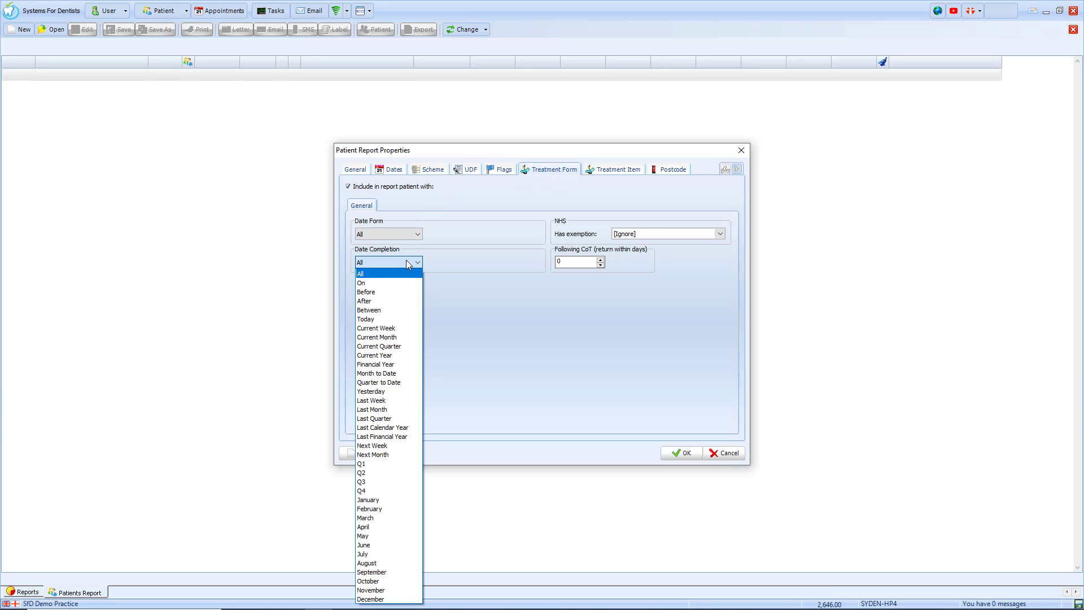
click(393, 409)
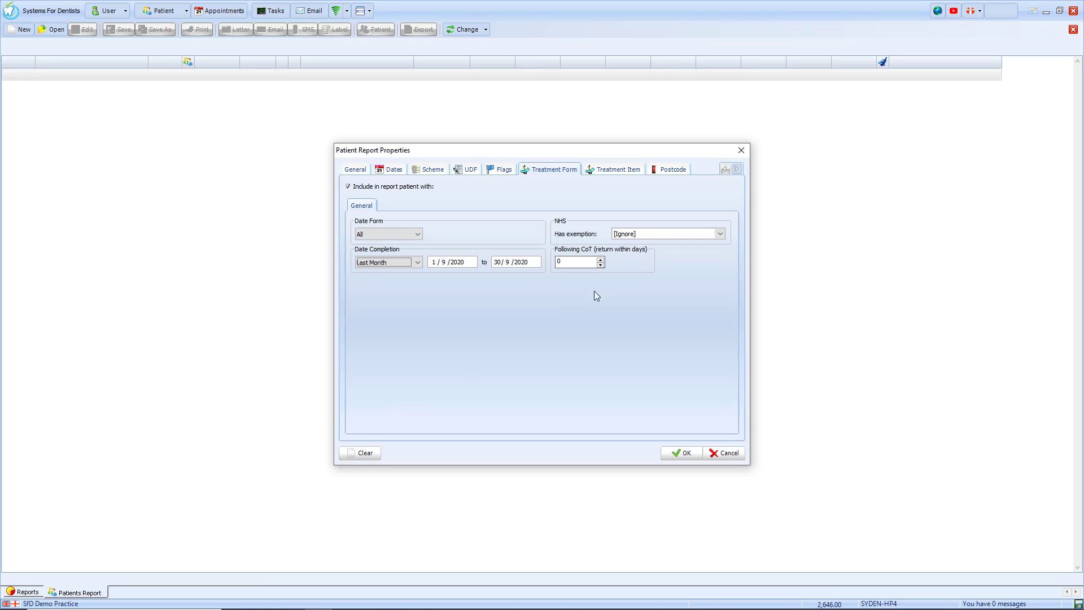
click(660, 235)
click(662, 239)
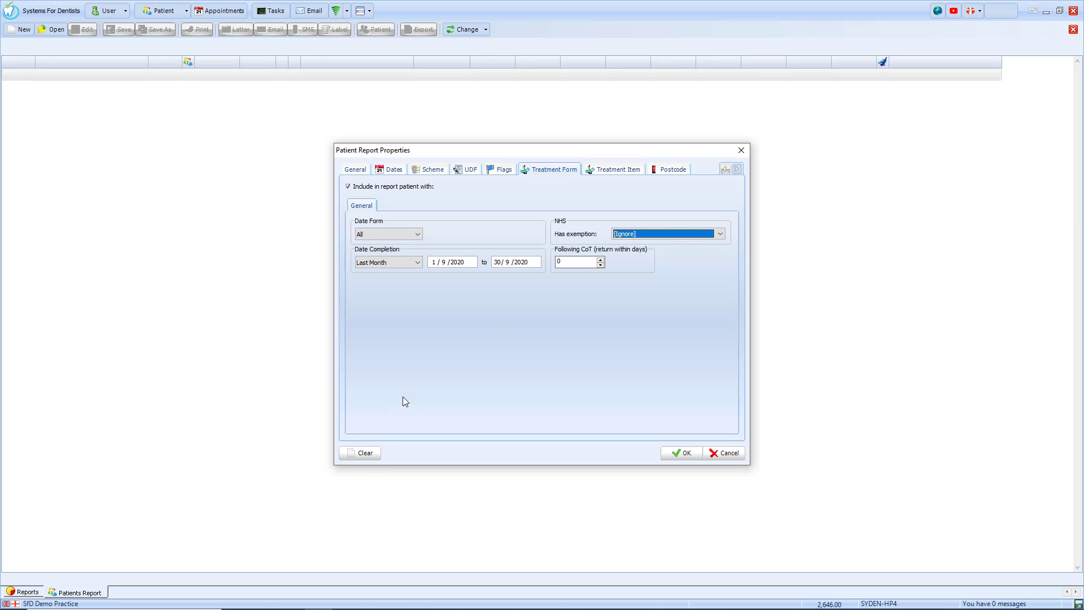
click(602, 173)
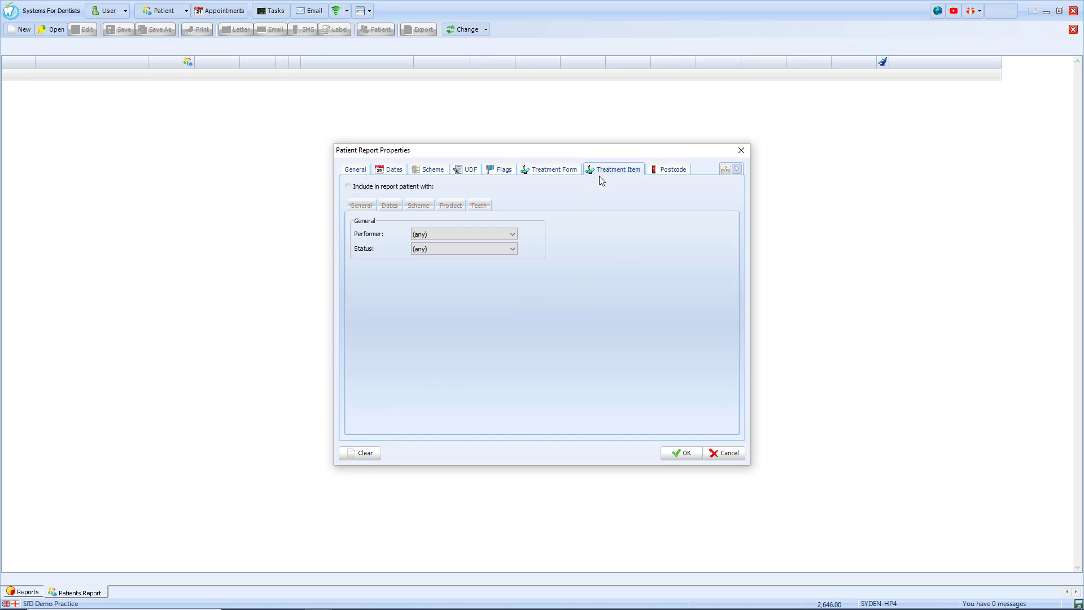
Turn on treatment item criteria with performer and treatment status both left at (any).
click(418, 189)
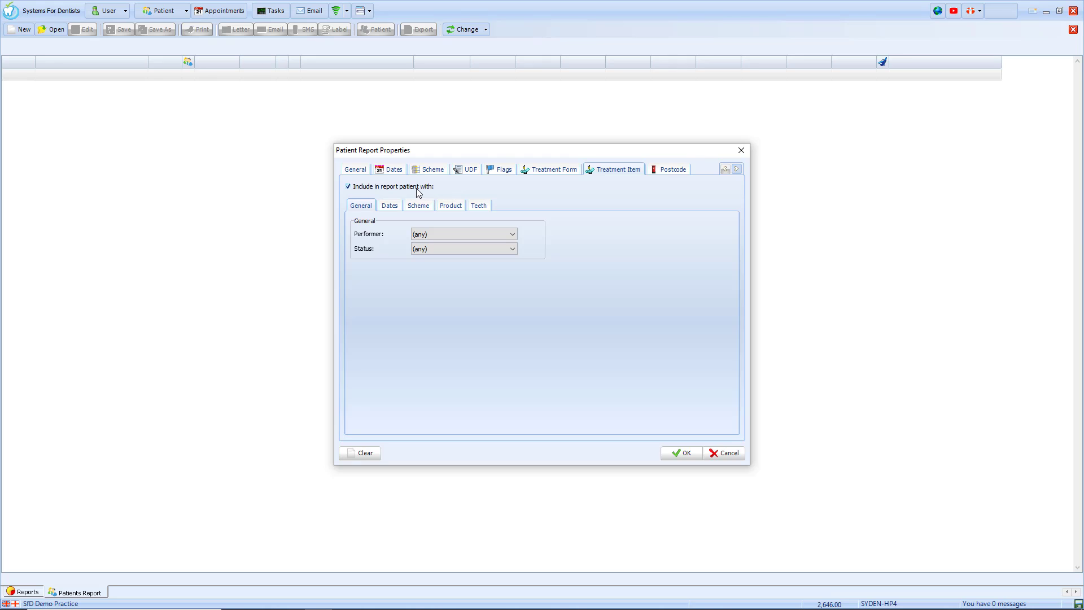
click(434, 234)
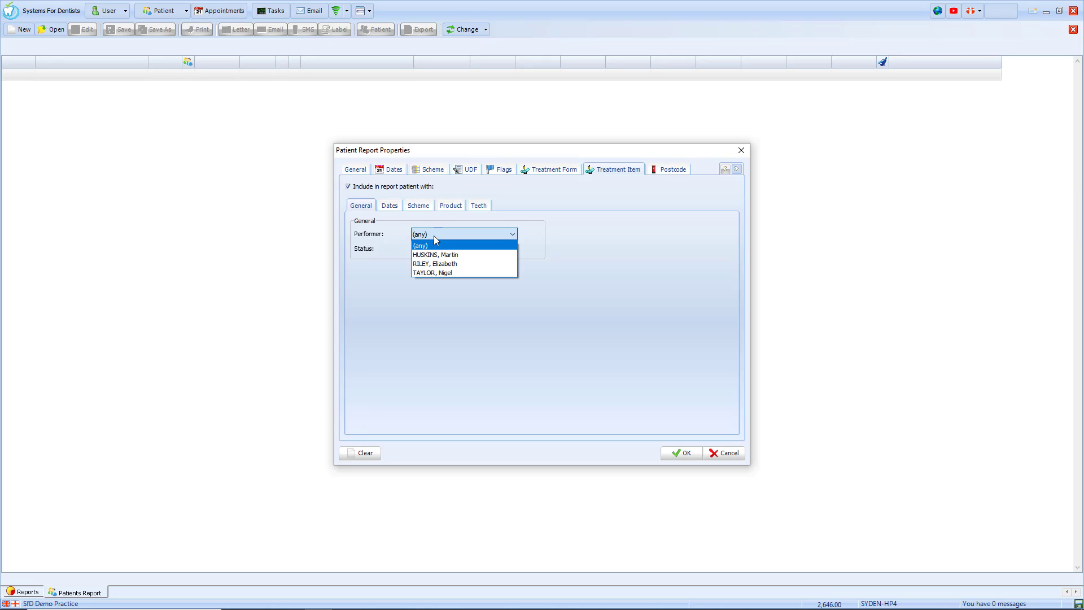
click(445, 283)
click(446, 249)
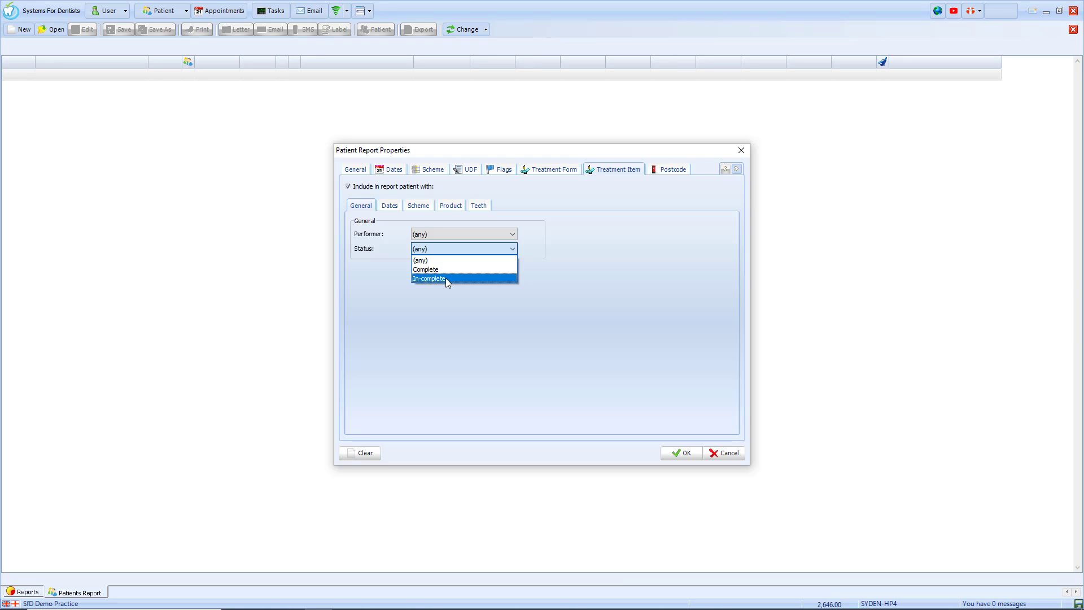
click(445, 291)
Browse the dates and scheme filters, then add Composite Filling to the product filter.
click(390, 206)
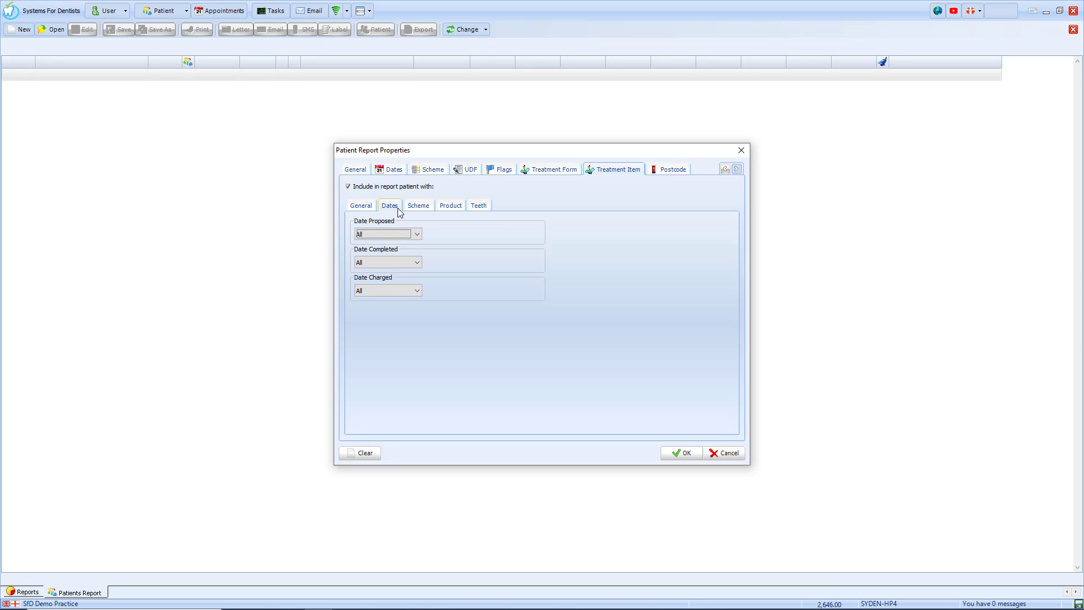
click(426, 208)
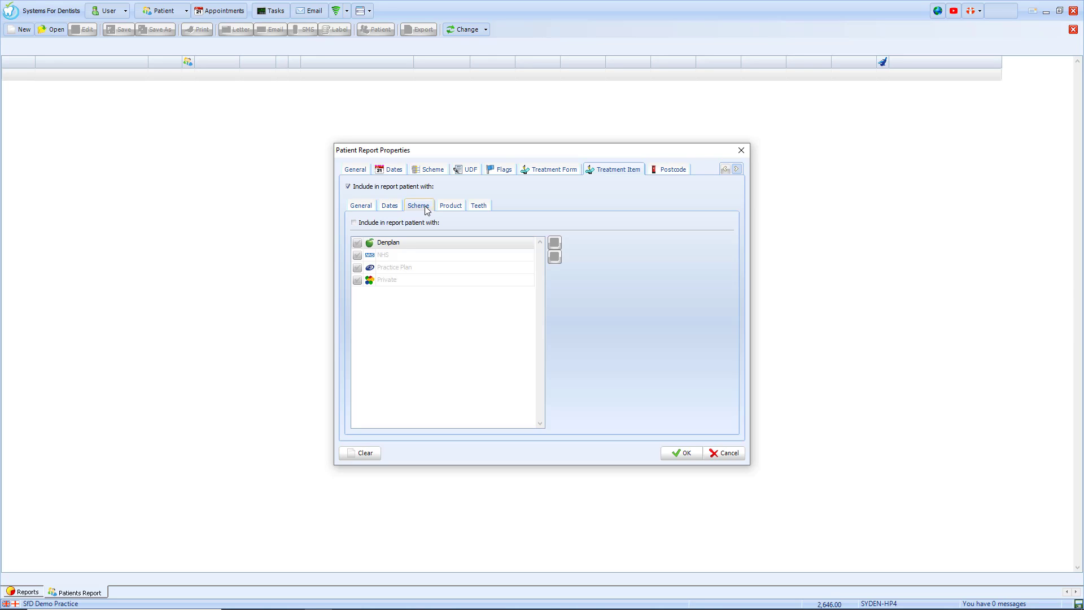
click(451, 211)
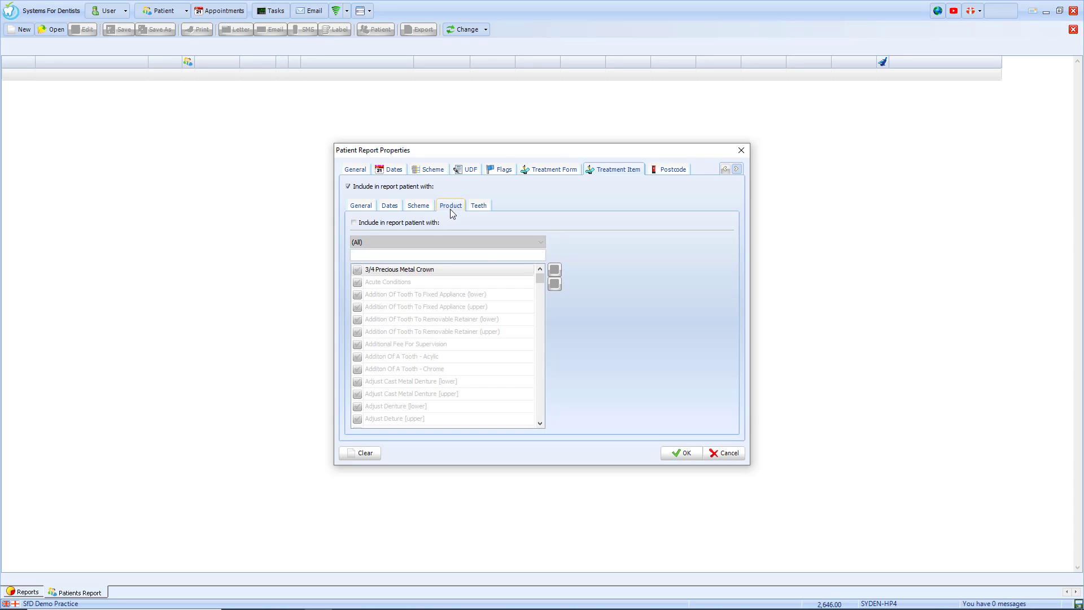
click(427, 225)
click(426, 254)
text(compo)
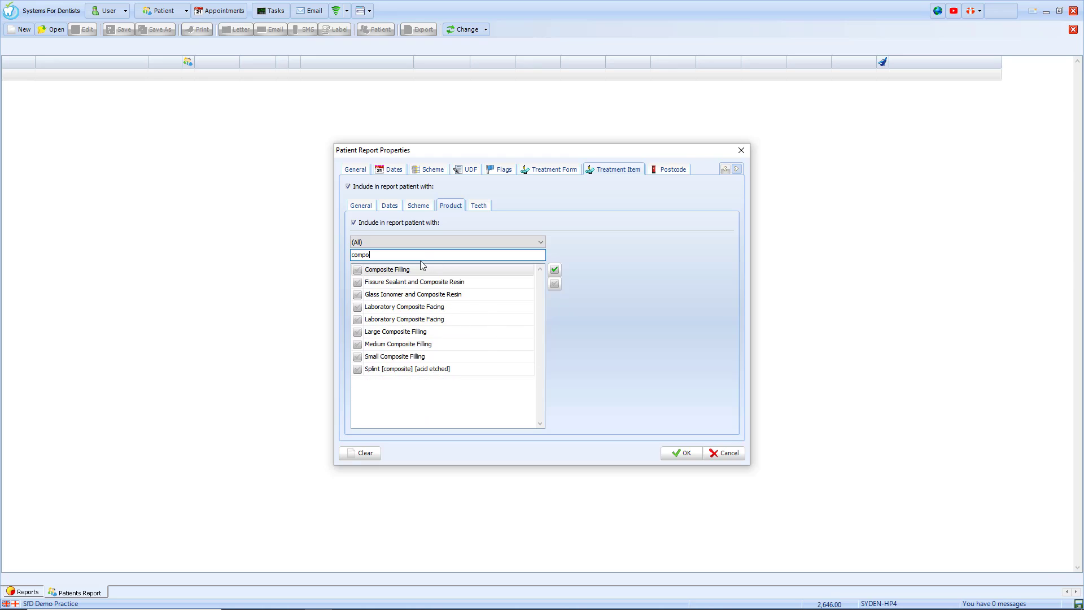
click(356, 271)
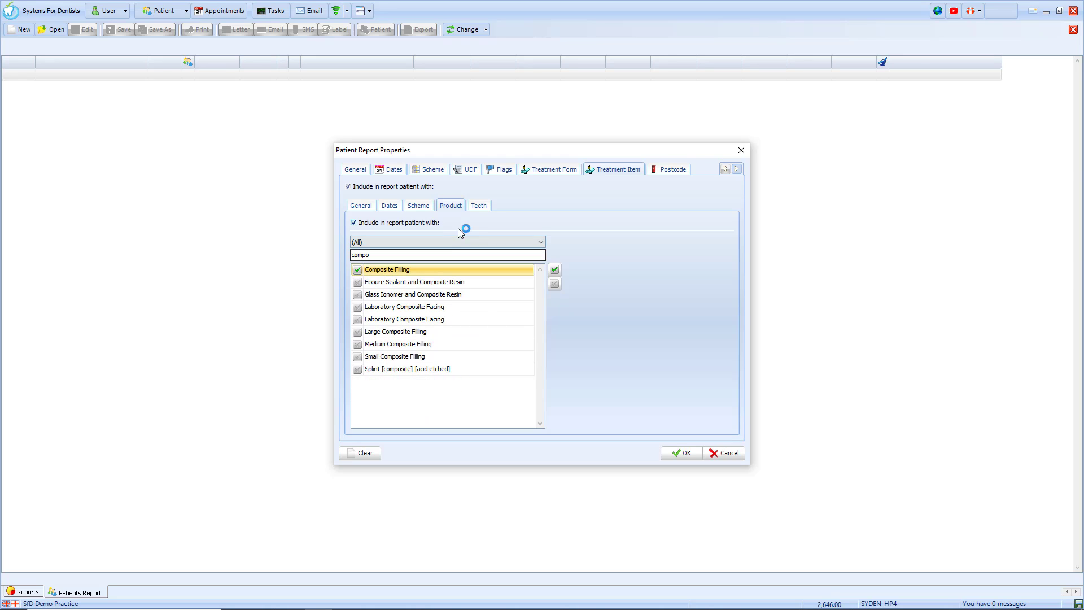
Mark upper teeth 4 and 5 on the tooth chart, then Clear all treatment item criteria.
click(478, 207)
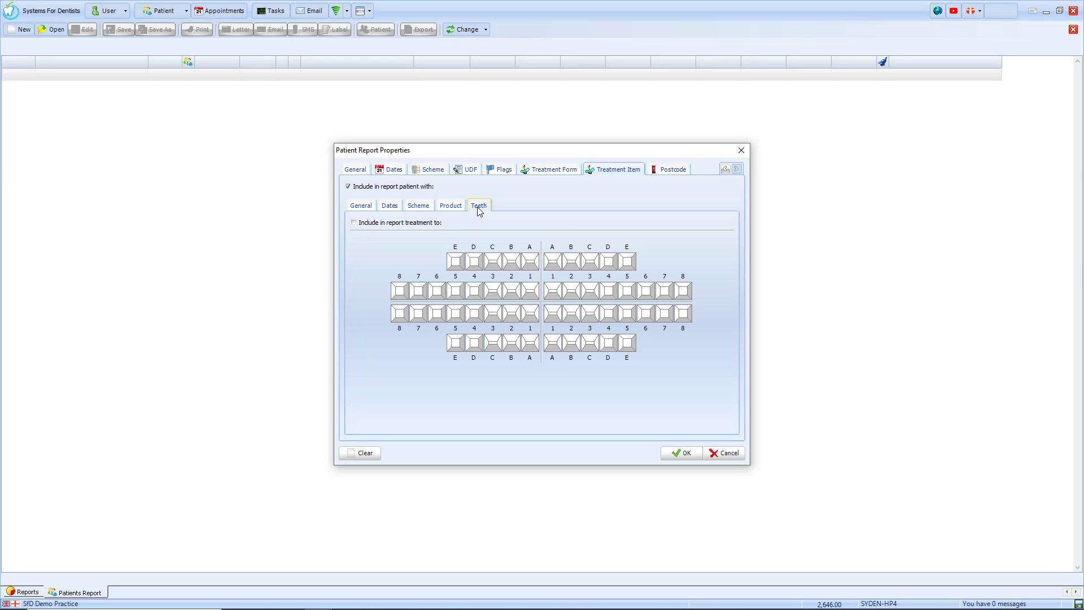
click(429, 223)
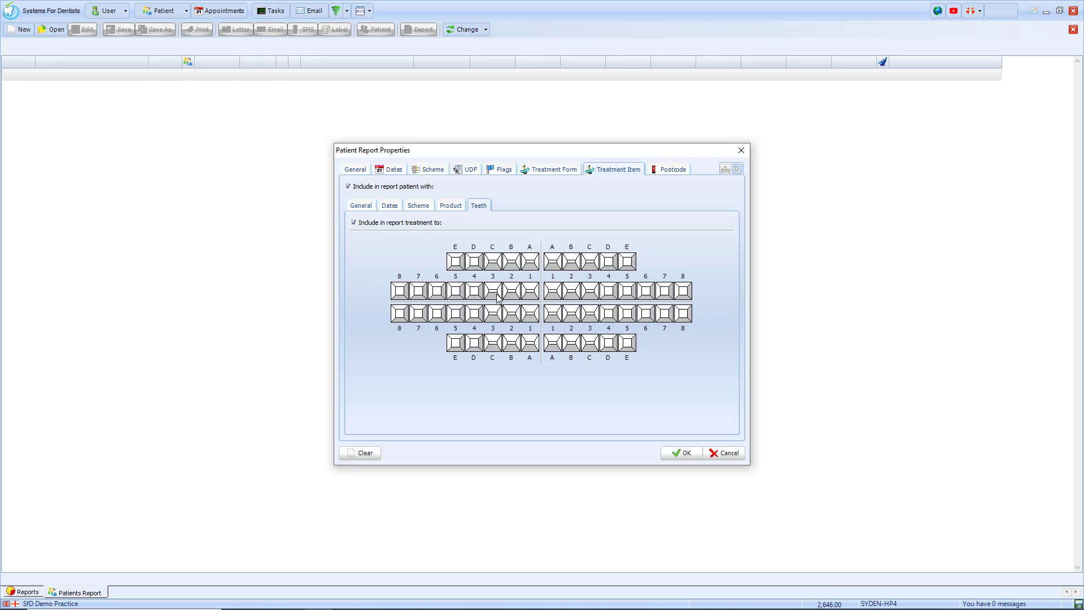
click(474, 291)
click(456, 291)
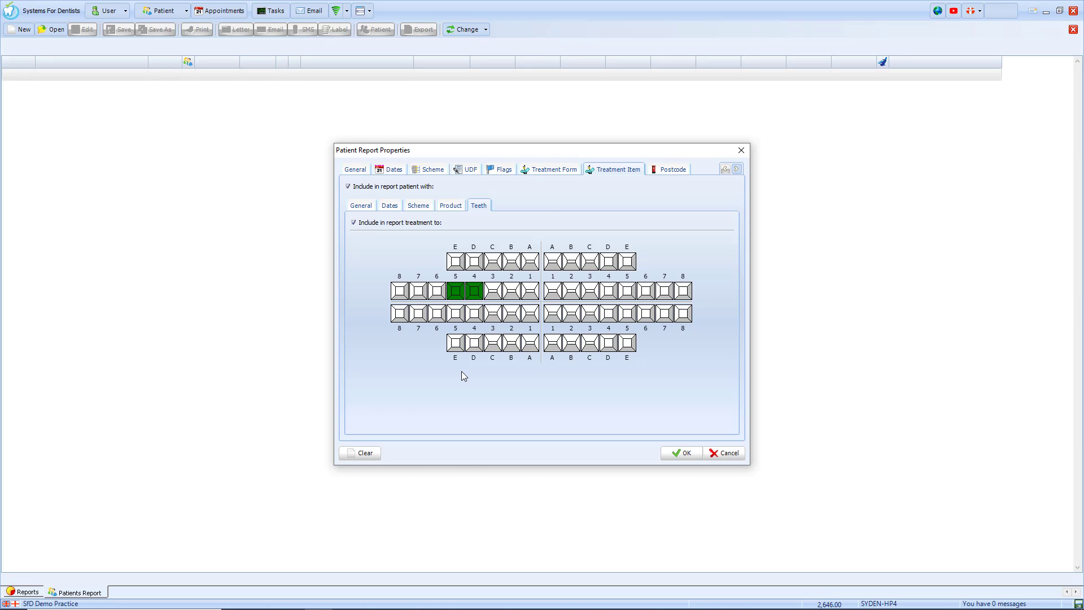
click(363, 453)
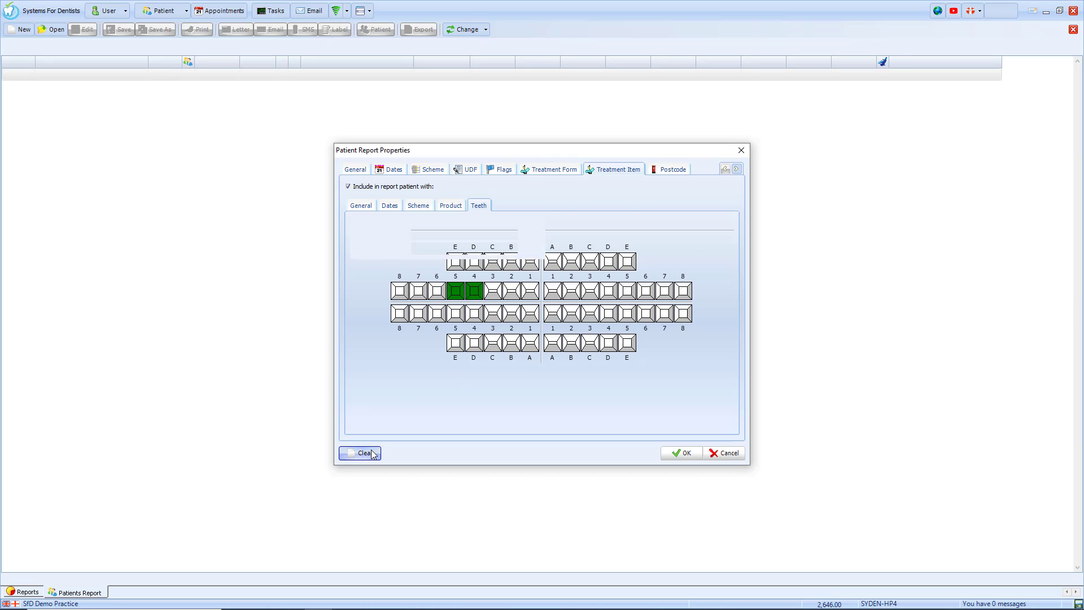
Toggle the Postcode filter on and back off, leaving it unused.
click(667, 173)
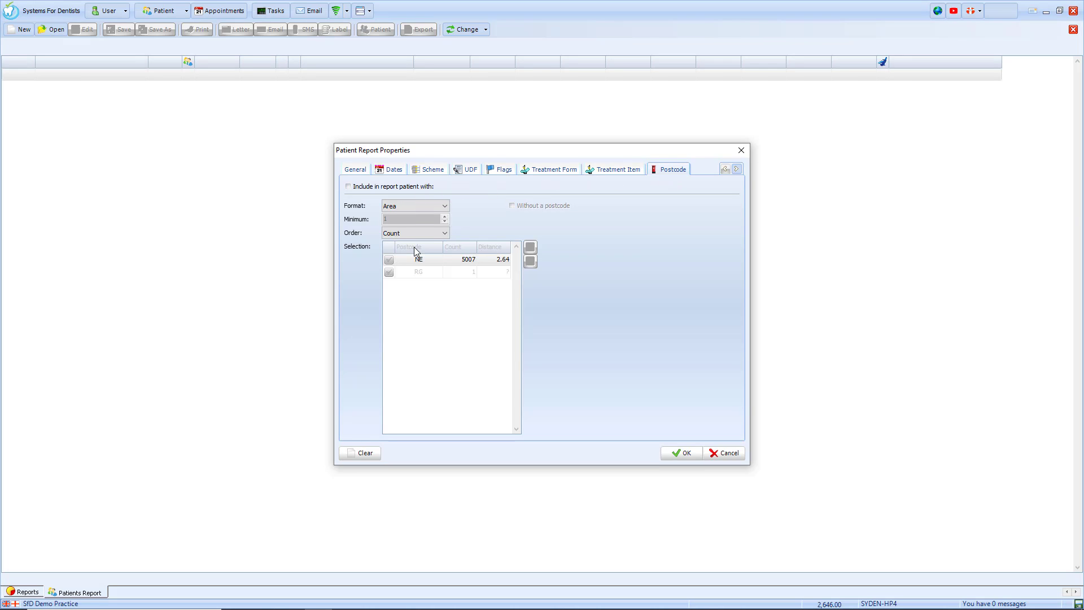
click(421, 188)
click(429, 191)
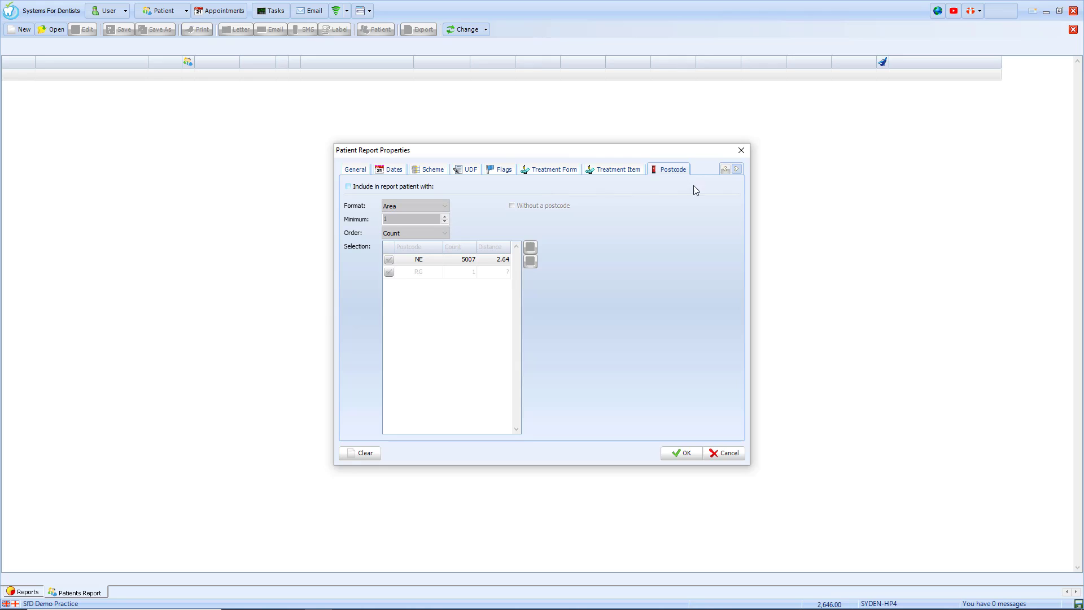
click(737, 170)
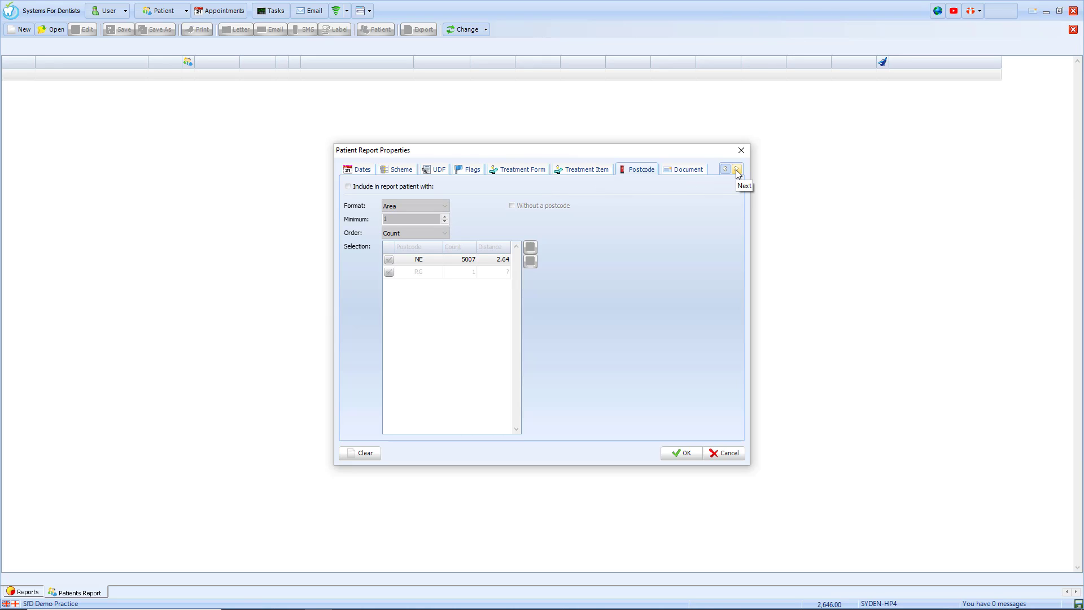
Turn on the Document filter to include patients by documents, keeping All dates.
click(690, 168)
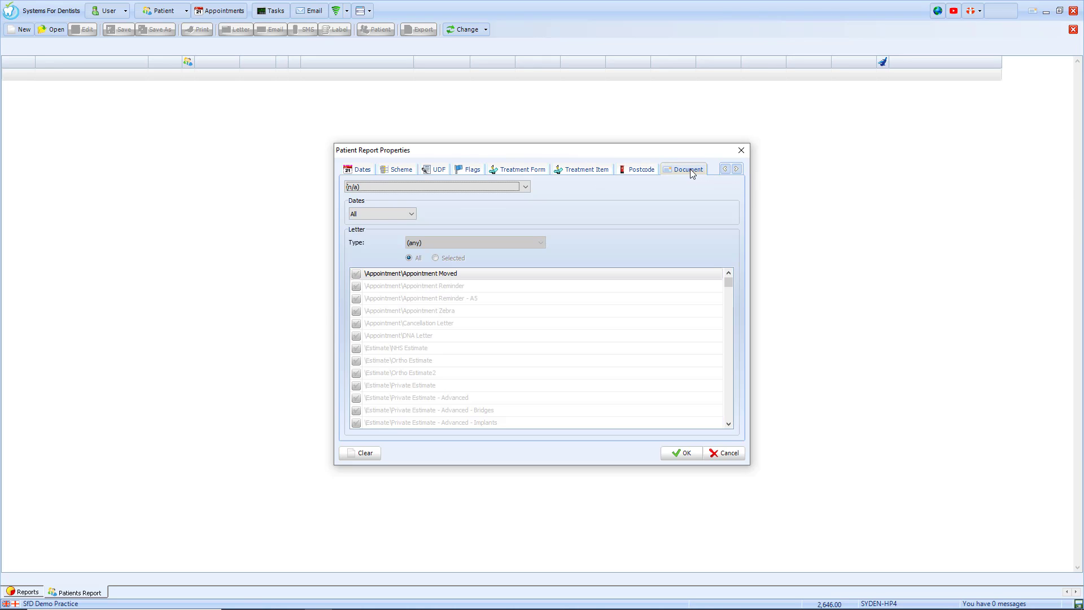
click(515, 191)
click(510, 207)
click(403, 214)
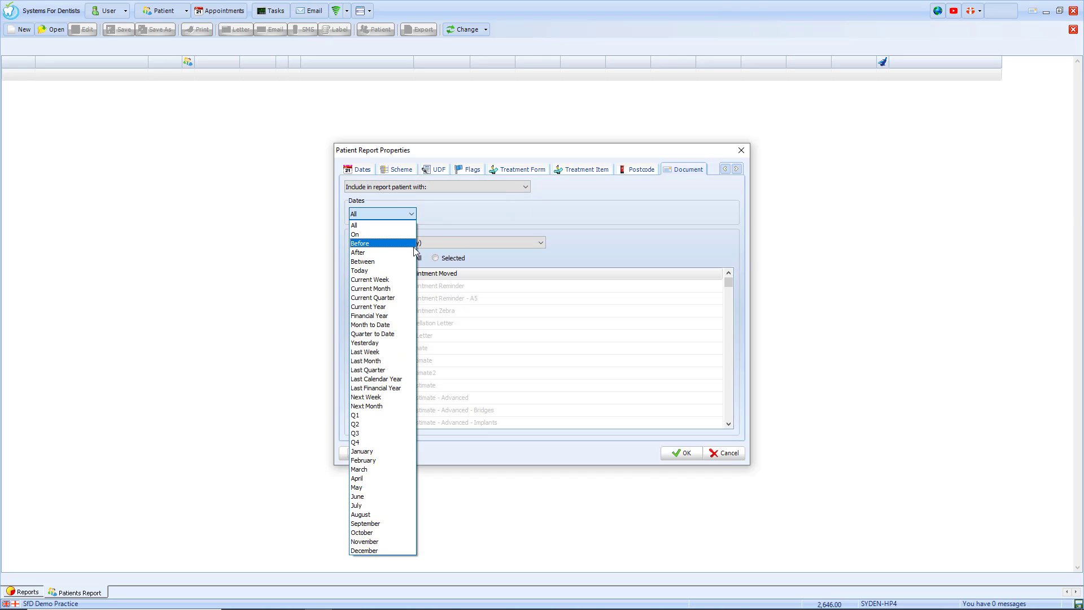
click(454, 222)
Limit letters to Appointment type with Appointment Reminder selected, then set the document filter to (n/a).
click(454, 244)
click(454, 268)
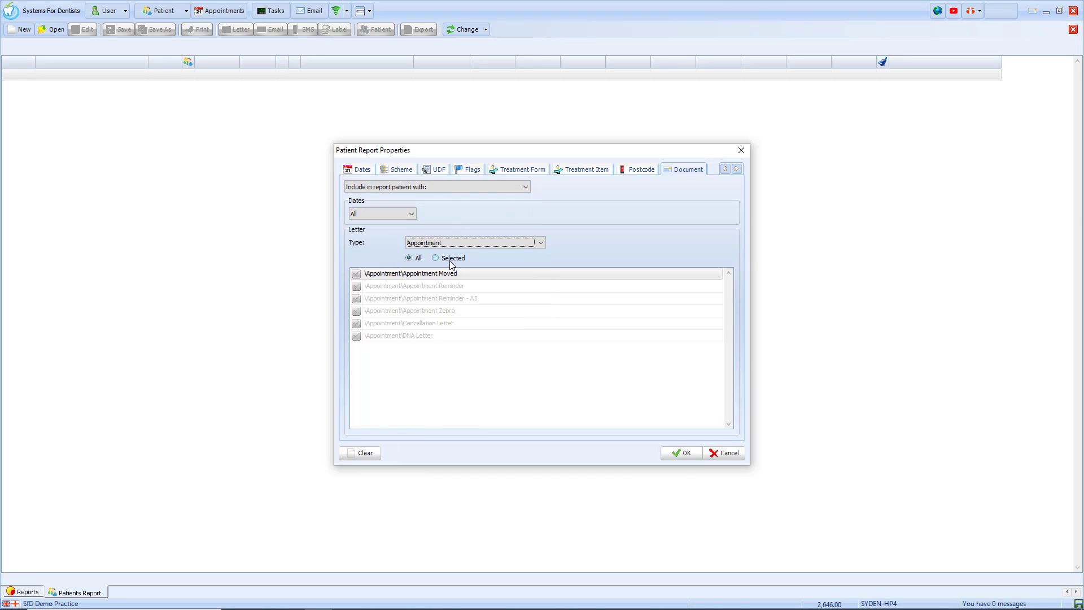
click(451, 260)
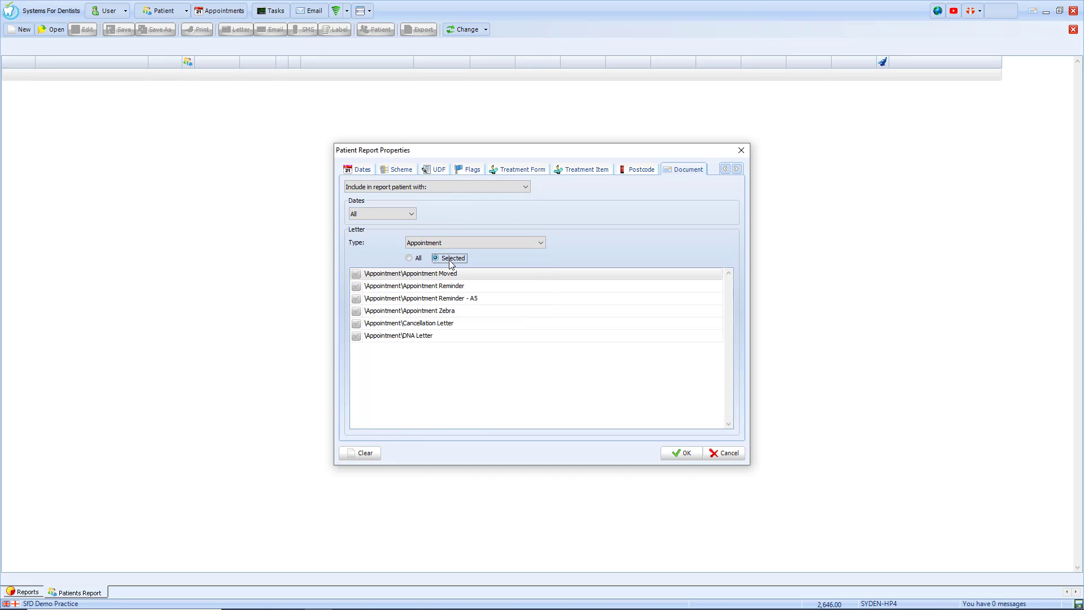
click(359, 290)
click(429, 186)
click(422, 196)
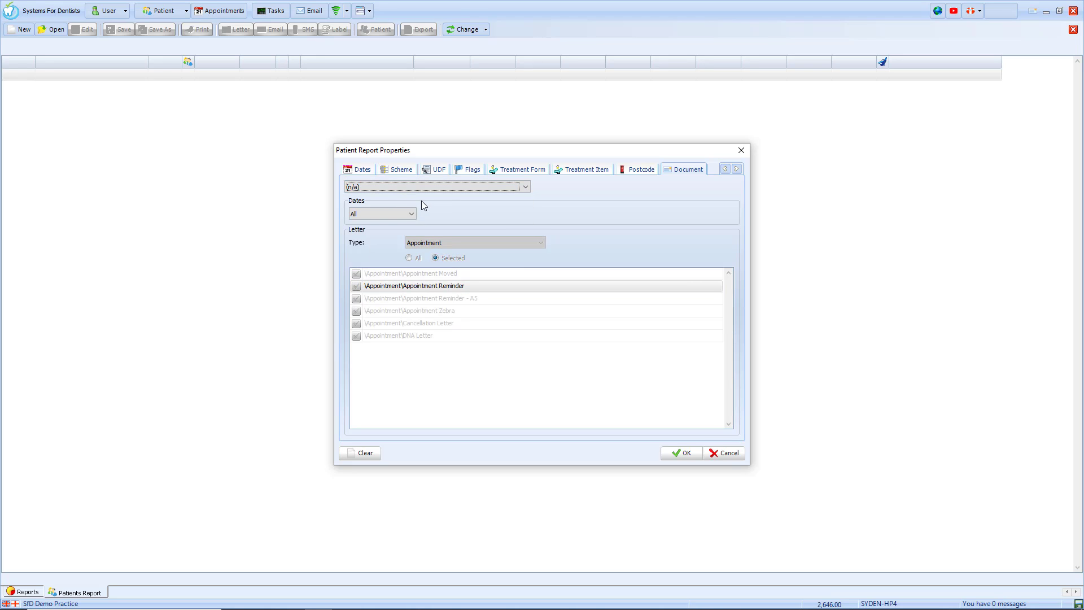
click(736, 169)
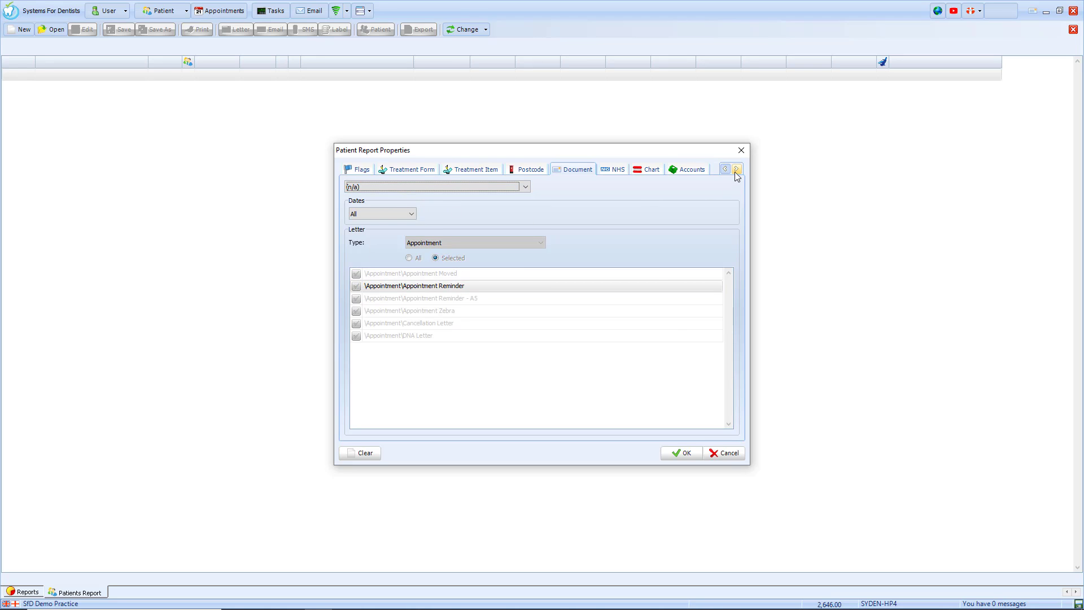
Leave the NHS exemption status at [Ignore].
click(607, 172)
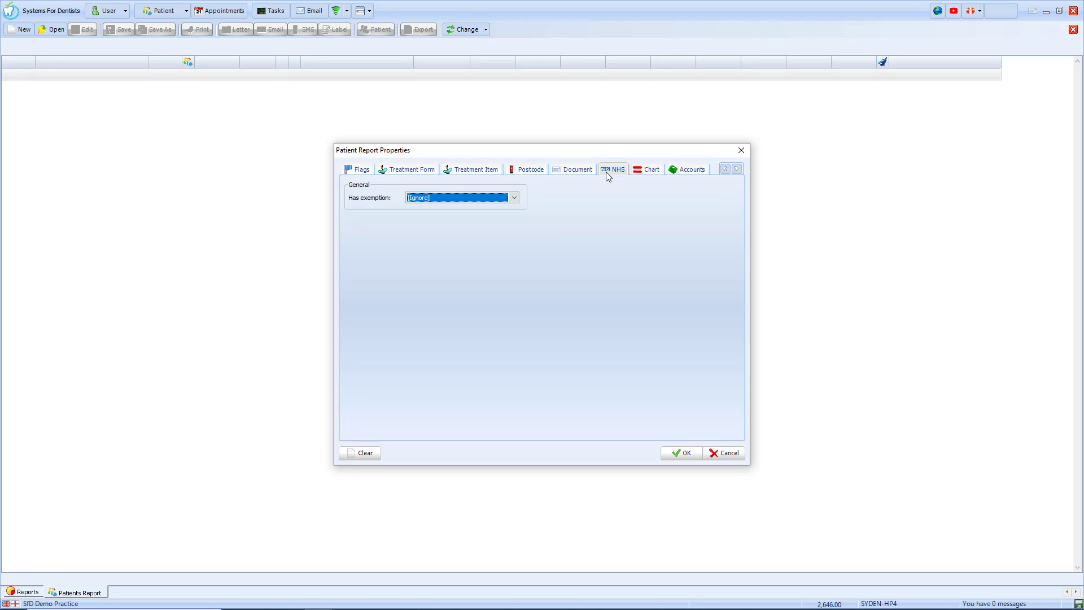
click(513, 198)
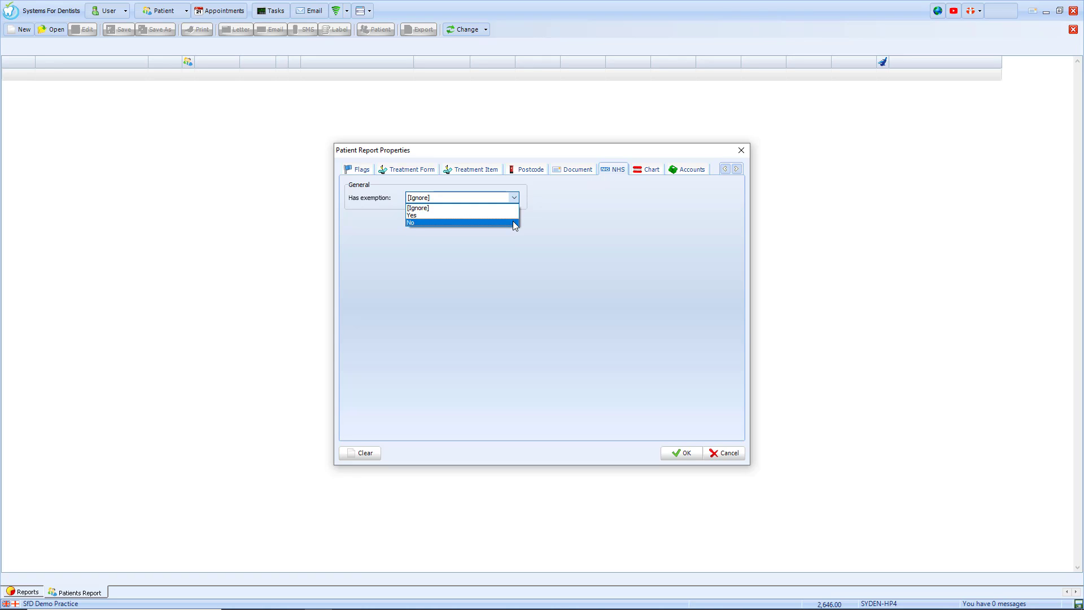
click(515, 207)
Turn on the chart filter requiring at least 8 Missing teeth.
click(642, 175)
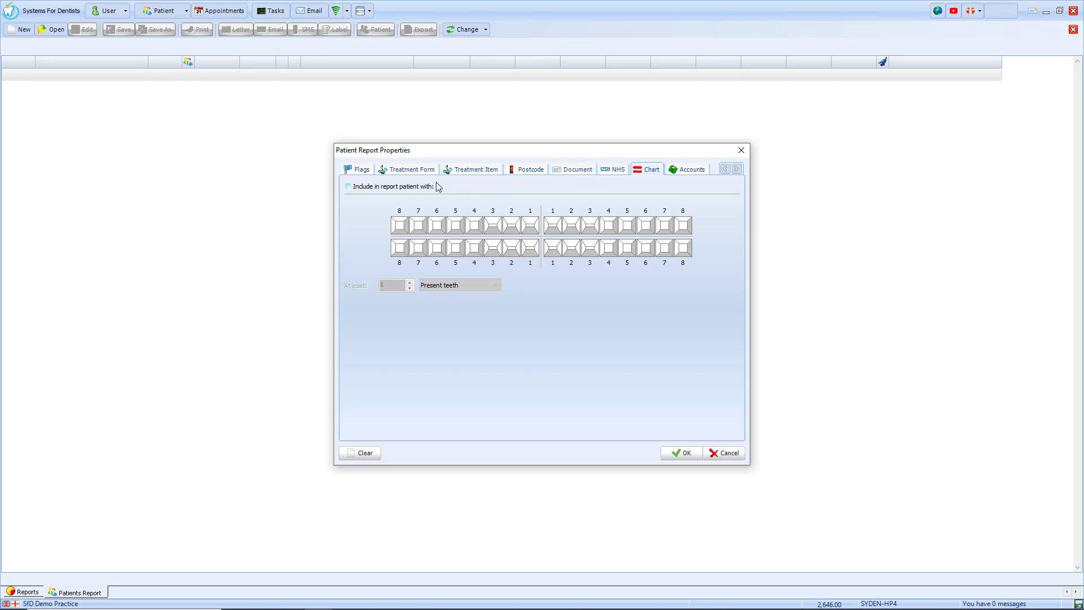
click(414, 186)
click(410, 287)
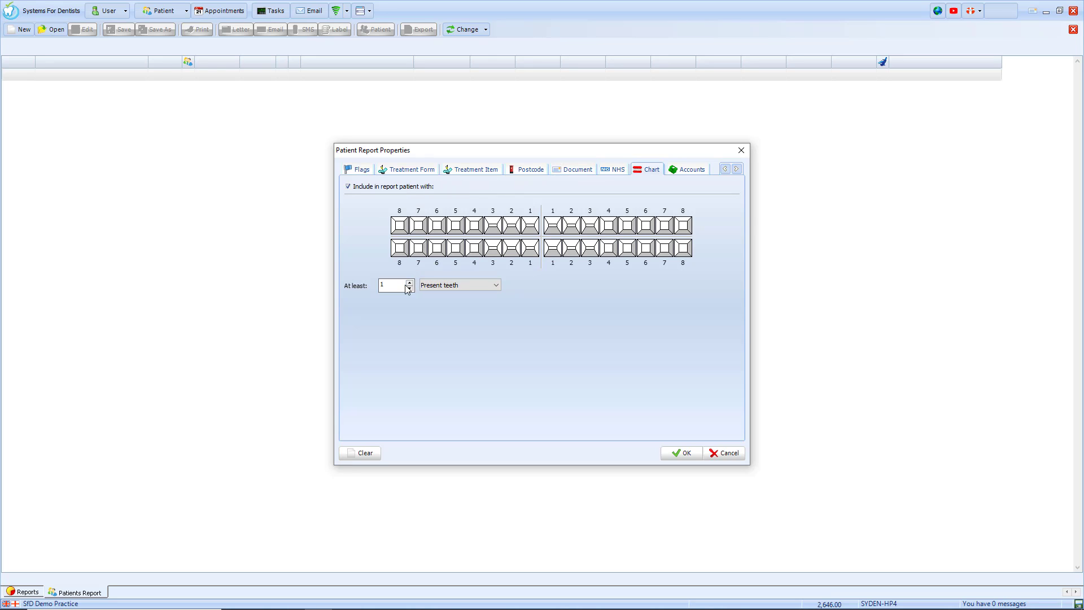
click(410, 282)
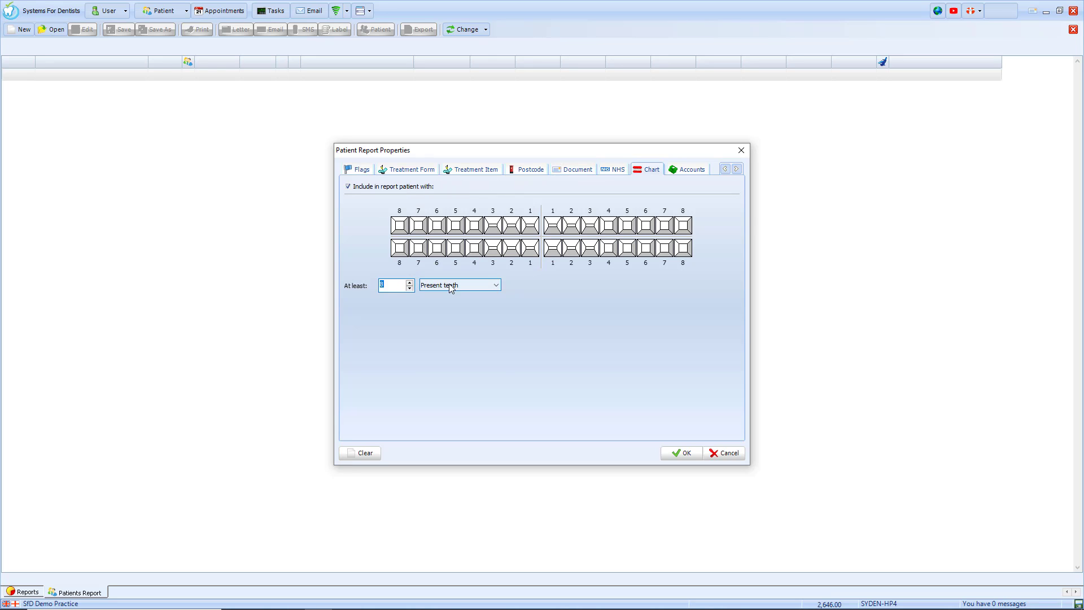
click(460, 285)
click(450, 308)
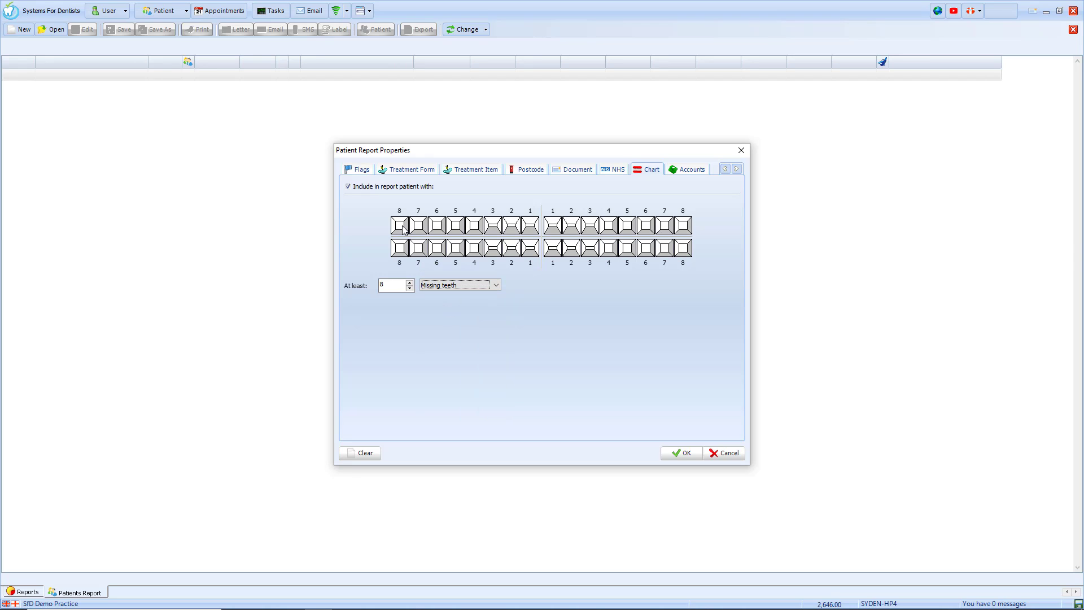
Mark all four 8s and 7s on the chart, then switch the chart filter off.
click(399, 225)
click(399, 247)
click(682, 225)
click(683, 248)
click(665, 226)
click(665, 248)
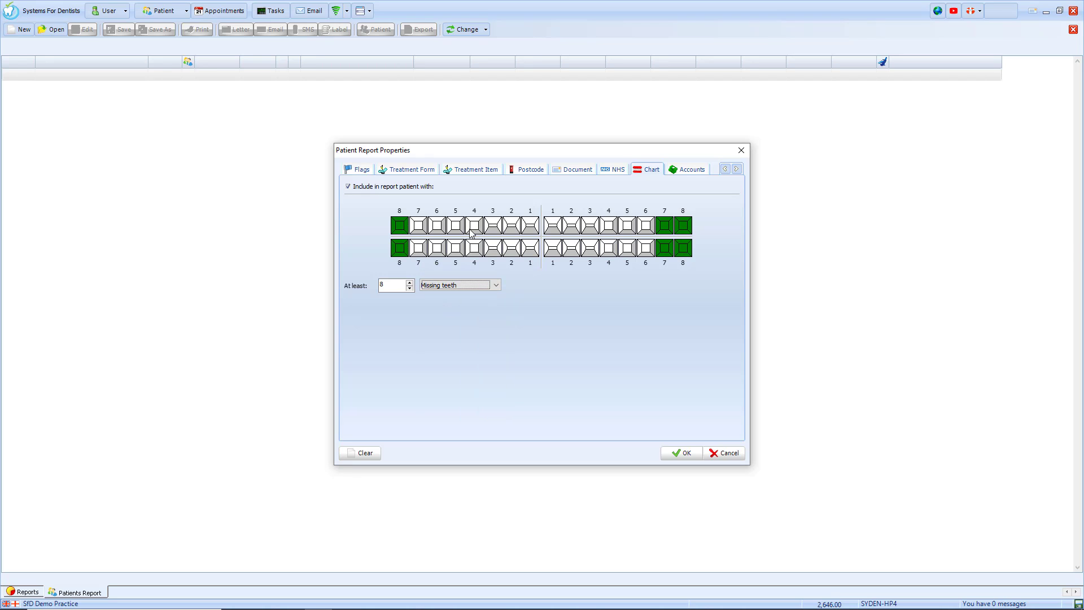
click(418, 226)
click(418, 248)
click(388, 190)
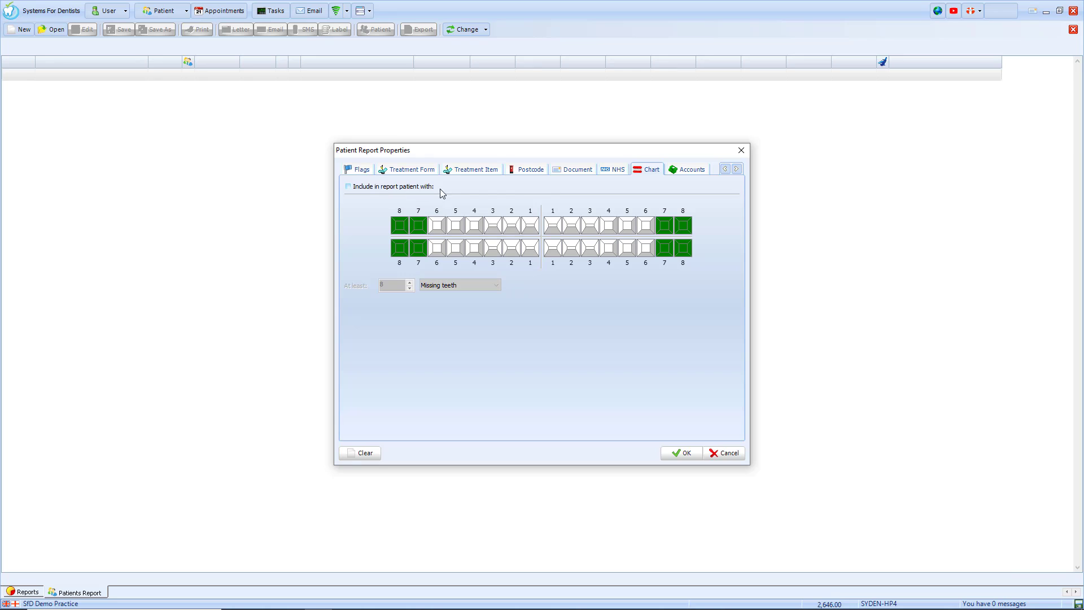
Set the Accounts filter to Amount More than with any performer, then switch it off.
click(690, 170)
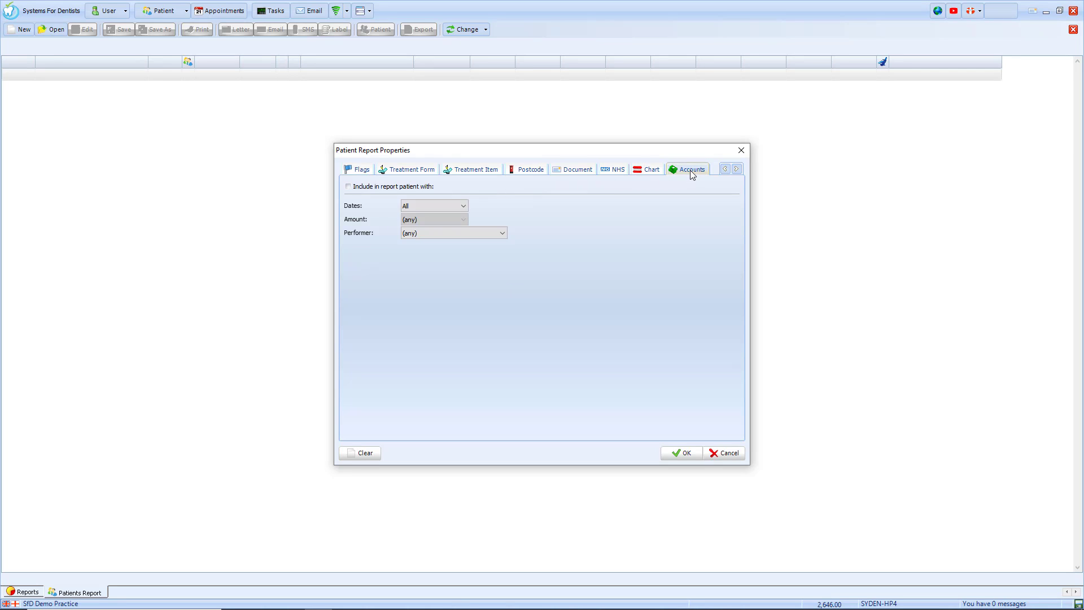
click(427, 192)
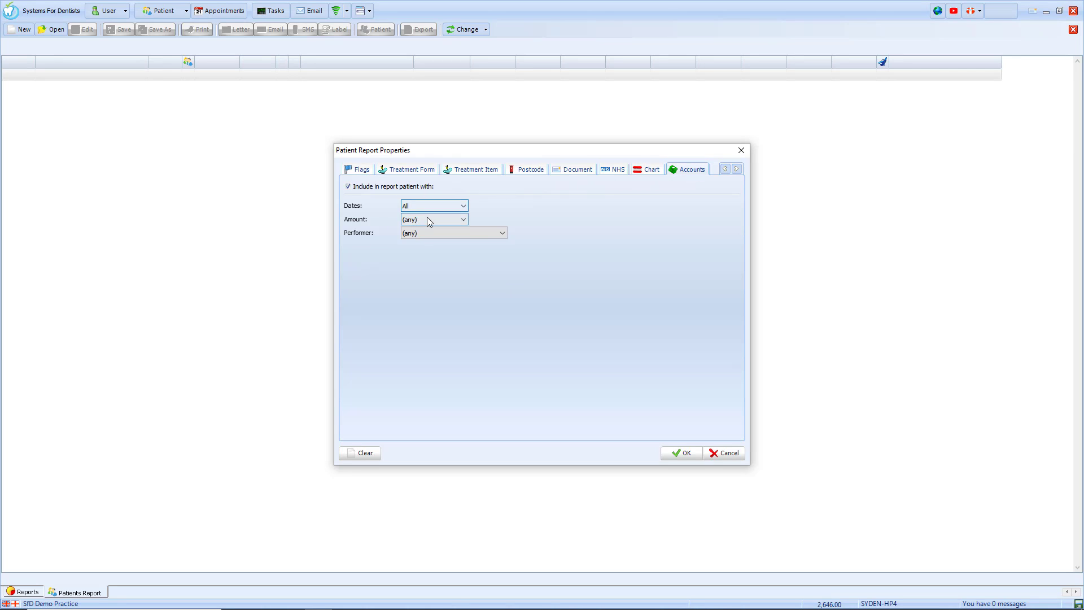
click(434, 219)
click(420, 235)
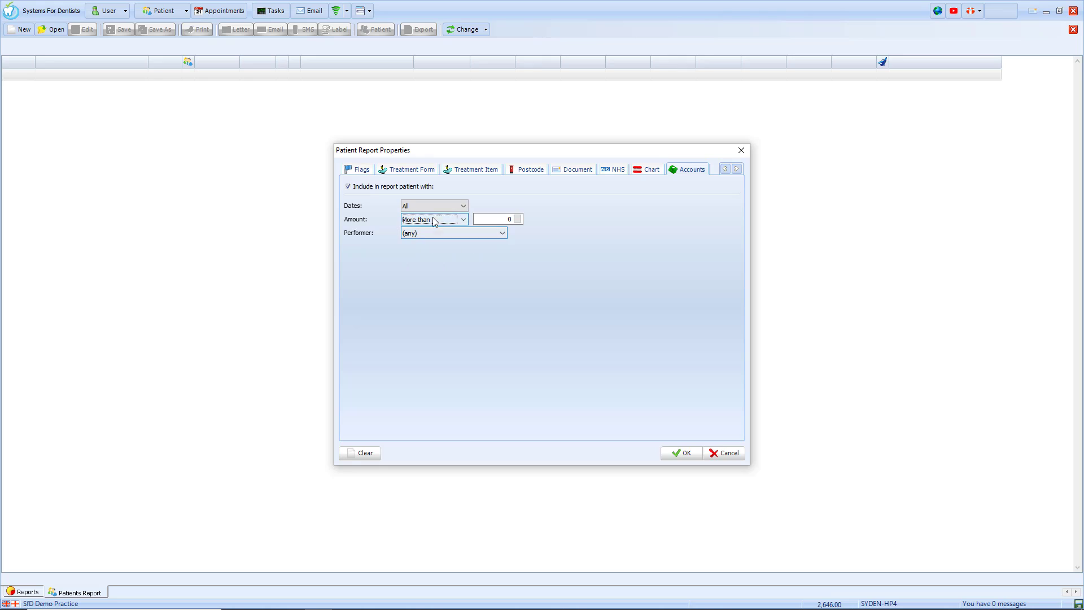
click(472, 233)
click(476, 244)
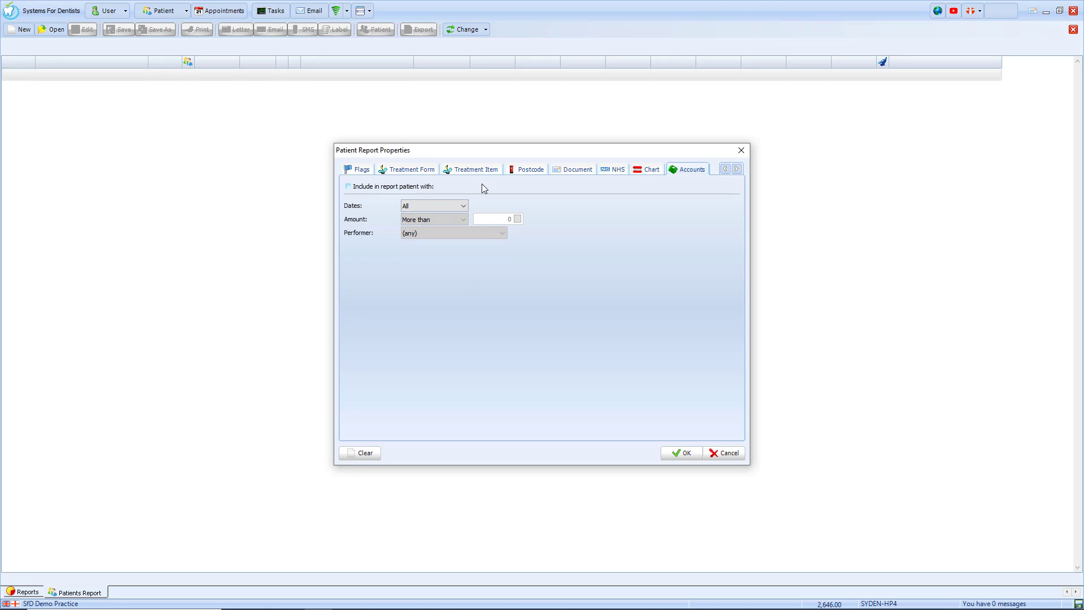
click(736, 170)
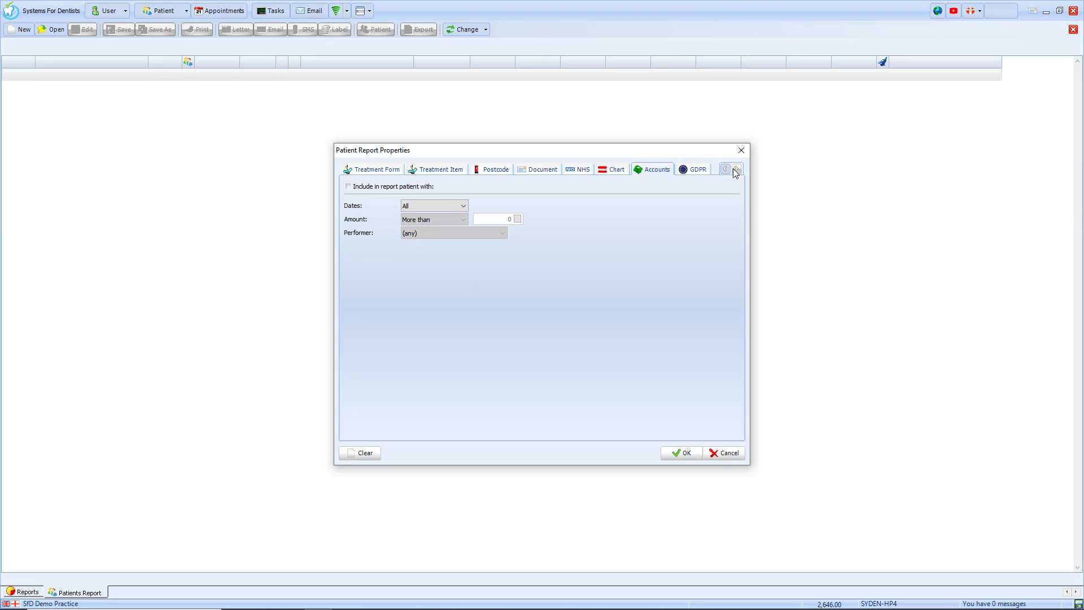
Check the GDPR SMS and Email consent options, then return to the General criteria.
click(704, 174)
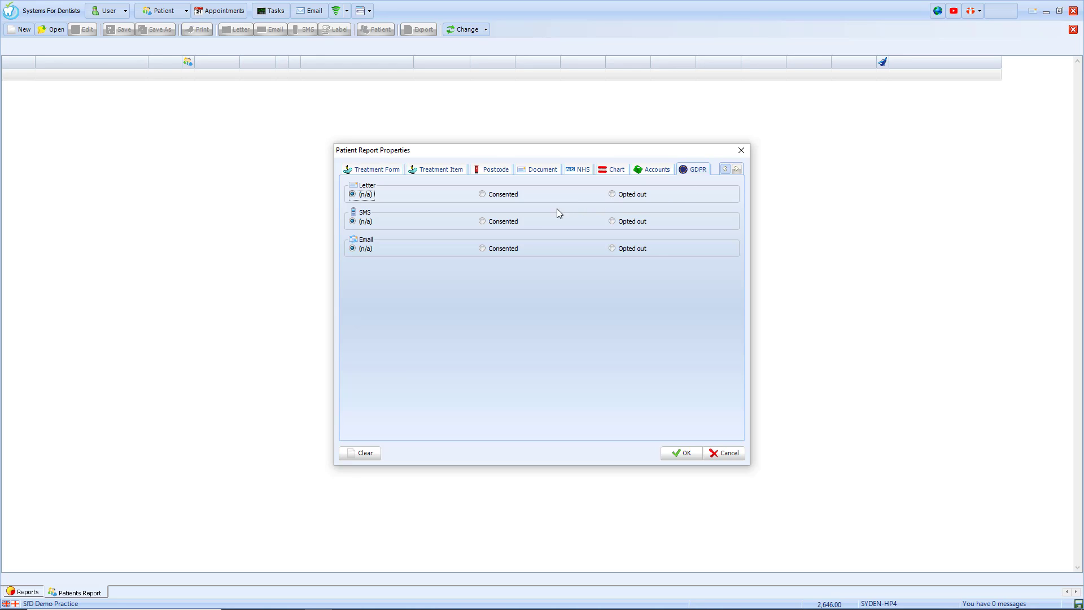
click(508, 222)
click(503, 250)
click(725, 169)
click(725, 168)
click(725, 168)
click(725, 169)
click(725, 168)
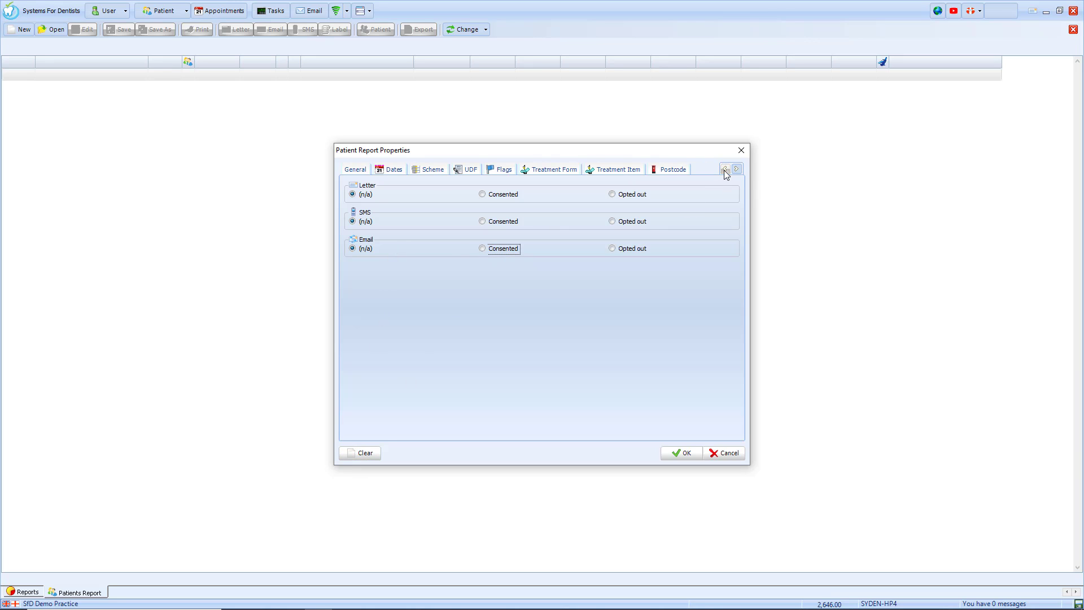
click(368, 172)
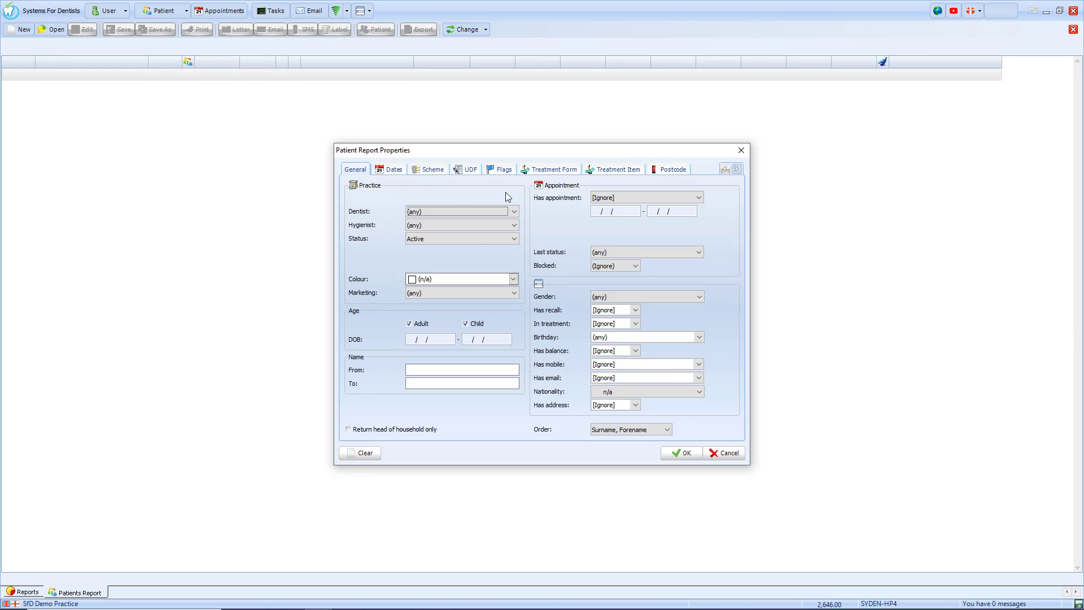
Set Has appointment, In treatment and Has recall to No and run the report (198 patients).
click(627, 198)
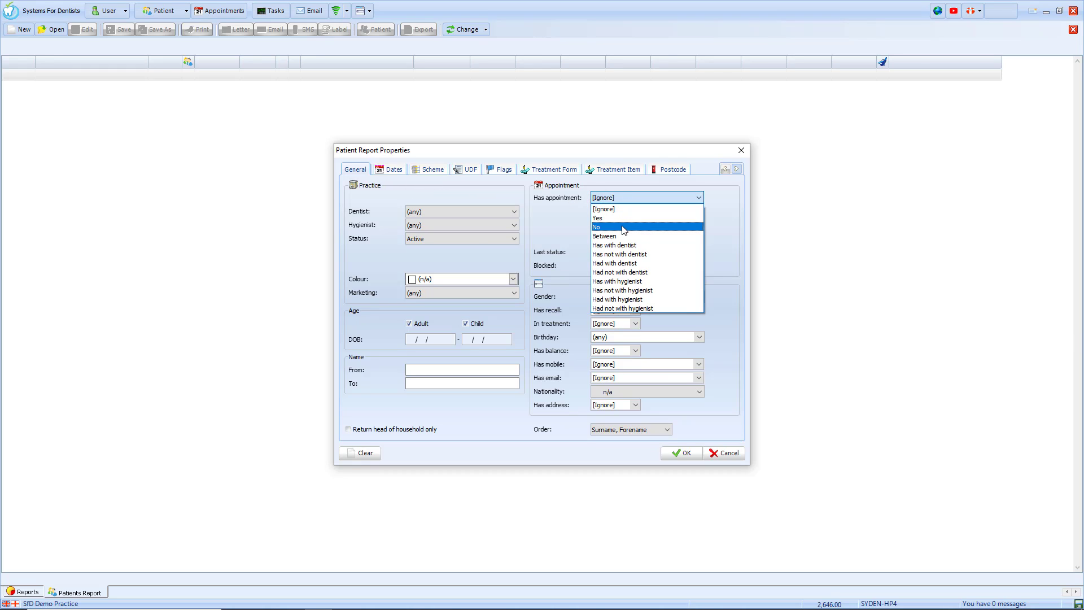
click(622, 226)
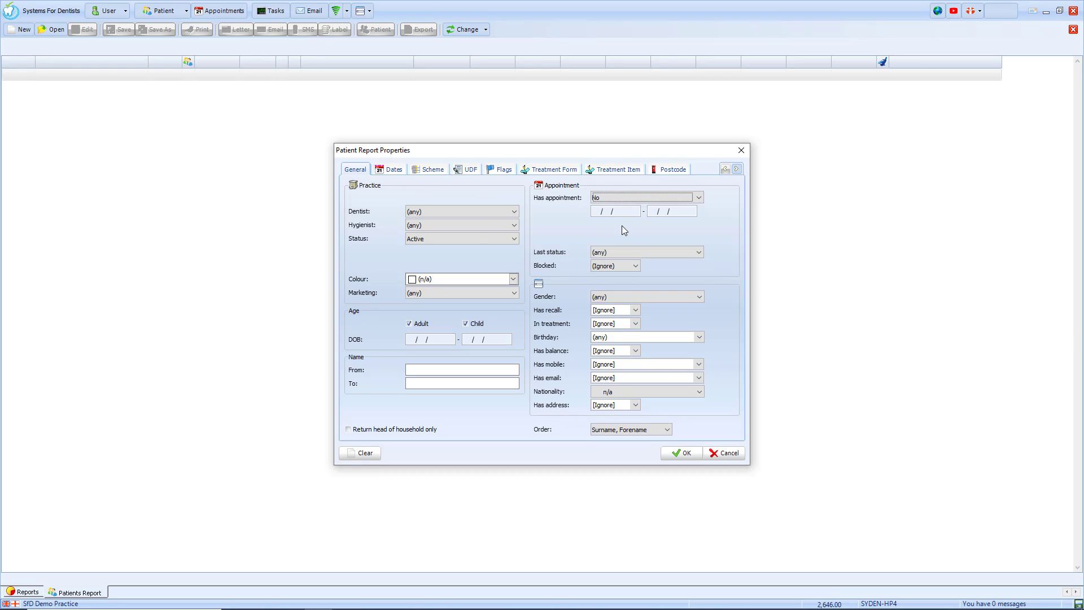
click(615, 323)
click(610, 350)
click(613, 310)
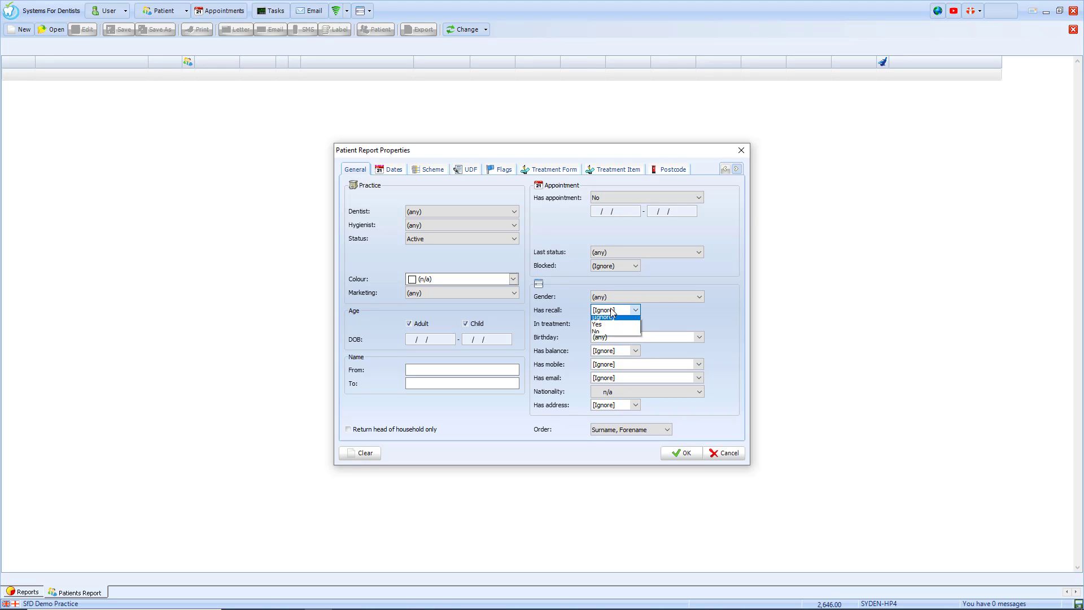
click(607, 336)
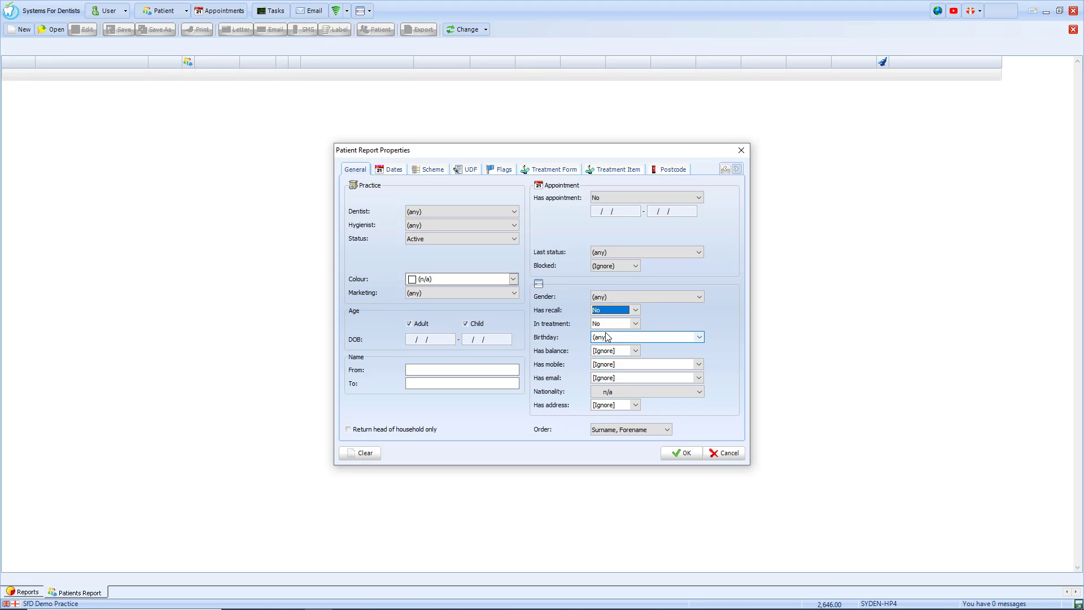
click(682, 453)
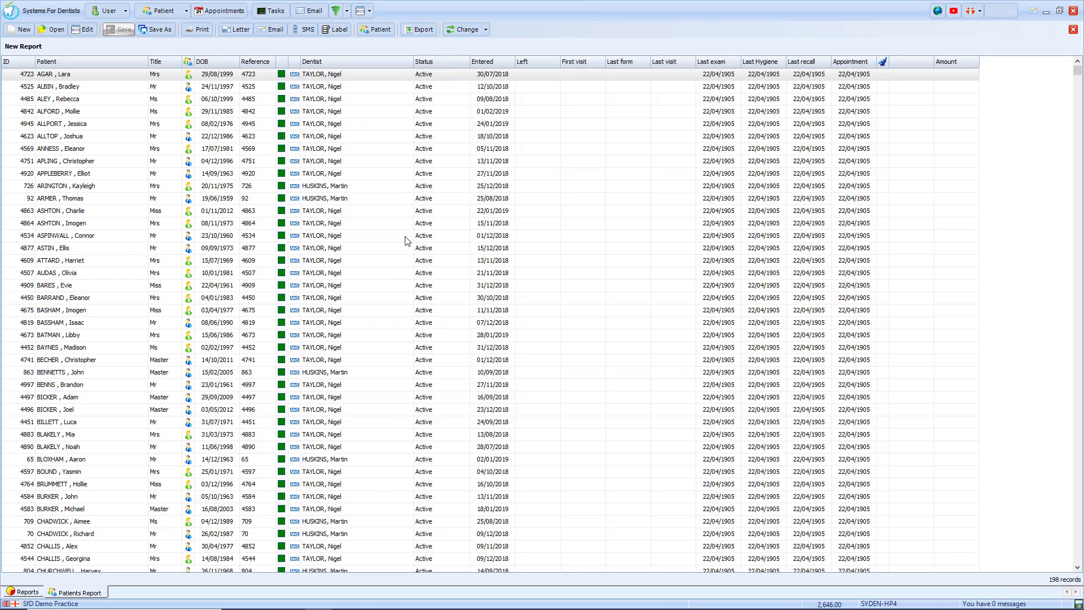
click(155, 31)
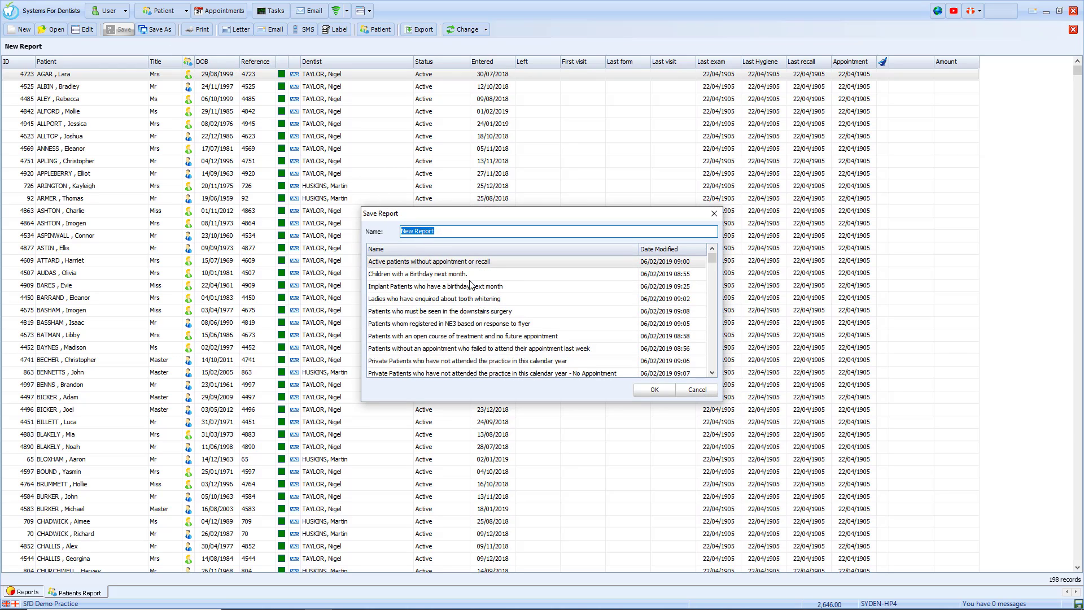
click(698, 389)
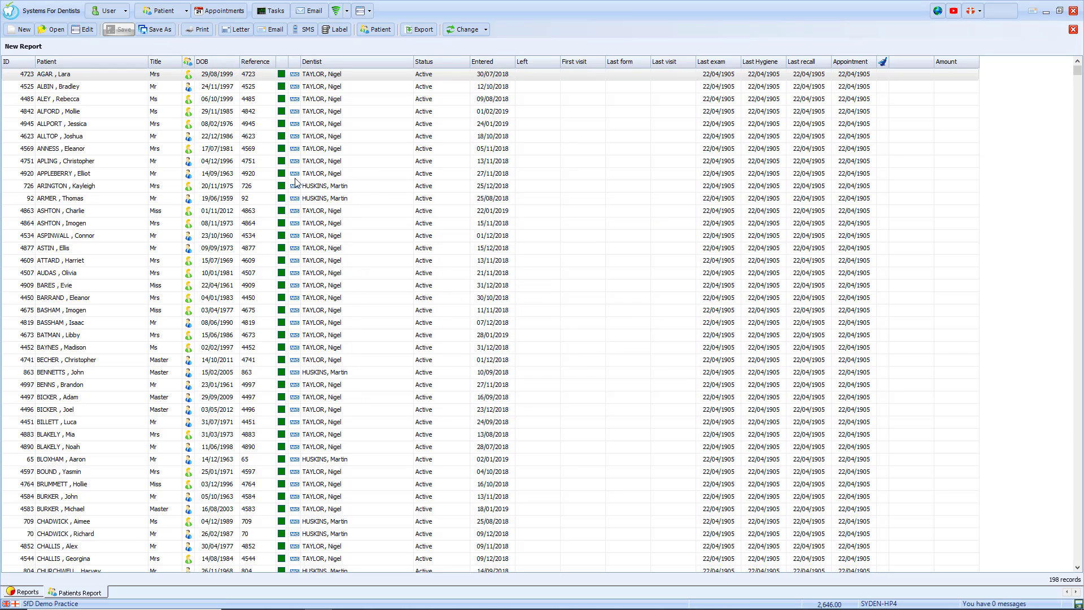
click(54, 30)
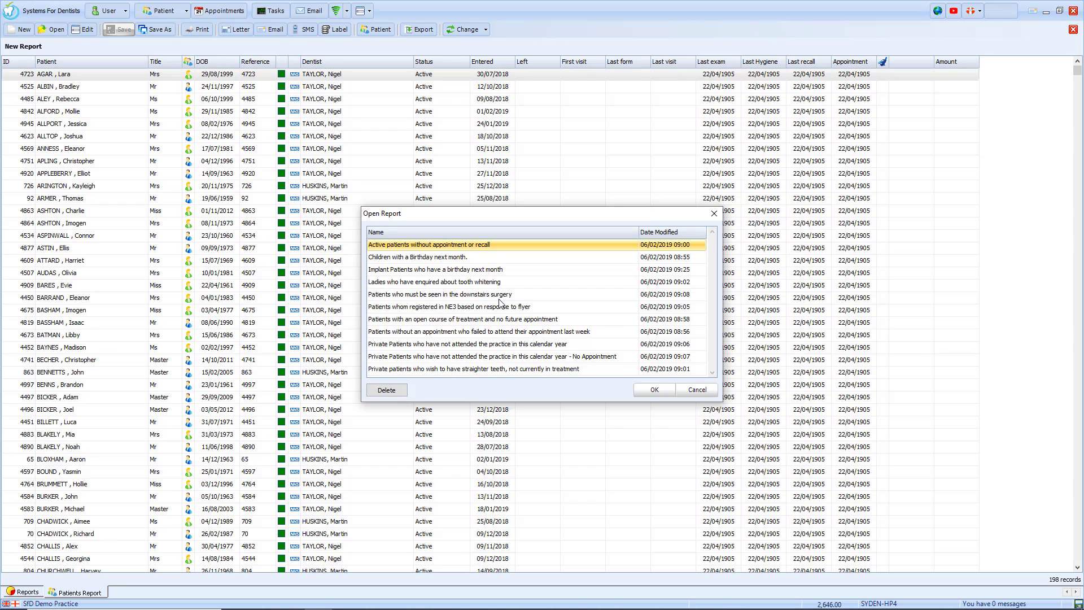
click(683, 393)
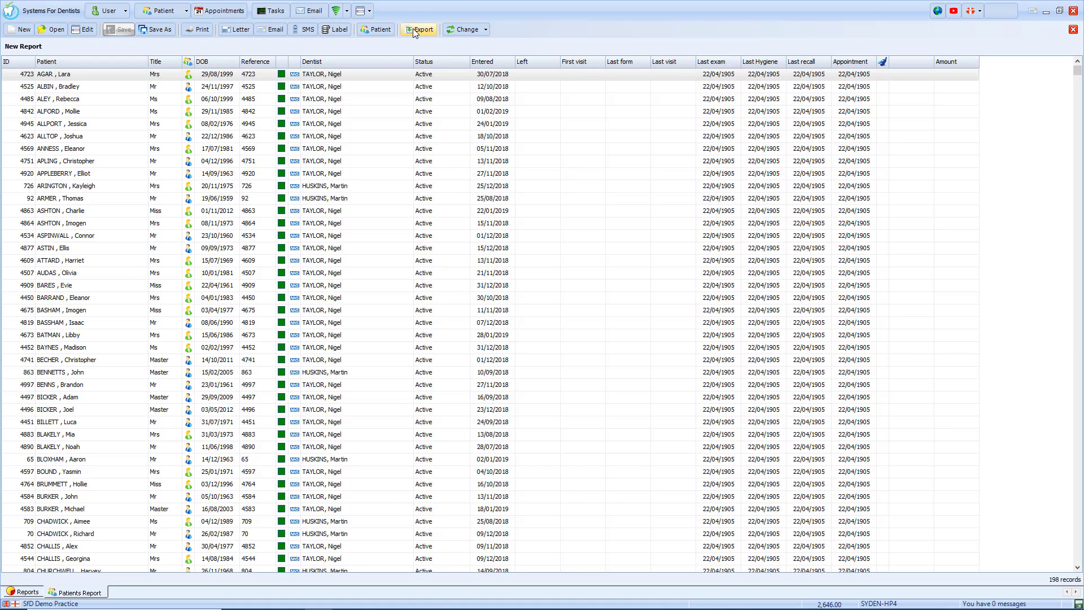
Look at the bulk Change options, then pick General Letter for emailing and cancel without writing.
click(485, 32)
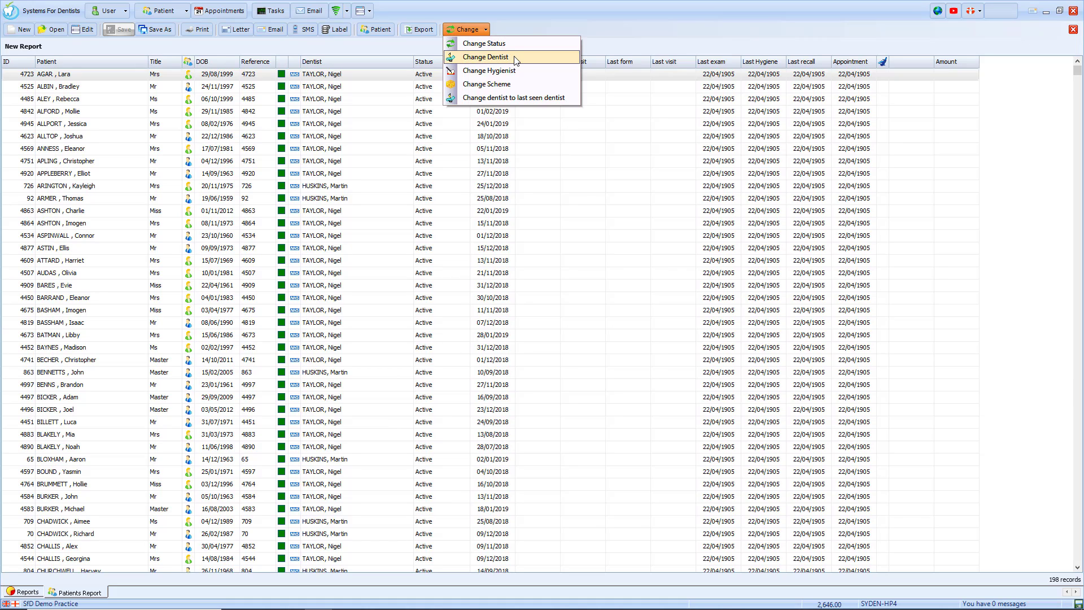
click(526, 22)
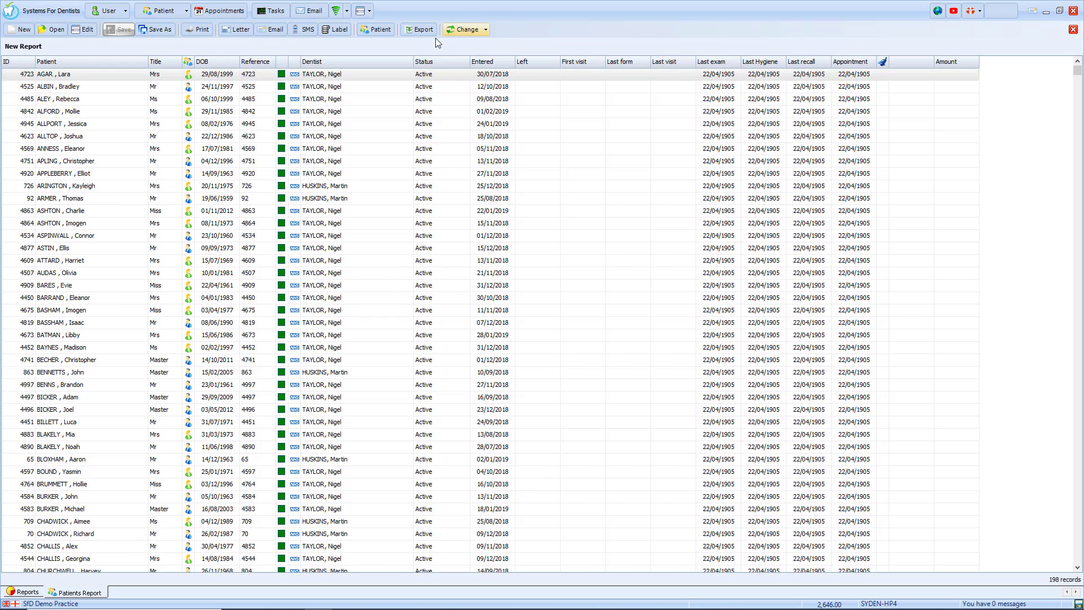
click(270, 34)
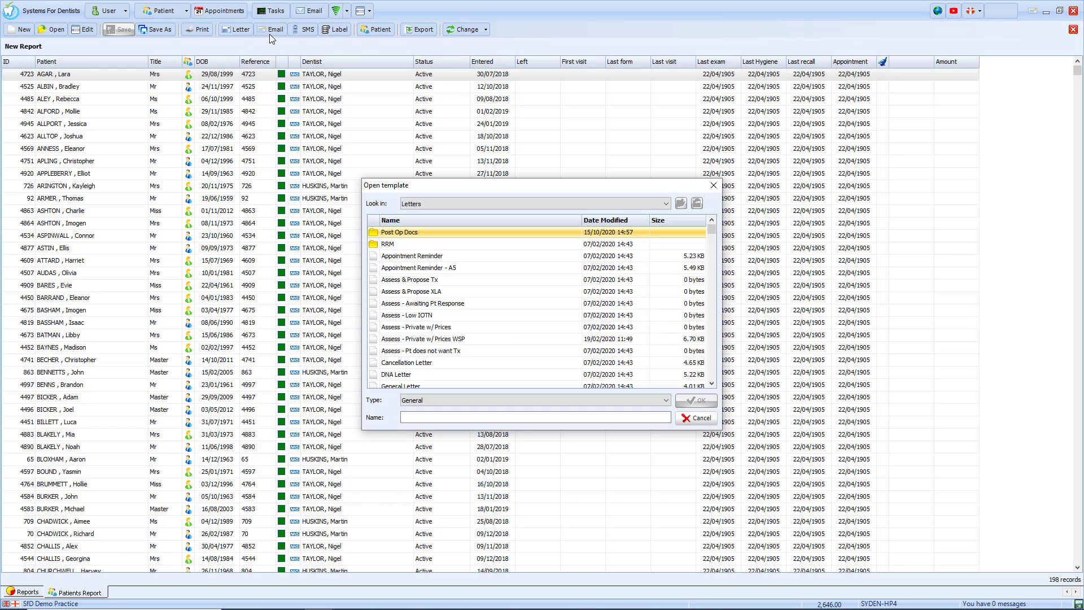
scroll(422, 381, down, 1)
click(421, 376)
click(422, 351)
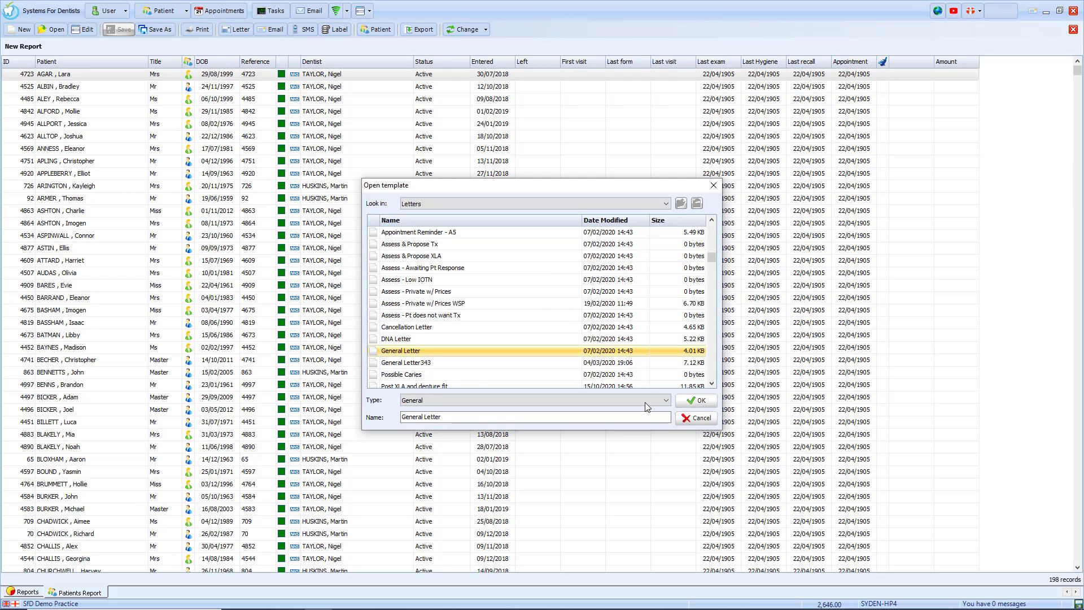
click(703, 419)
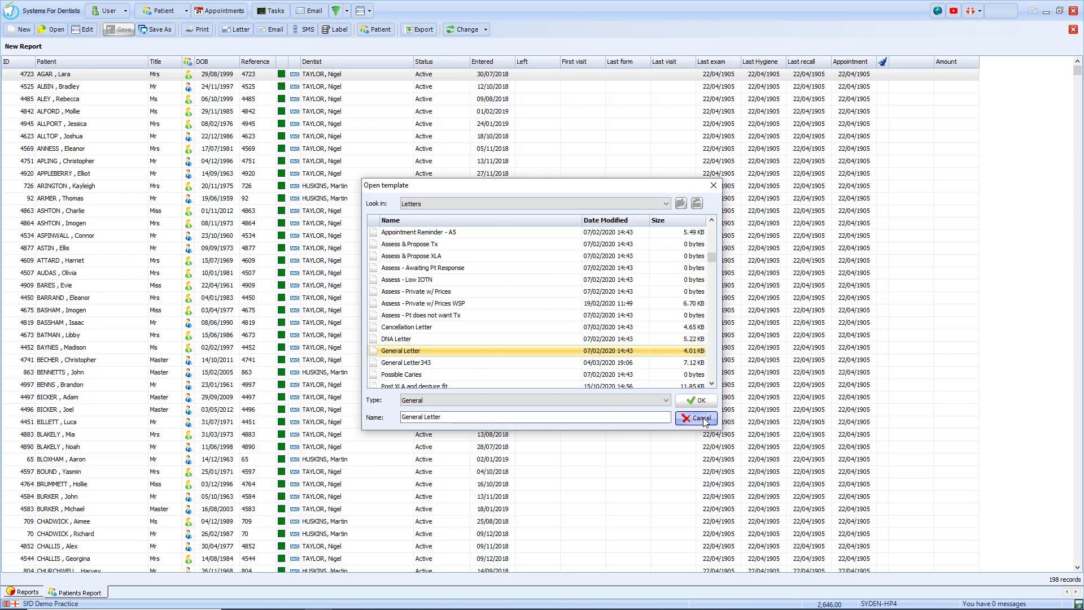
Close the patients report and set the Balances report to debit balances only.
click(1073, 29)
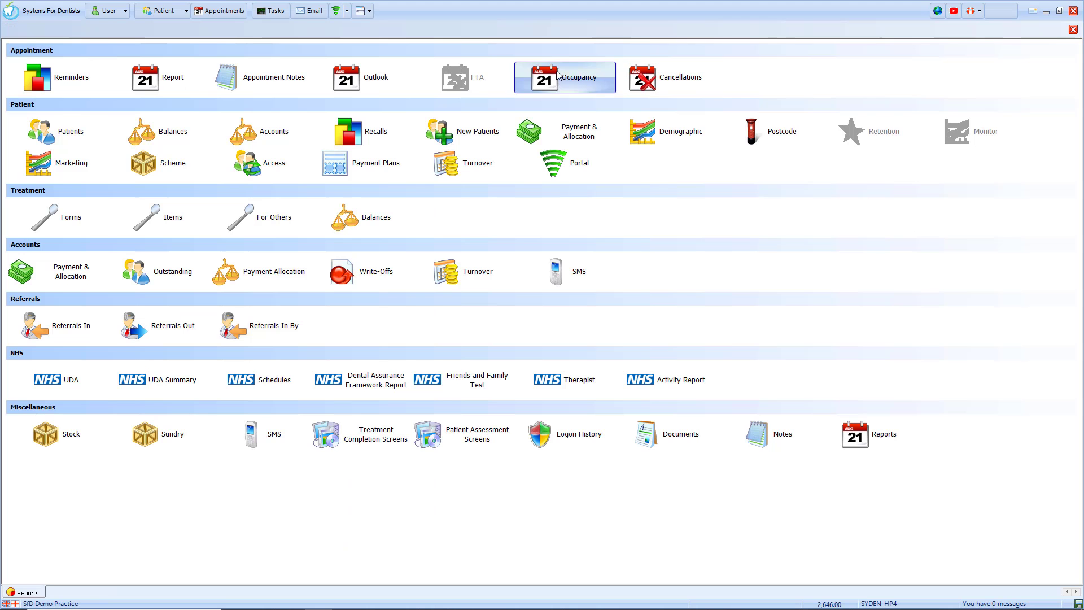
click(187, 132)
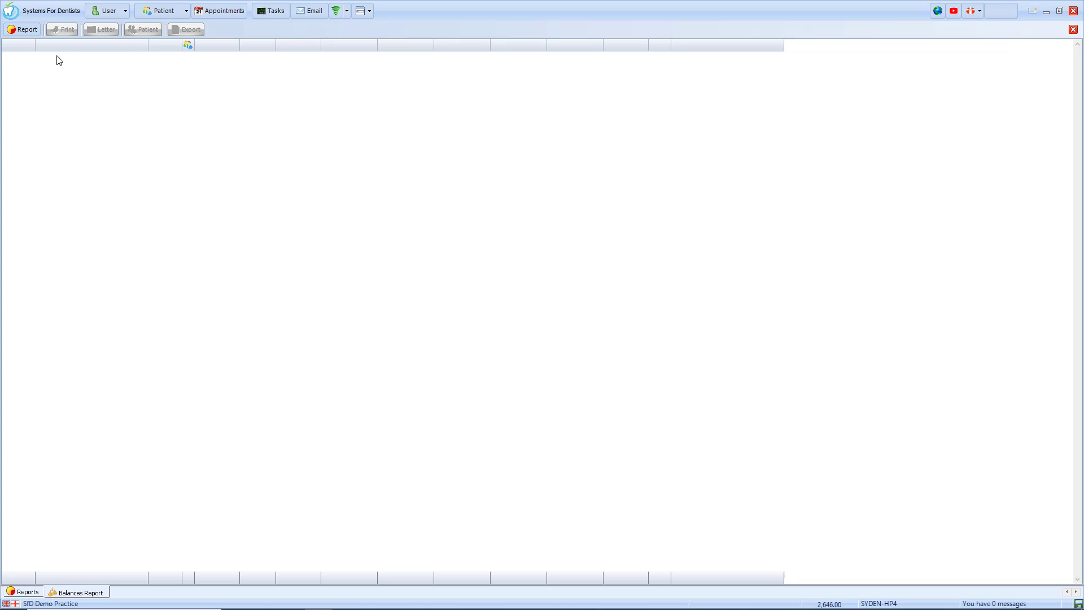
click(36, 31)
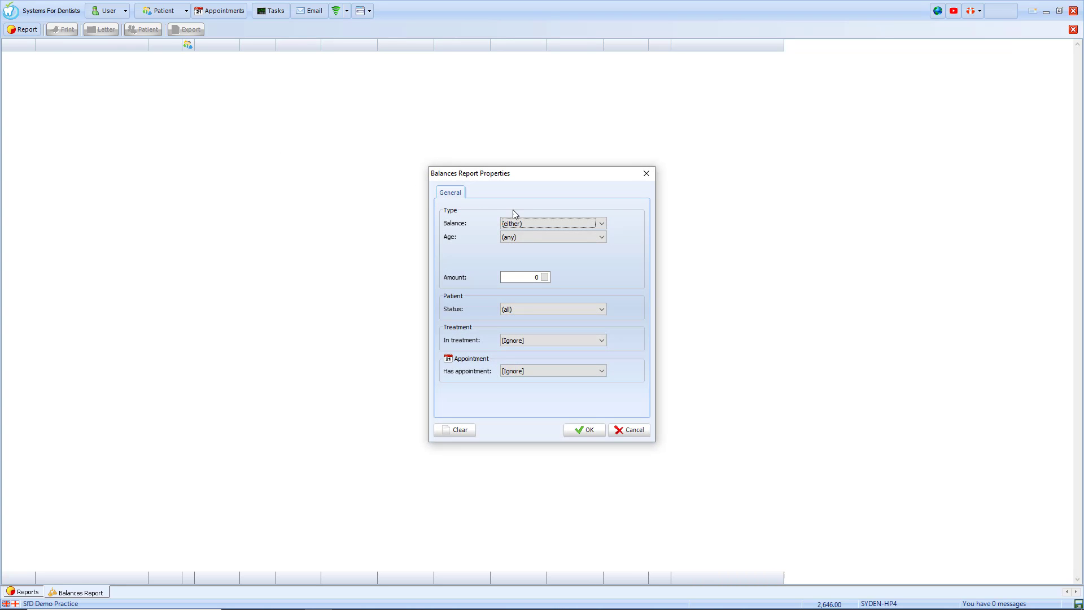
click(545, 224)
click(545, 243)
Keep age range Any, status All, other filters ignored, run the Balances report, then close it.
click(547, 237)
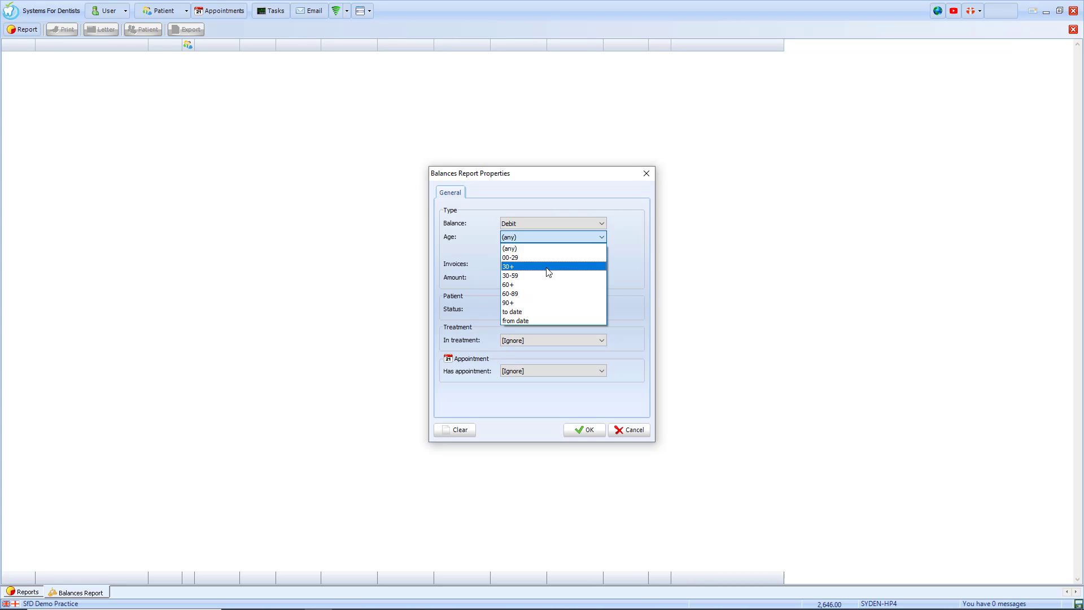
click(547, 248)
click(545, 263)
click(537, 266)
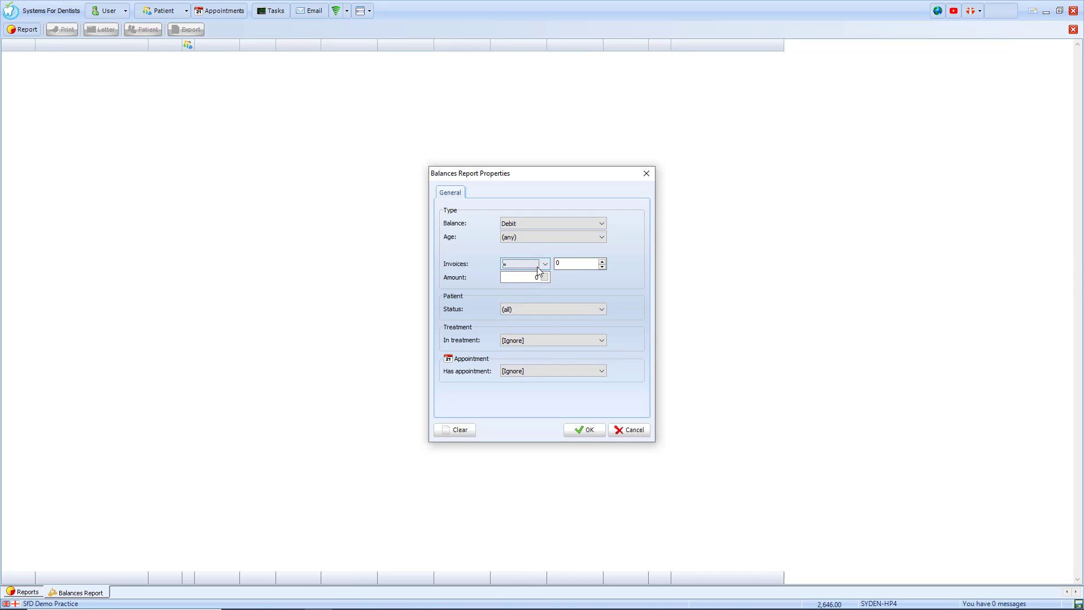
click(540, 309)
click(536, 319)
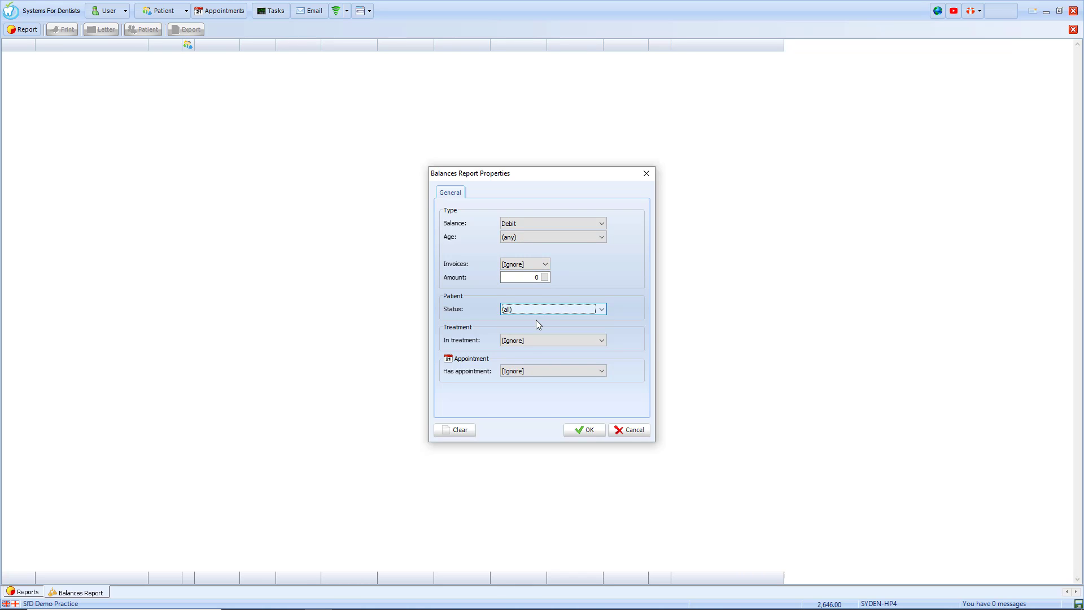
click(535, 340)
click(527, 370)
click(526, 370)
click(527, 370)
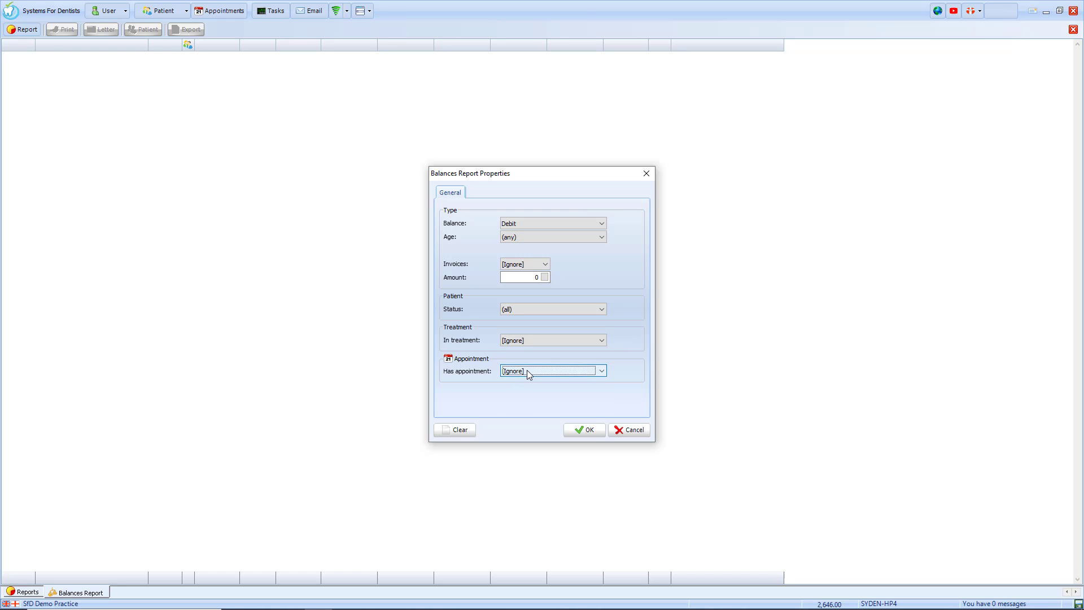
click(585, 430)
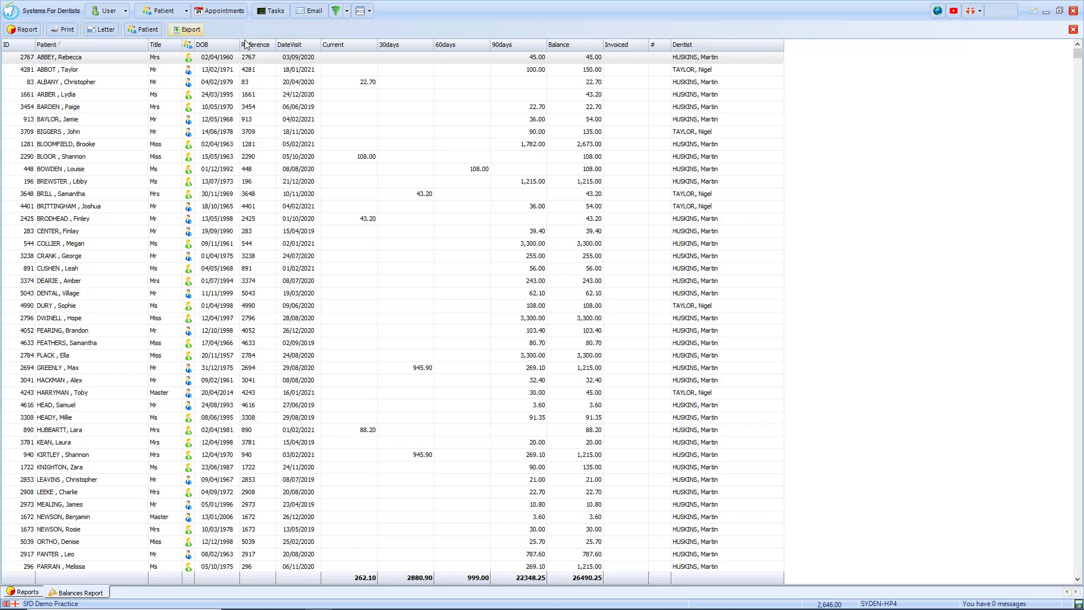
click(1072, 30)
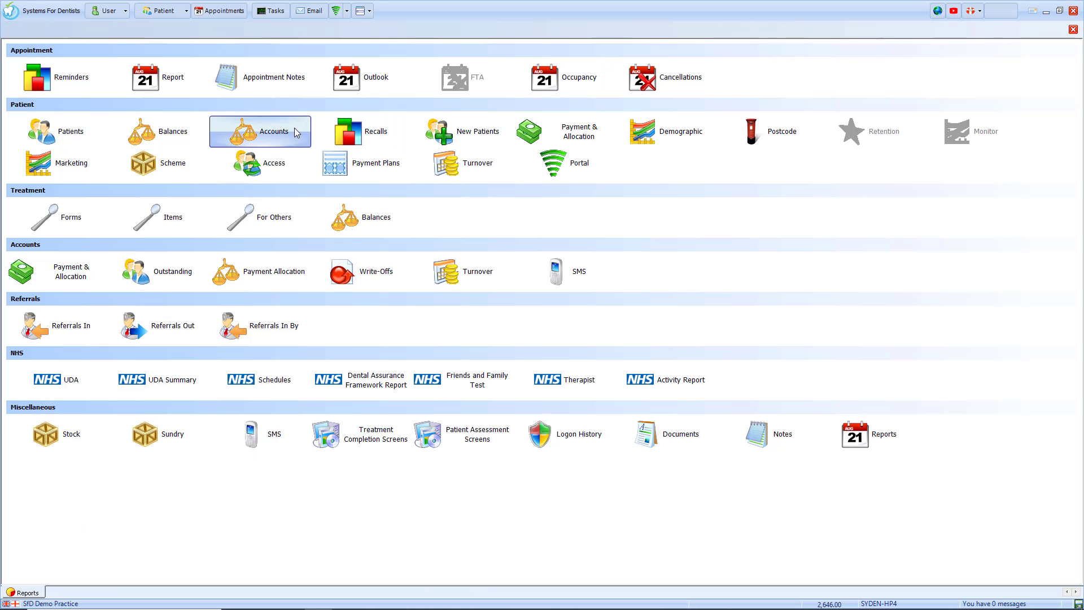
click(273, 131)
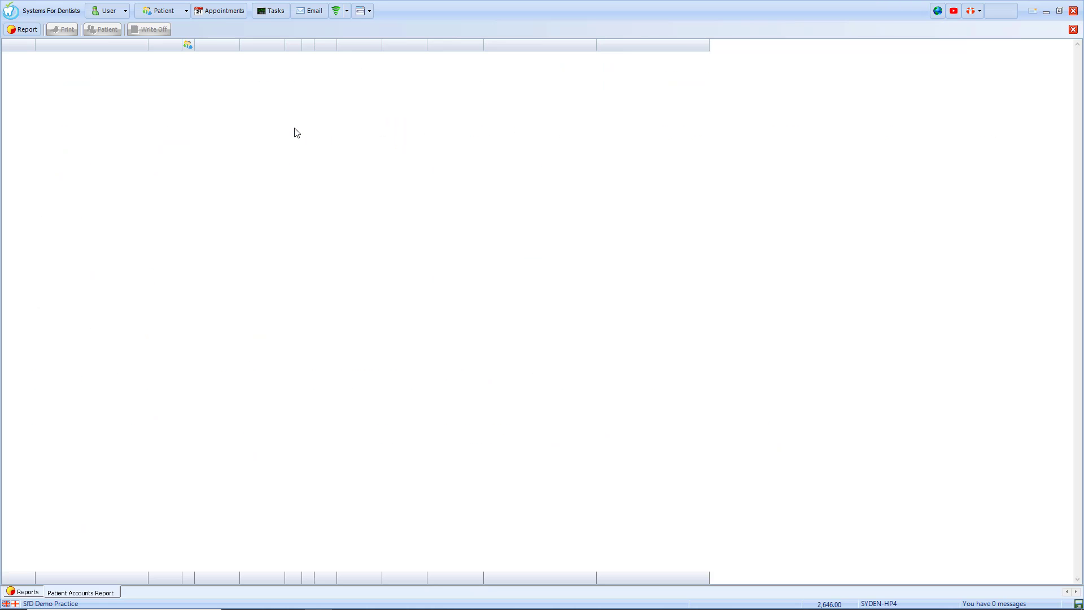
click(34, 31)
click(539, 233)
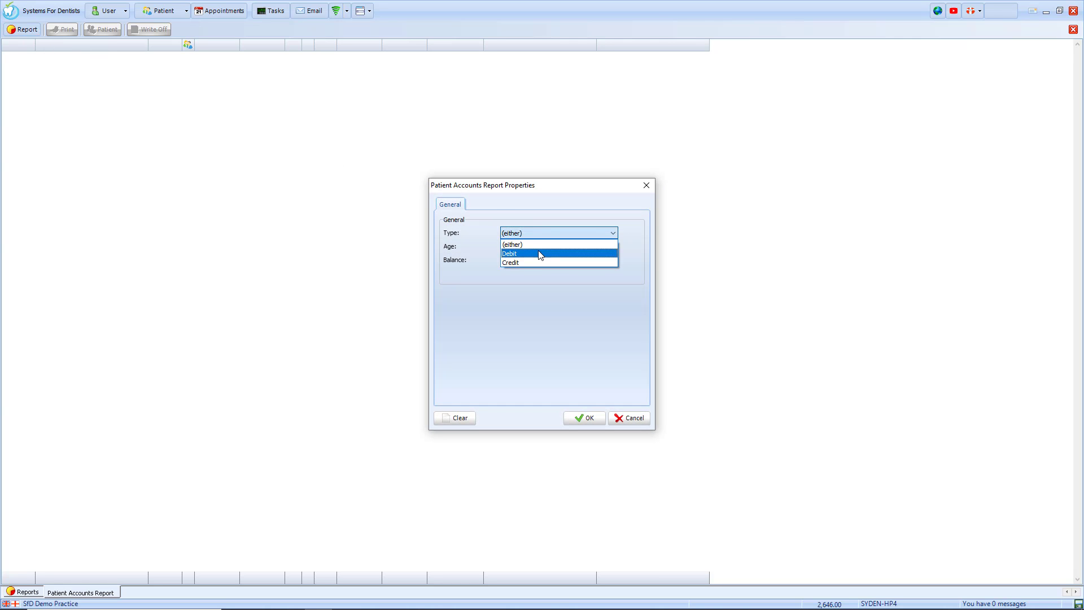
click(539, 254)
click(536, 246)
click(537, 249)
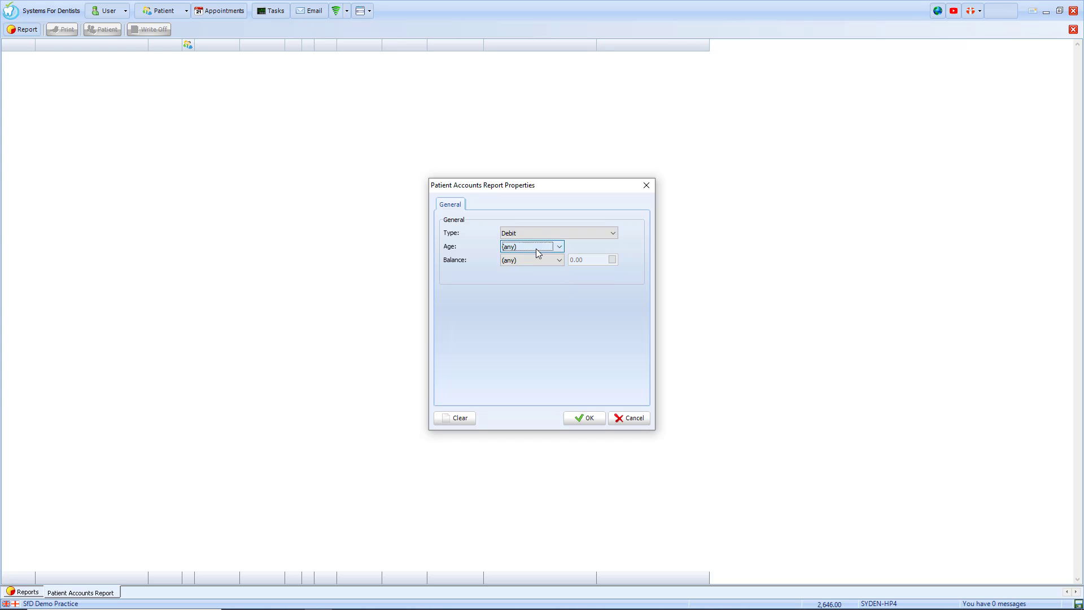
click(531, 260)
click(531, 259)
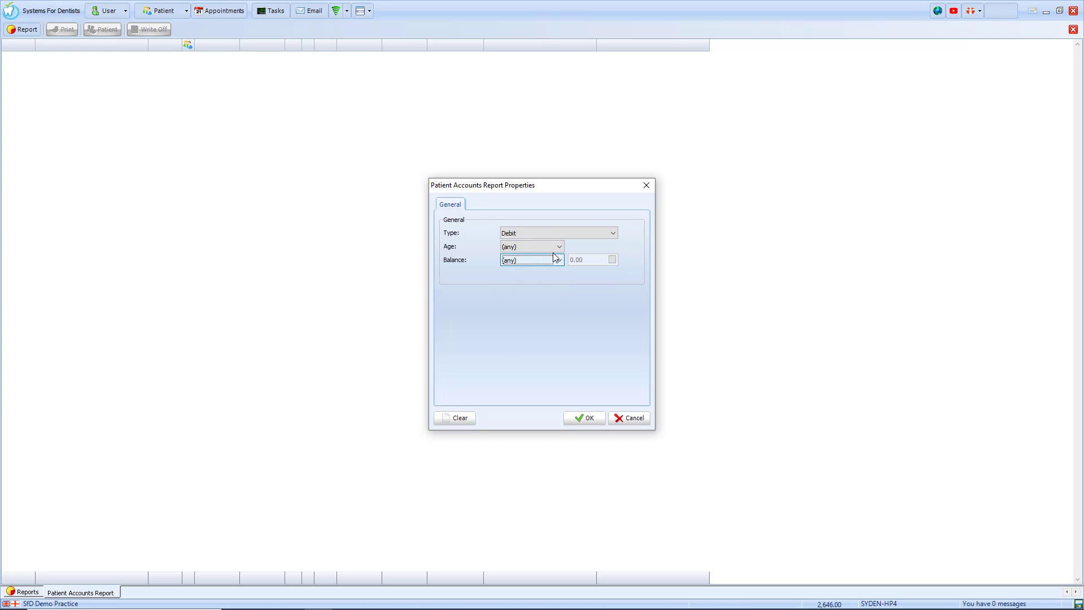
click(587, 417)
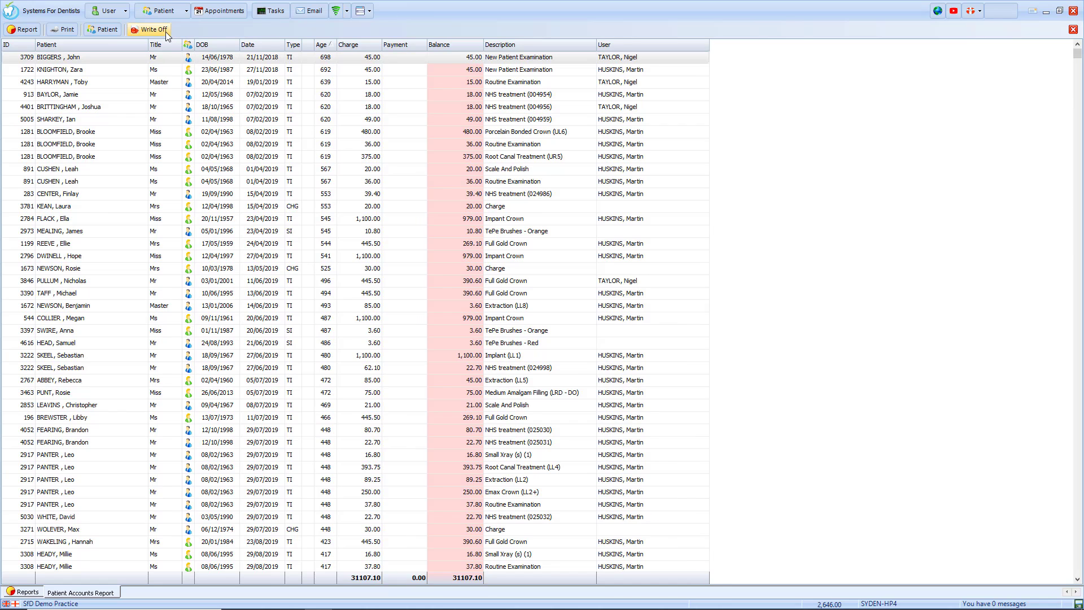
click(136, 82)
click(147, 32)
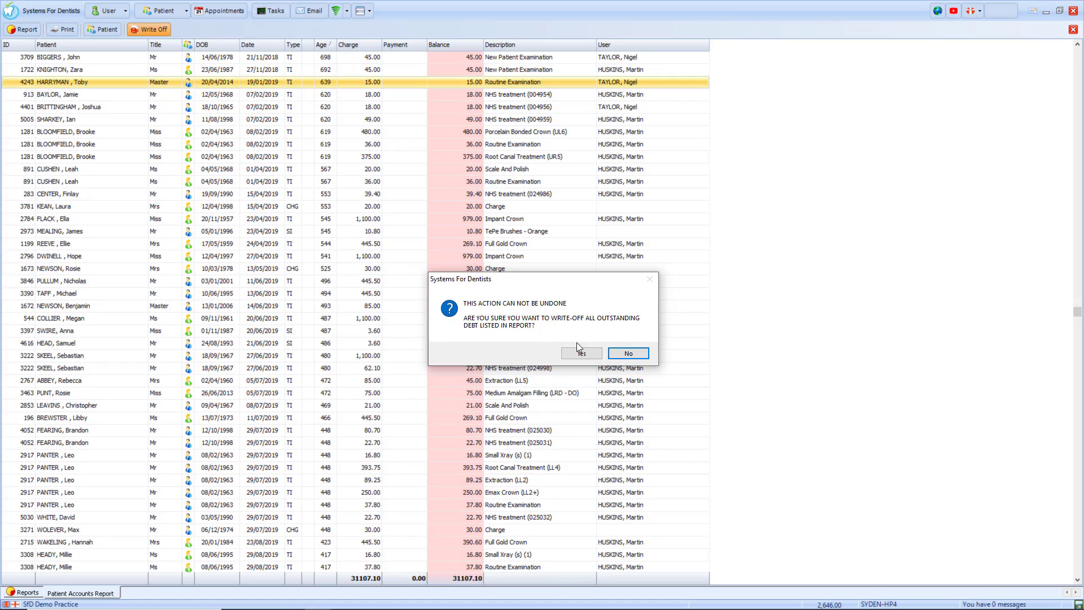
click(628, 353)
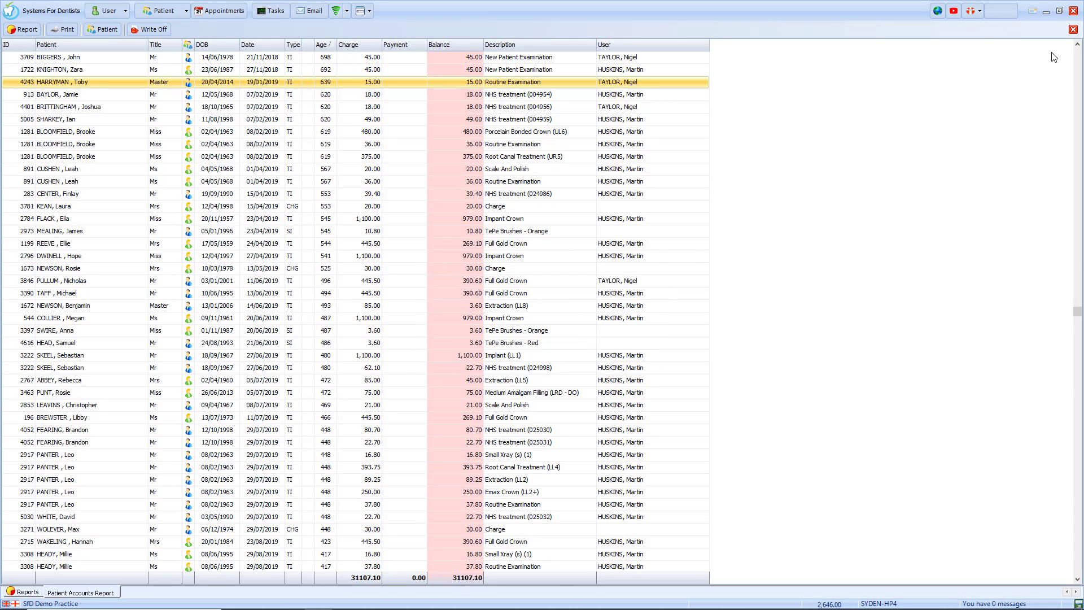
Set the Recalls report to all performers, 'Patients without appointment(s) for recall user', and Current Year dates.
click(1072, 29)
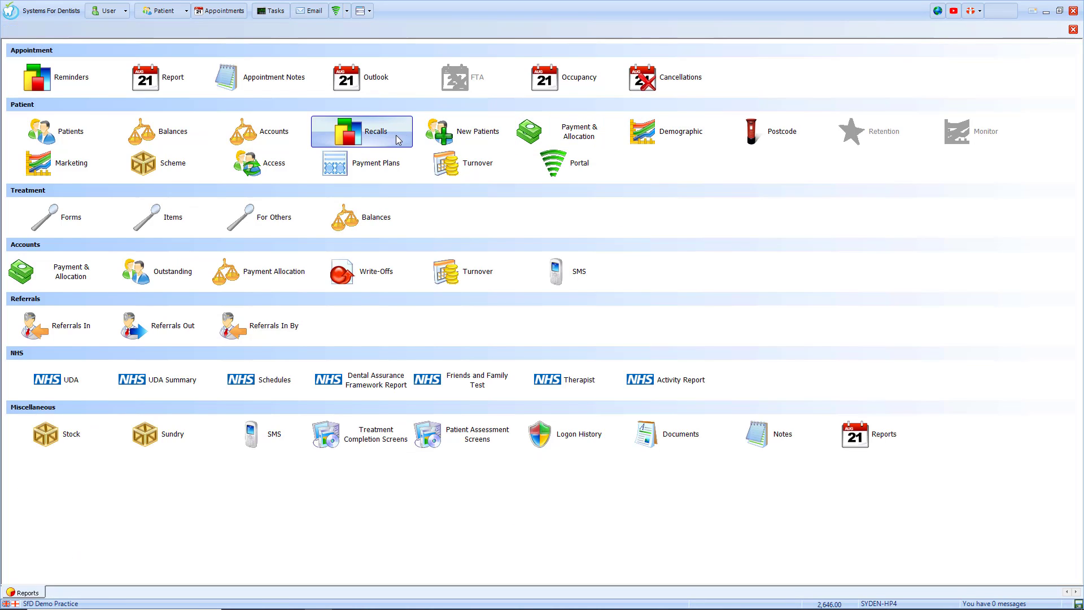
click(376, 132)
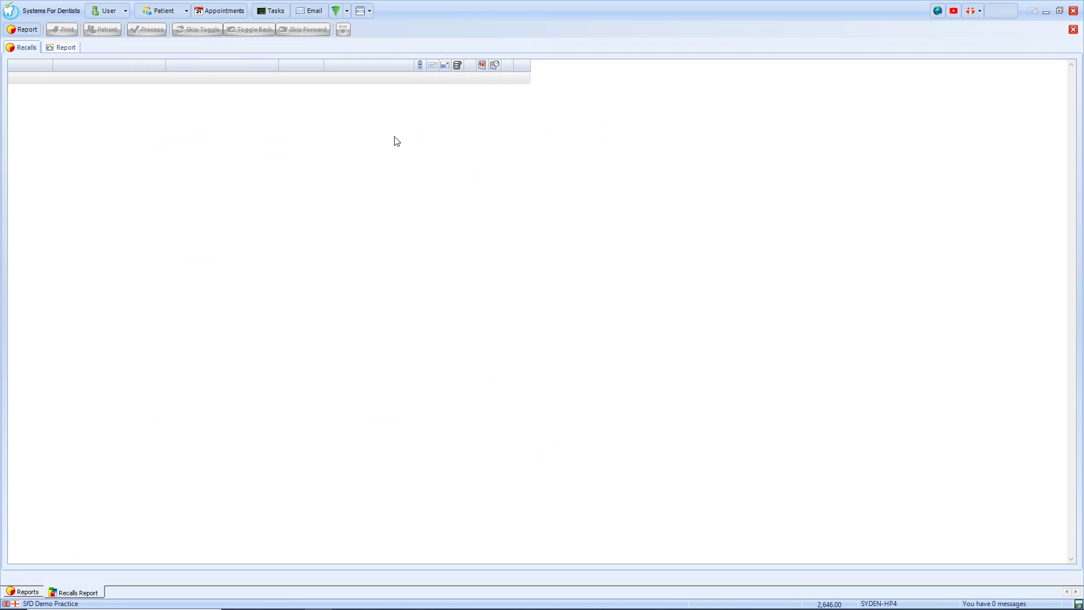
click(27, 30)
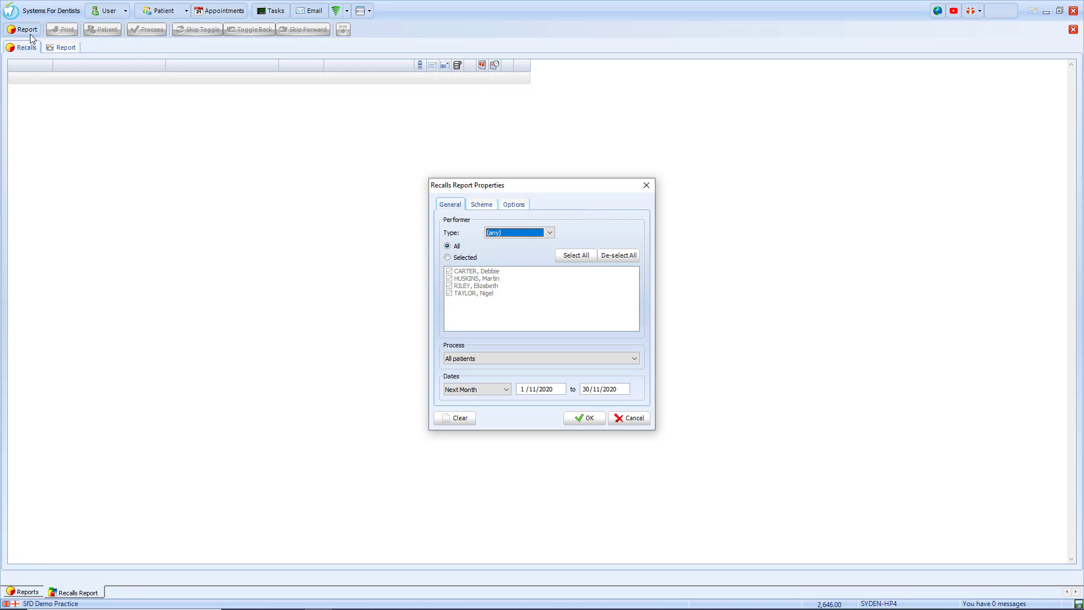
click(469, 260)
click(462, 248)
click(480, 358)
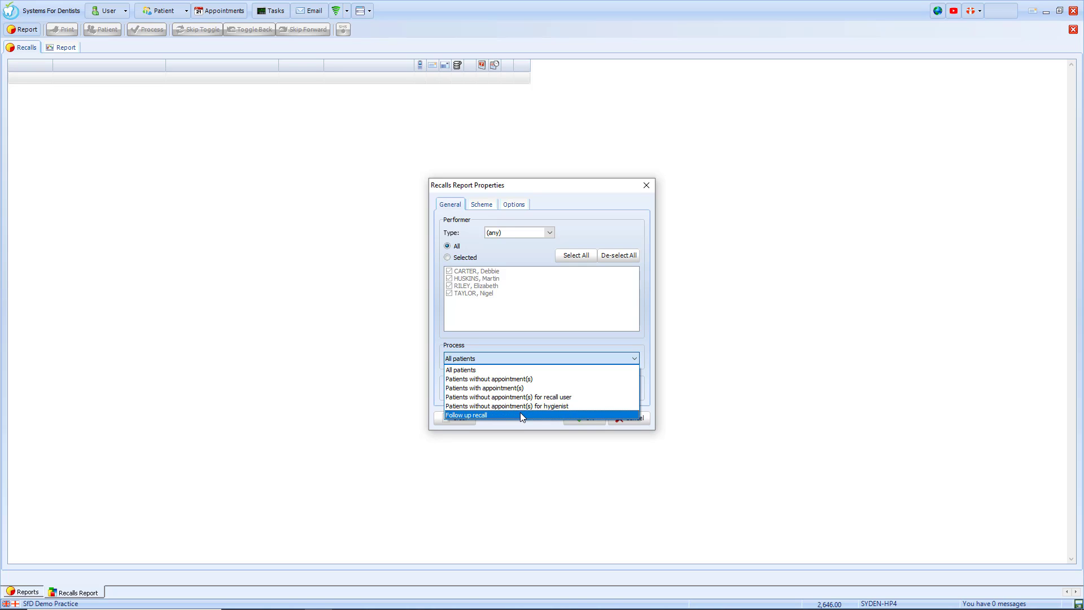
click(518, 396)
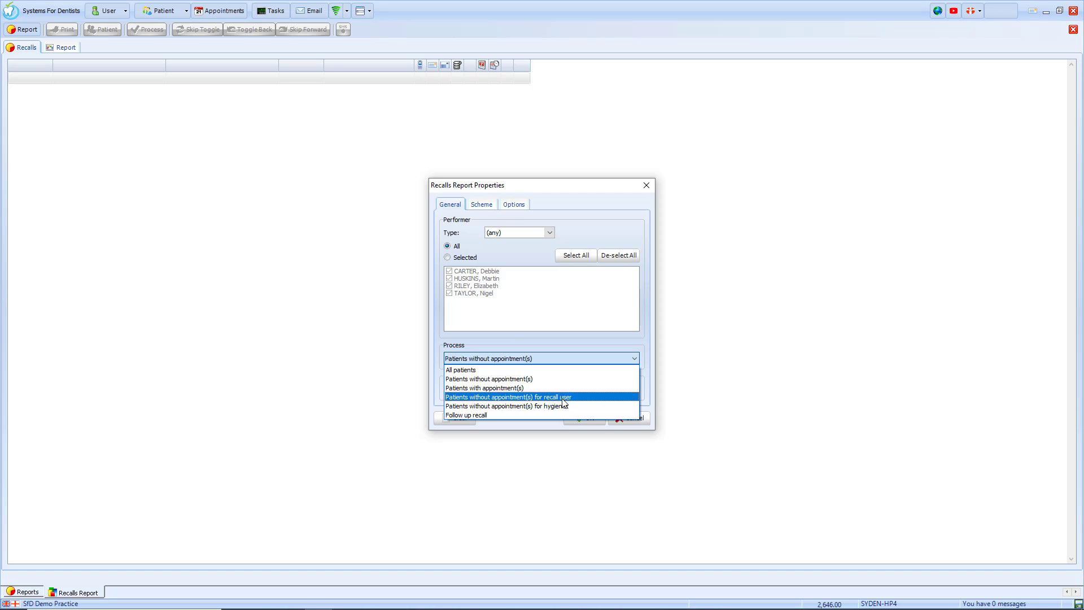
click(504, 390)
click(487, 145)
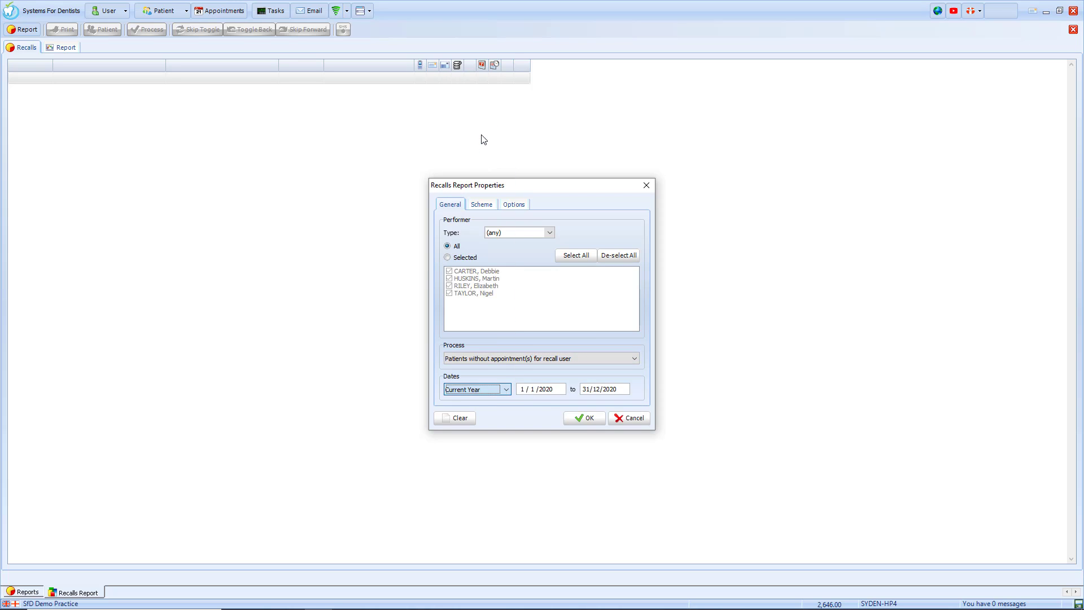
Check the Scheme and Options tabs, keep Recall Type as (any), and run the Recalls report.
click(491, 210)
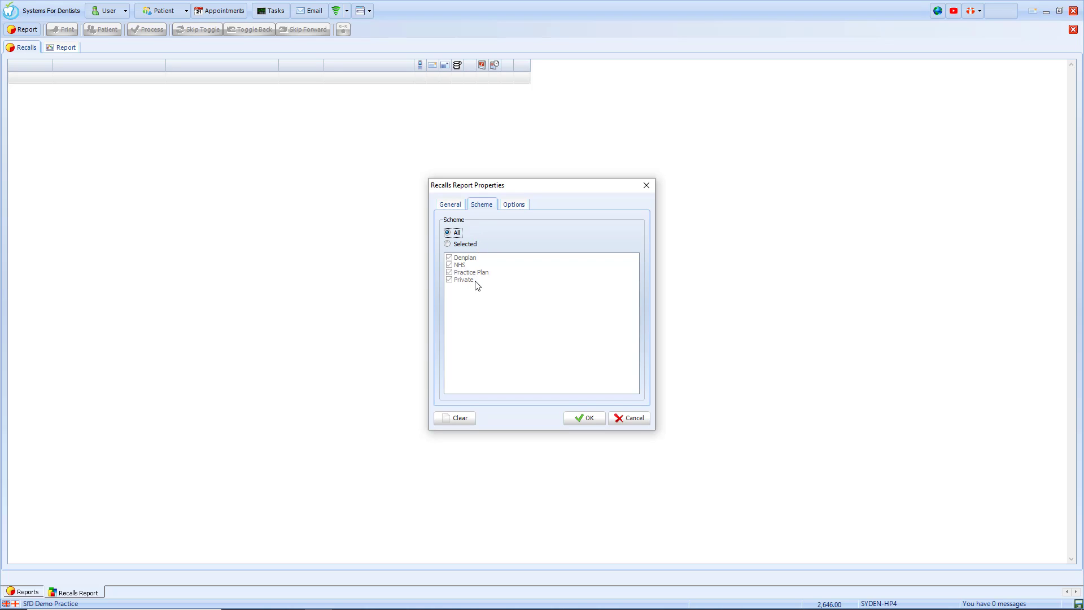
click(514, 207)
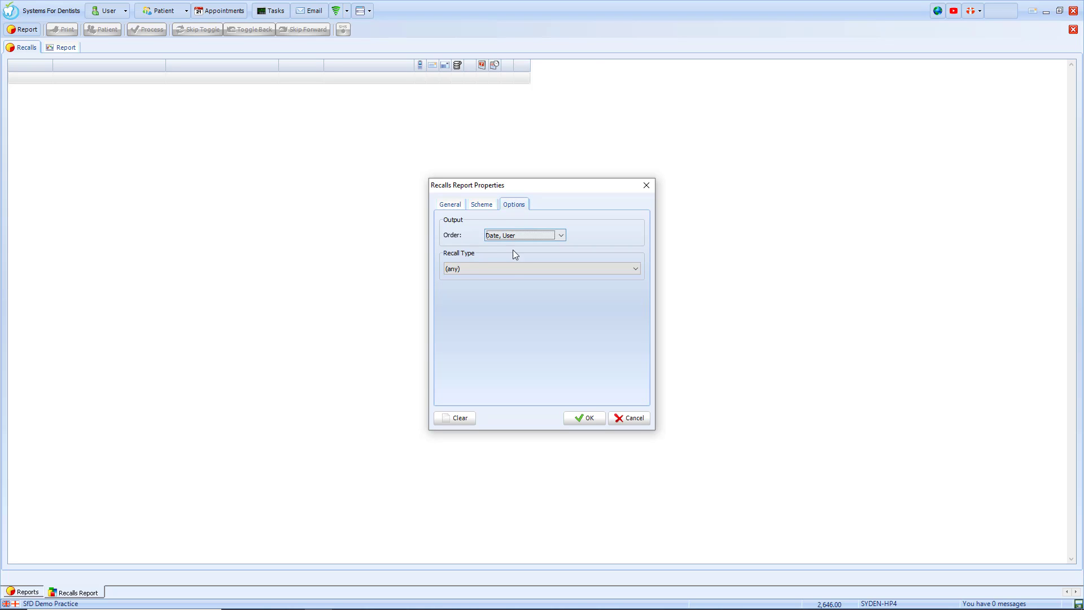
click(511, 269)
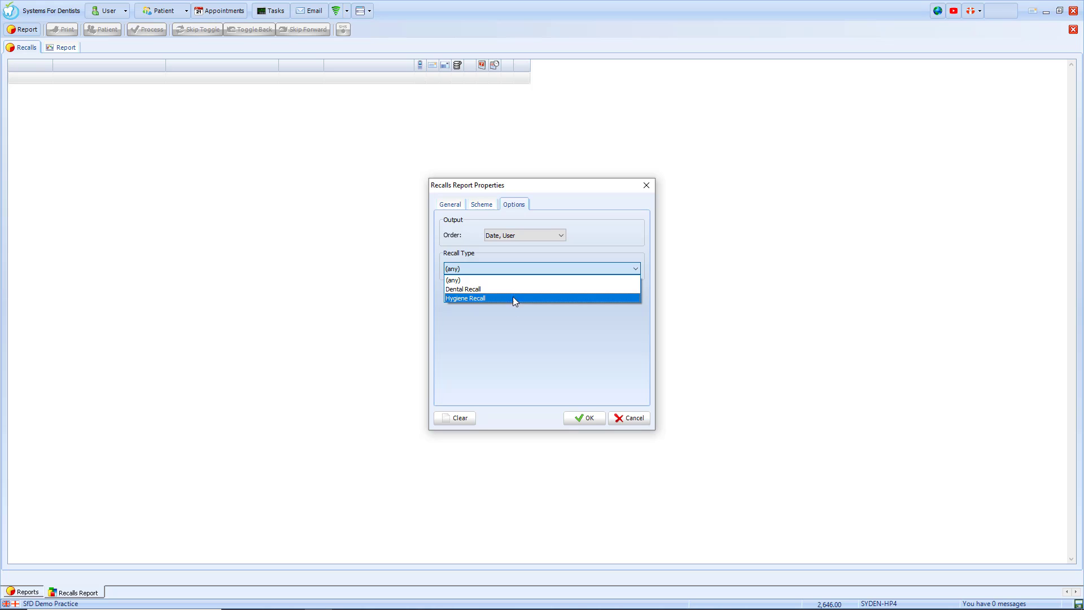
click(519, 278)
click(451, 205)
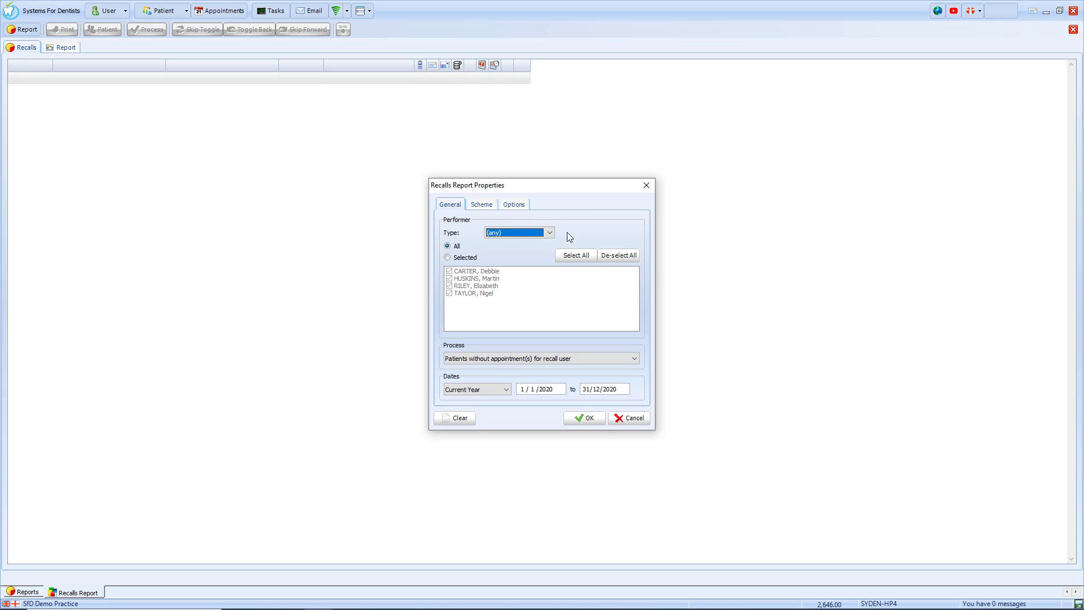
click(589, 418)
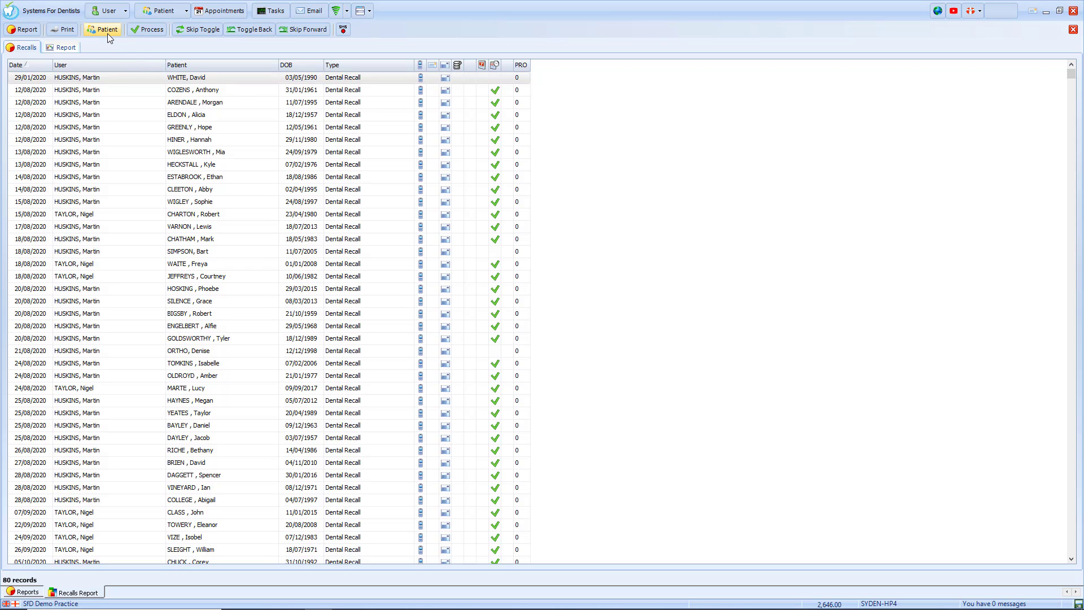
click(152, 31)
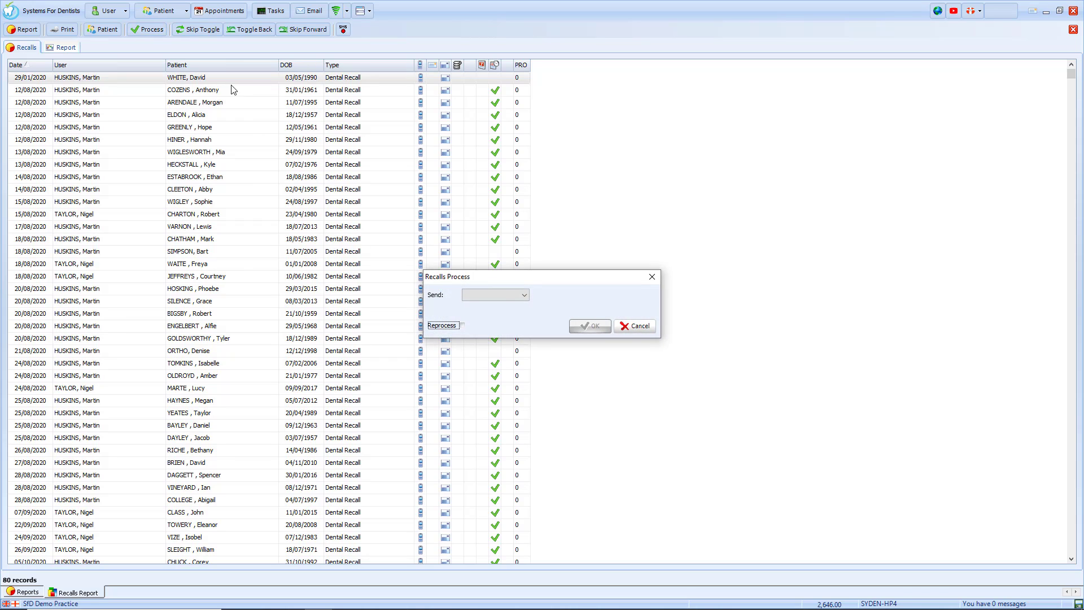
click(505, 296)
click(508, 315)
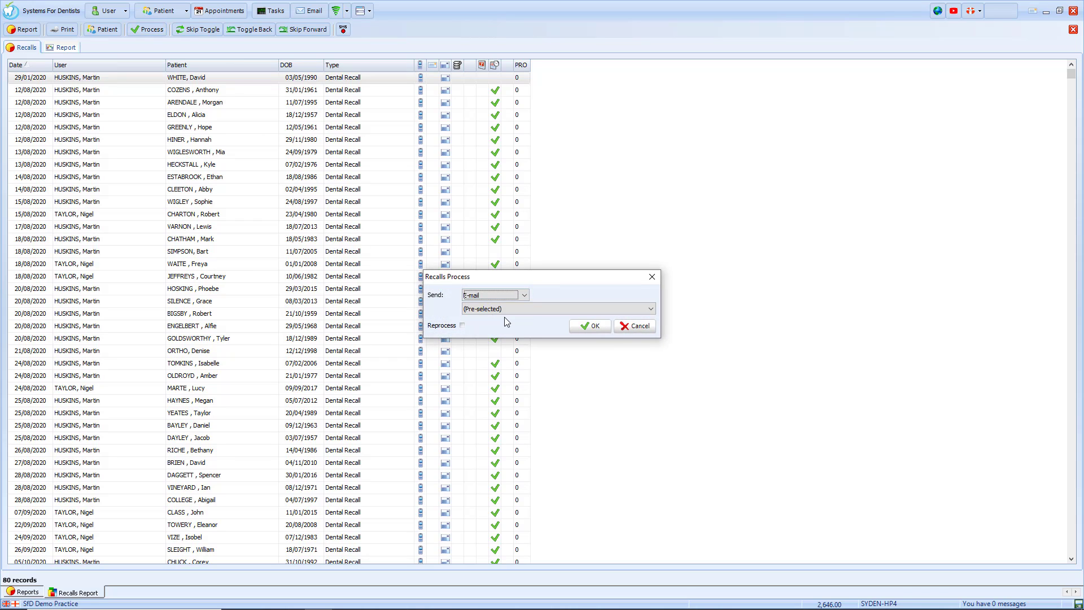
click(509, 308)
click(508, 345)
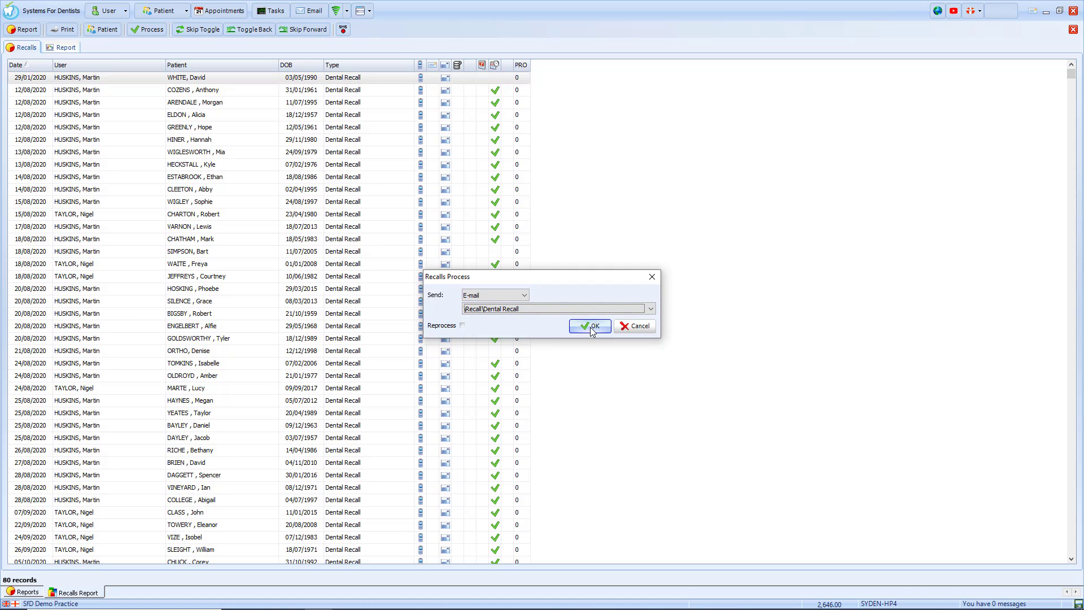
click(640, 328)
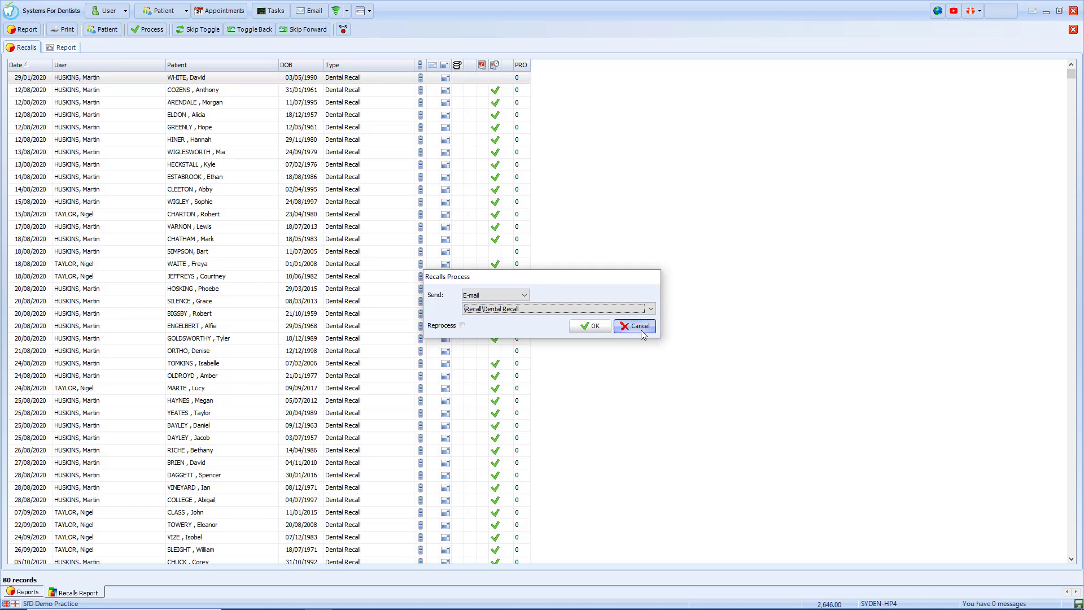
click(148, 30)
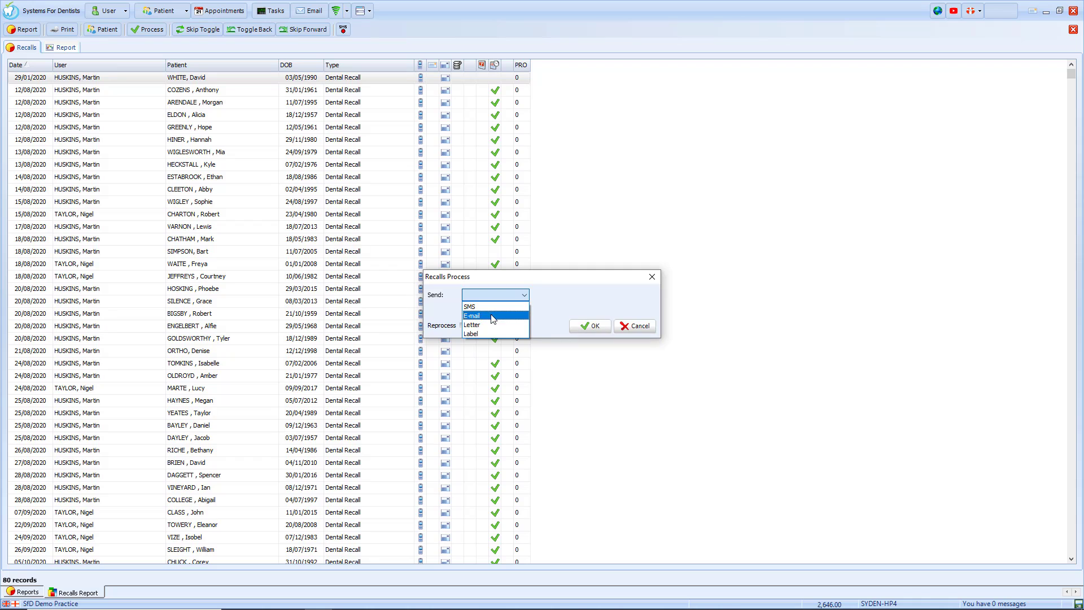
click(495, 321)
click(496, 314)
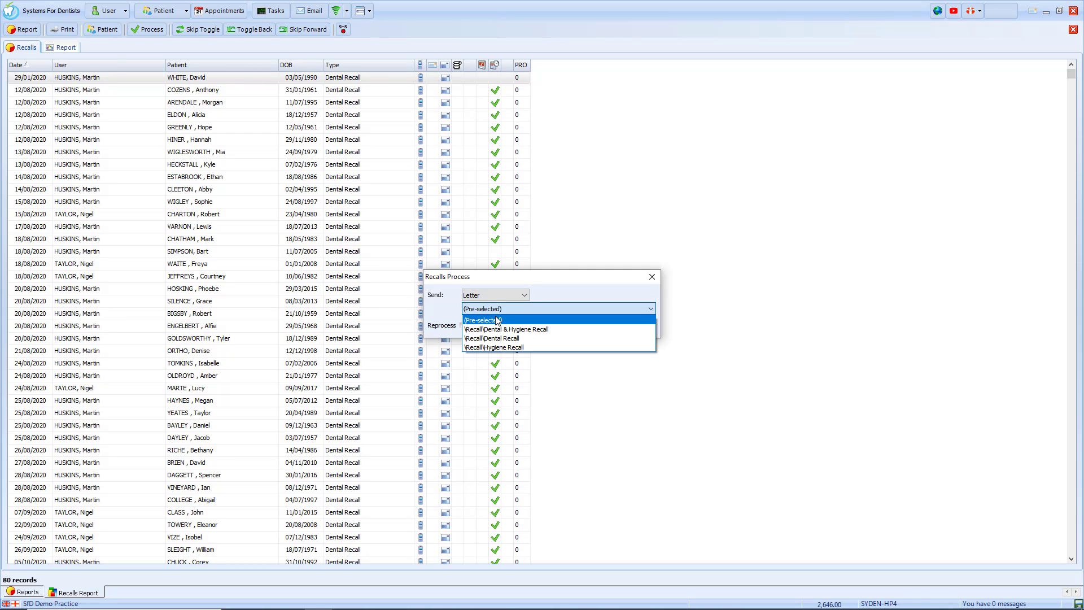
click(500, 337)
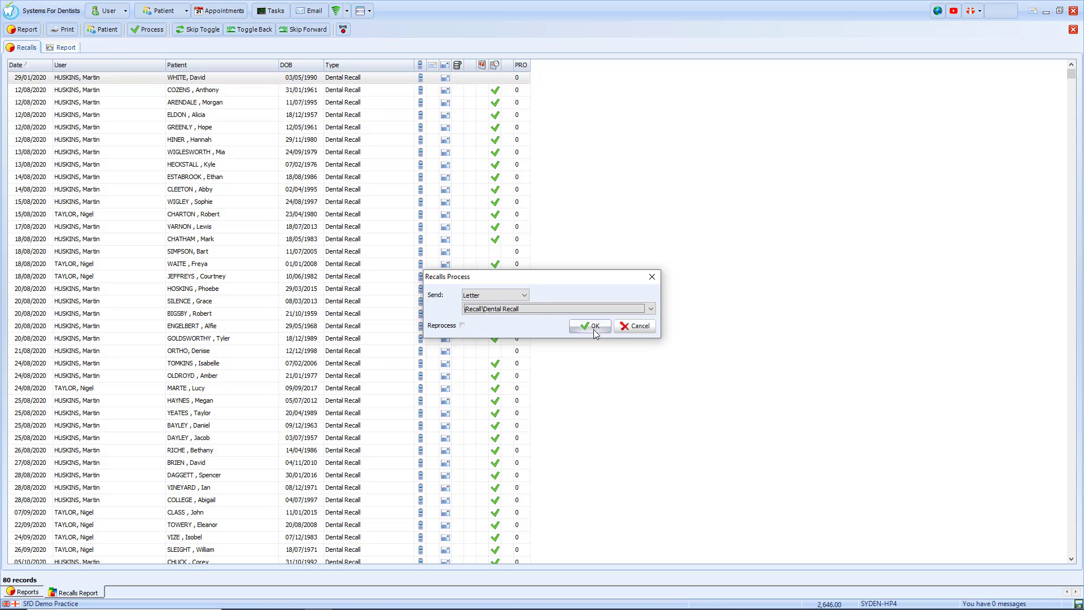
click(633, 328)
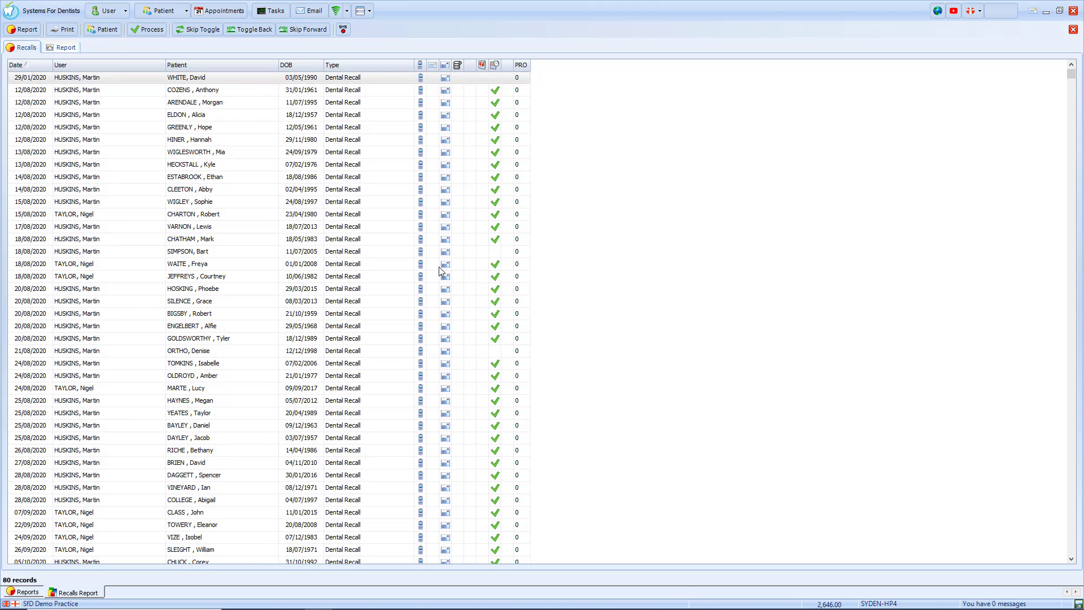
click(309, 252)
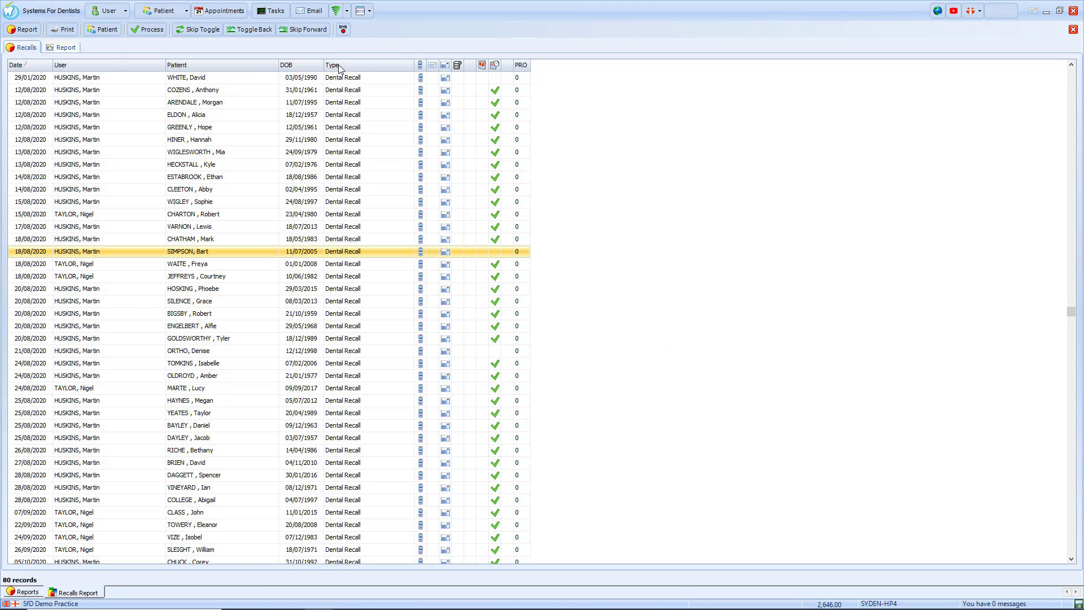
Skip-toggle the selected patient's recall, skip back and forward, then clear all skip marks and empty the grid.
click(201, 31)
click(269, 33)
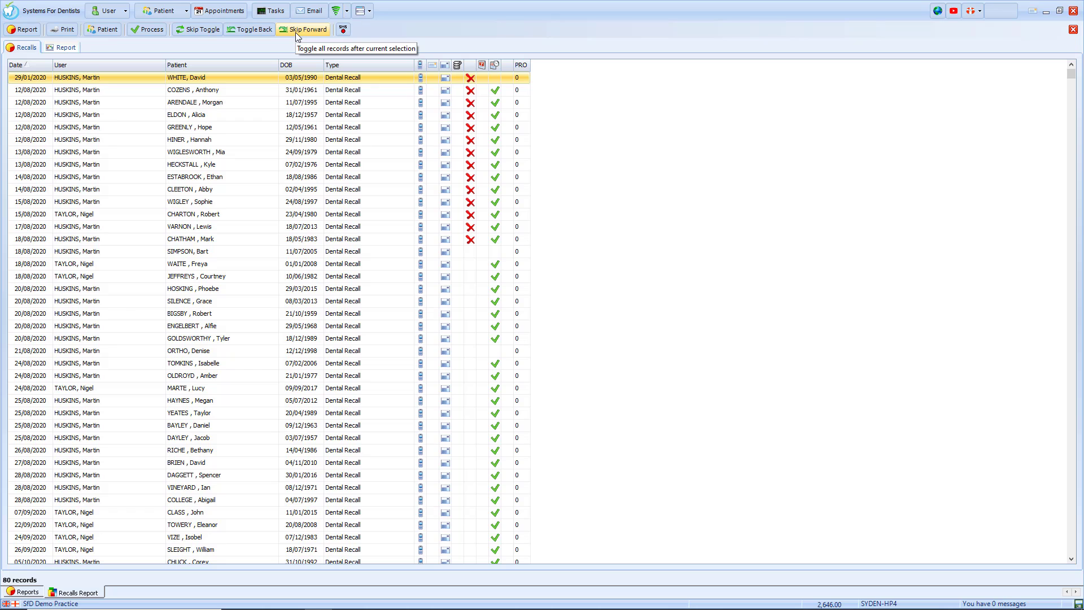
click(375, 254)
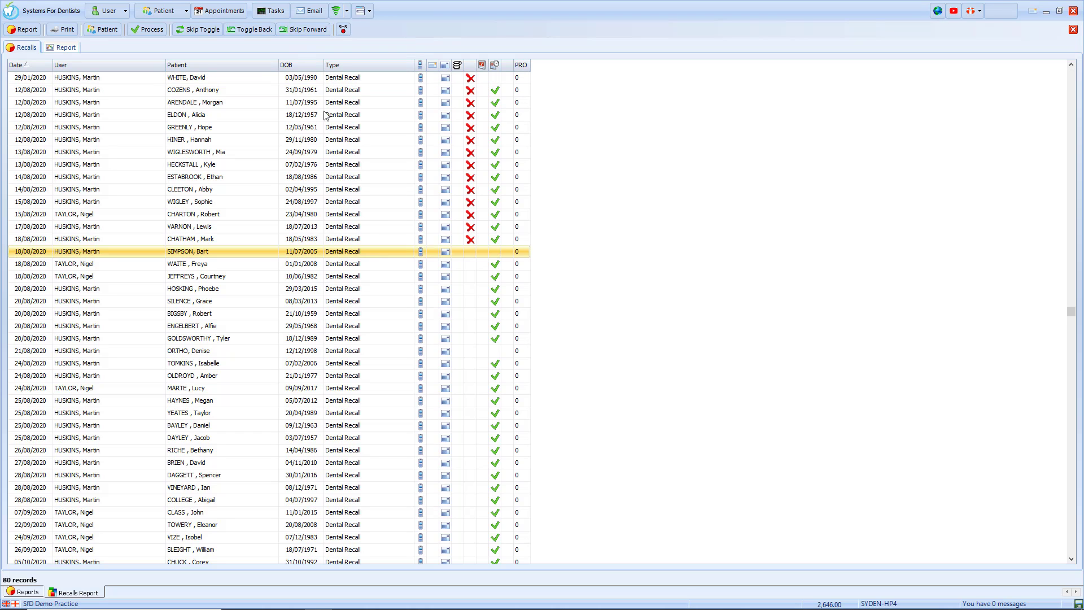
click(300, 33)
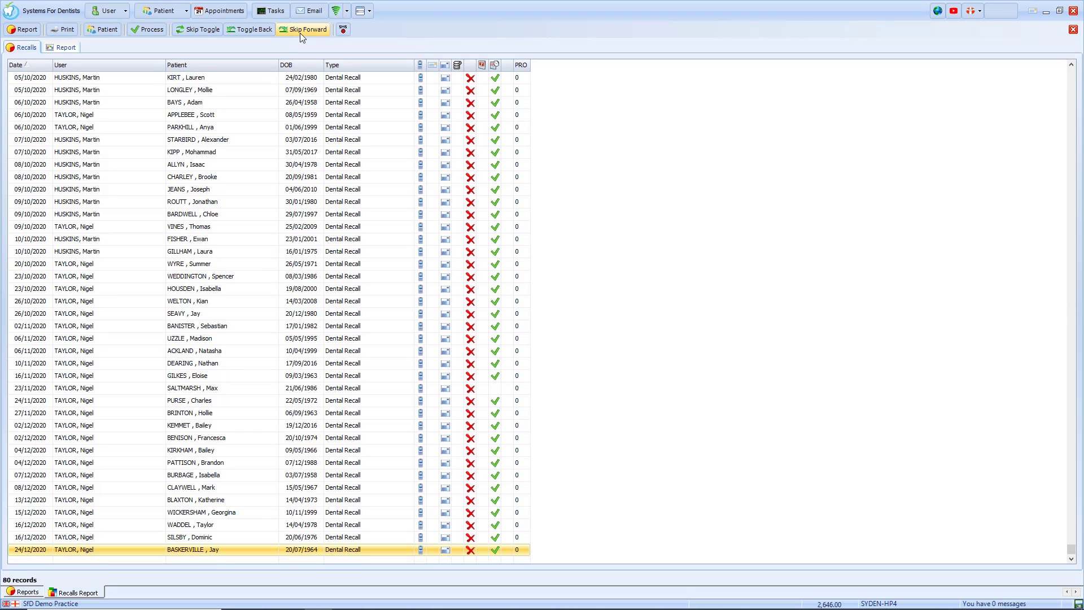
click(235, 30)
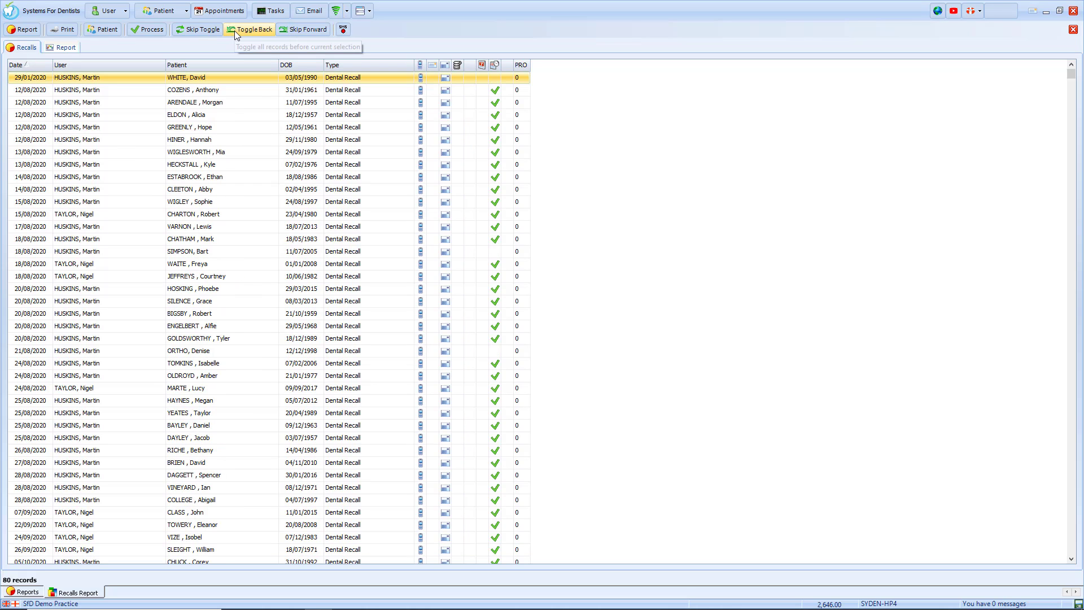
click(343, 31)
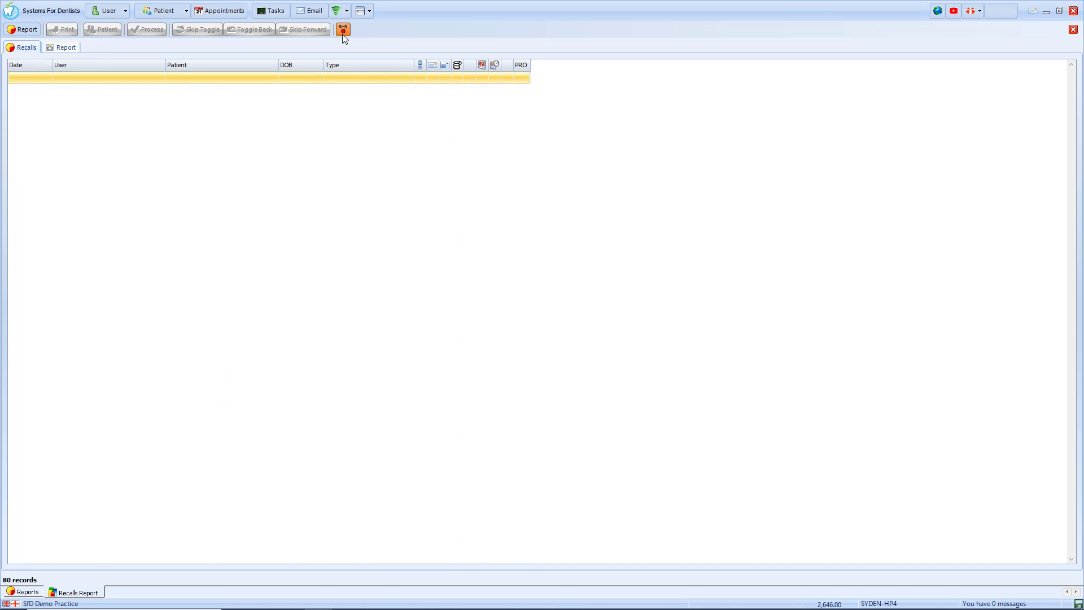
View the monthly recalls completion chart, select the 01/12/2019 month, then close the Recalls report.
click(77, 50)
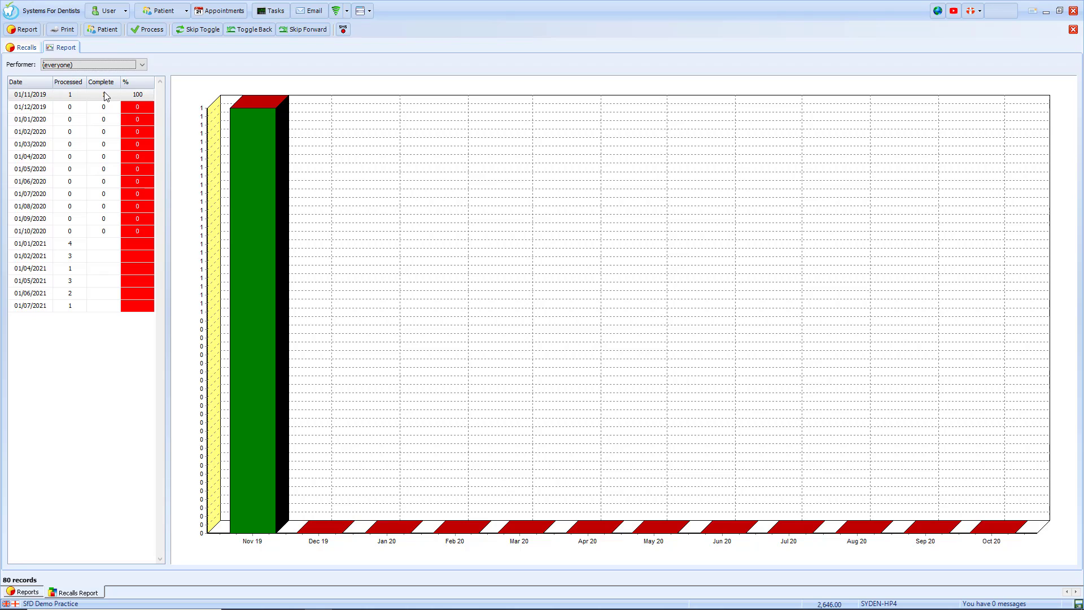
click(147, 107)
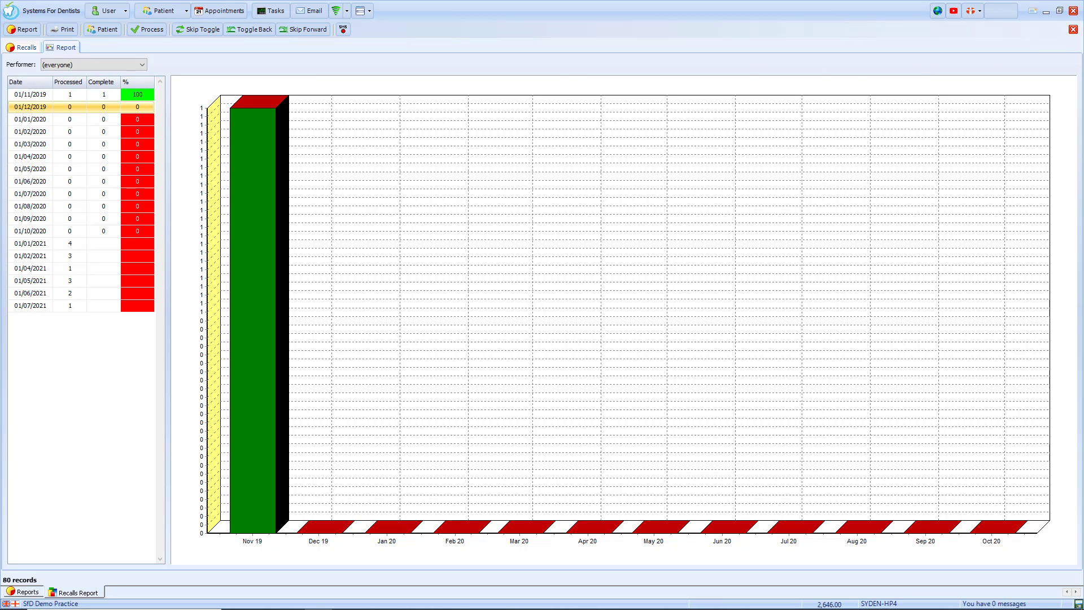
click(1073, 29)
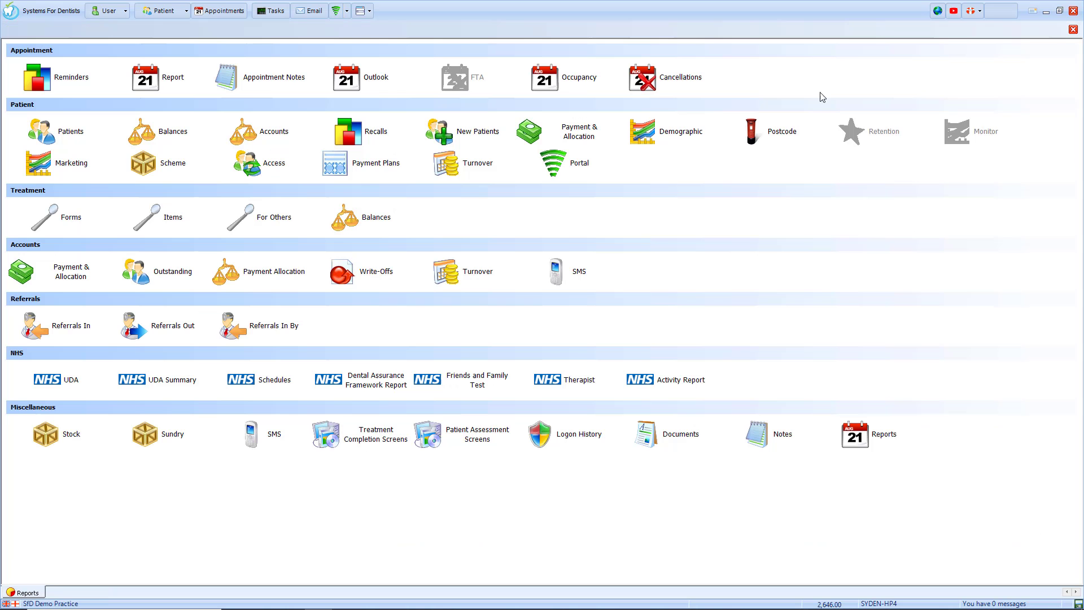
Run the New Patients report with the date range set to Current Year.
click(481, 137)
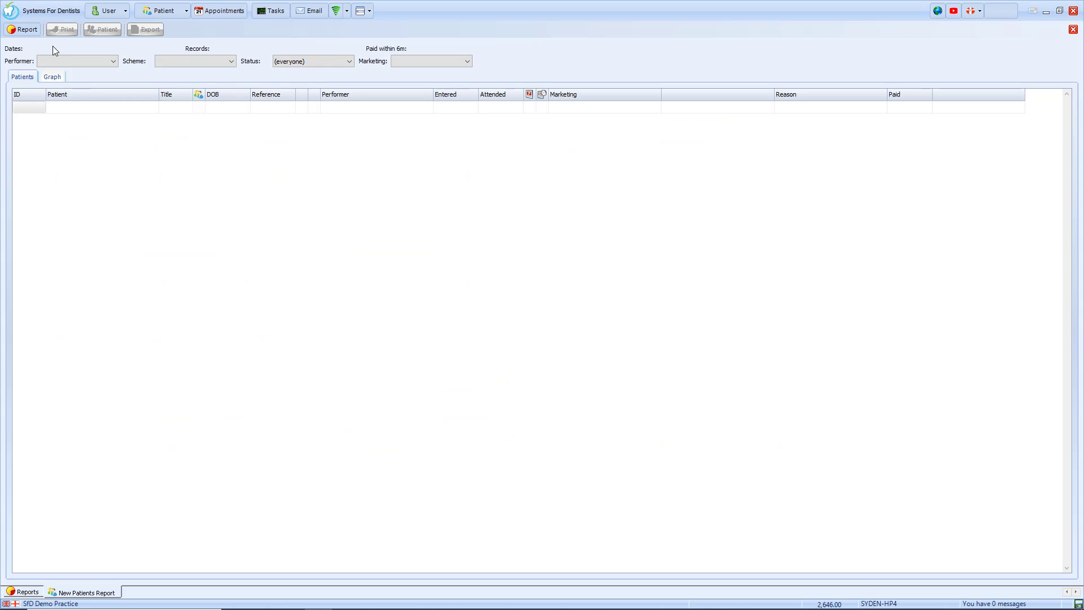
click(36, 32)
click(531, 302)
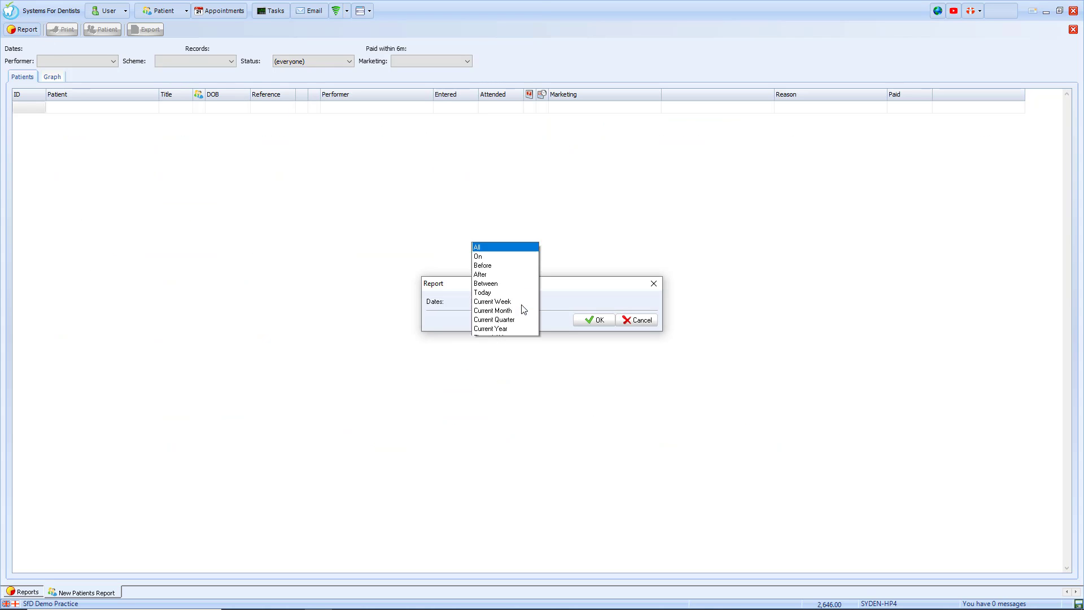
click(510, 88)
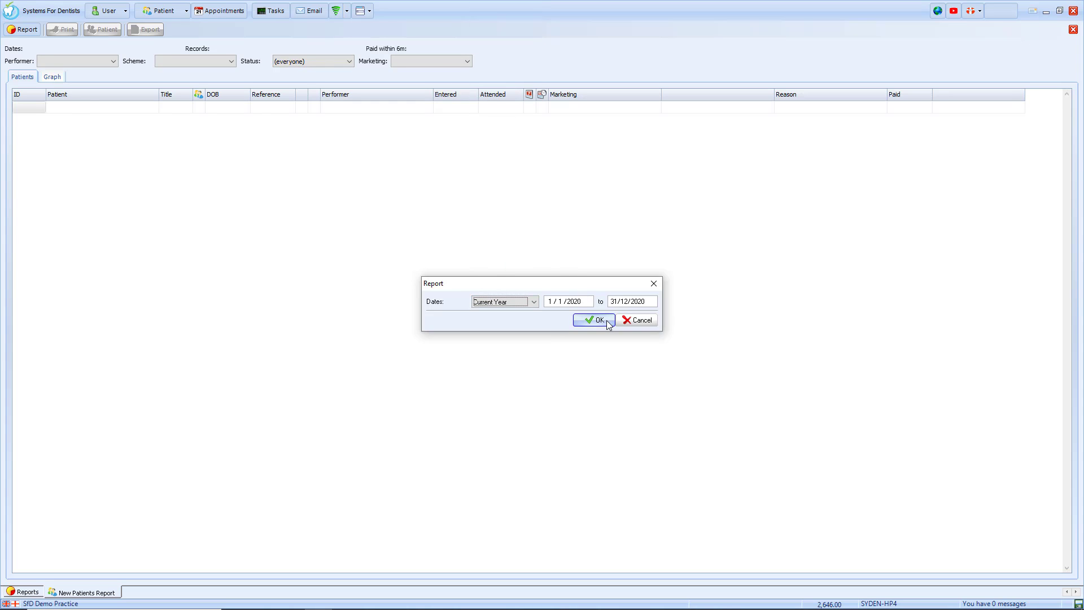
click(597, 319)
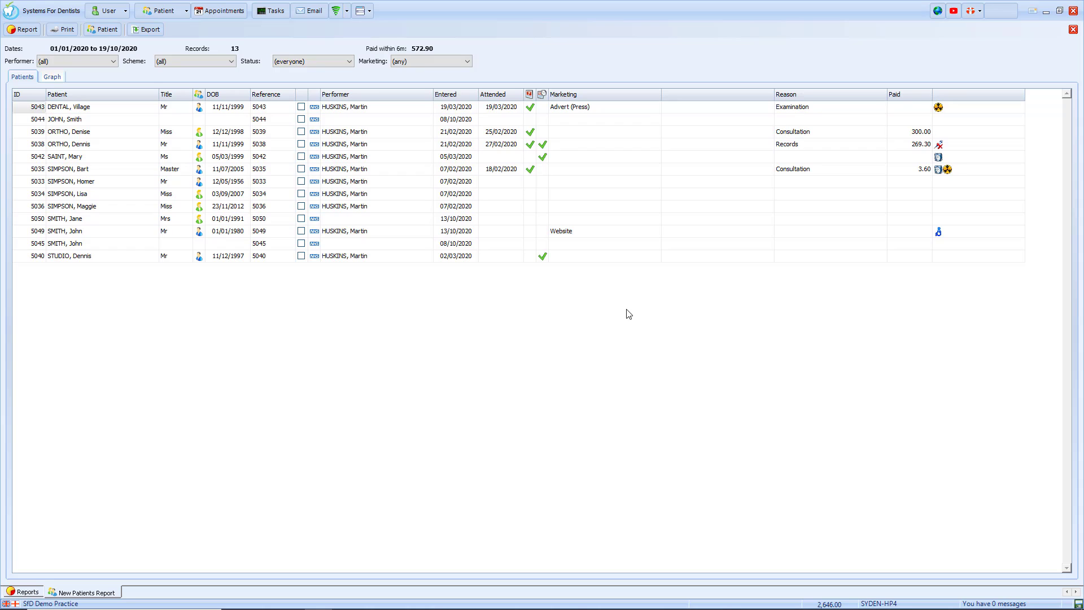
Leave the Performer, Scheme, Status and Marketing filters at all/any for the 13 patients.
click(88, 63)
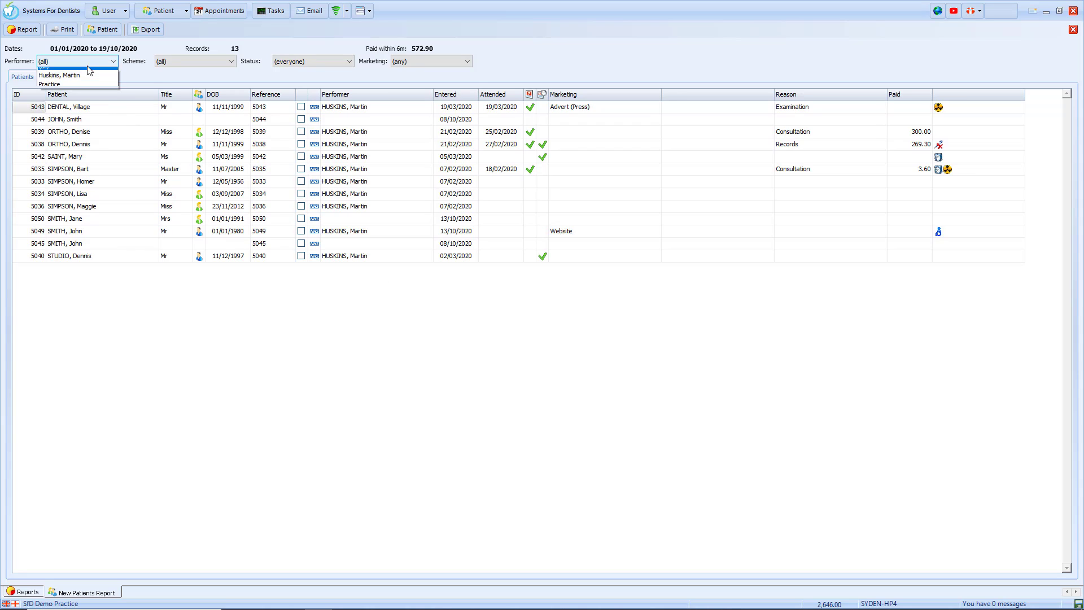
click(88, 69)
click(177, 63)
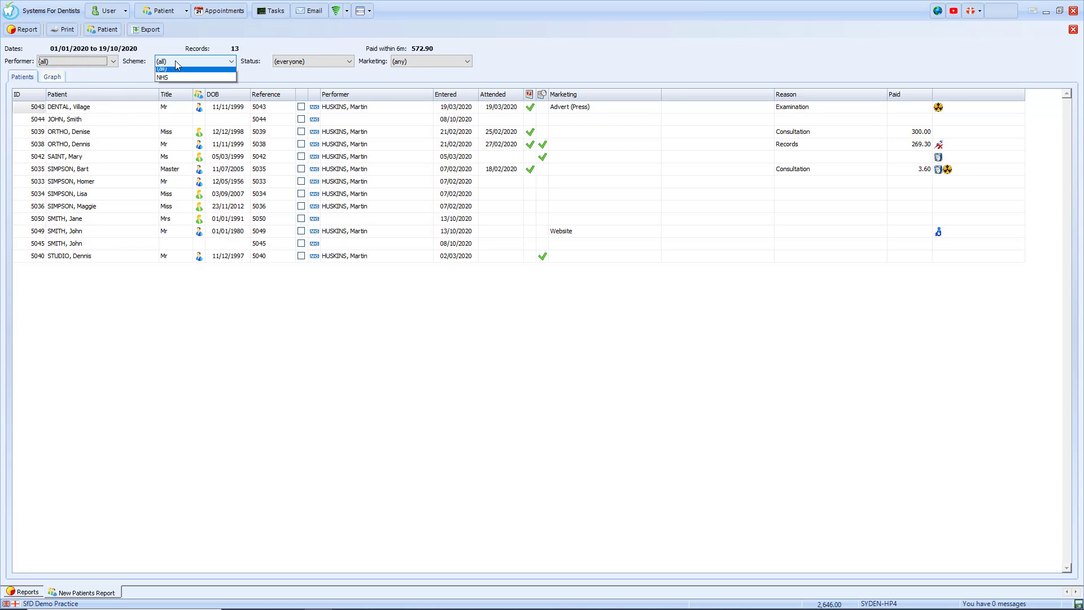
click(170, 68)
click(289, 64)
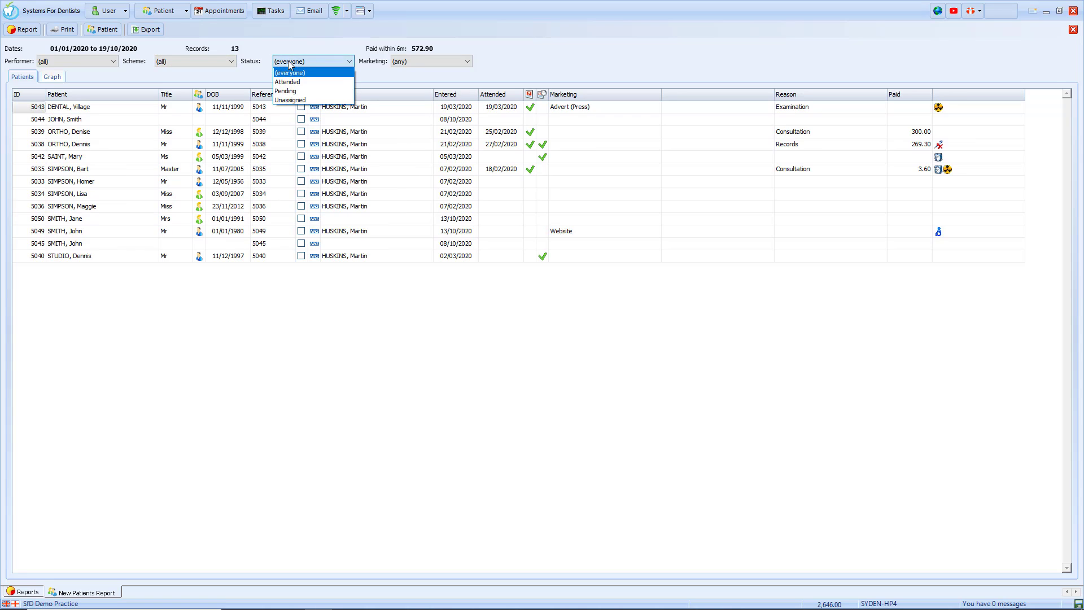
click(289, 72)
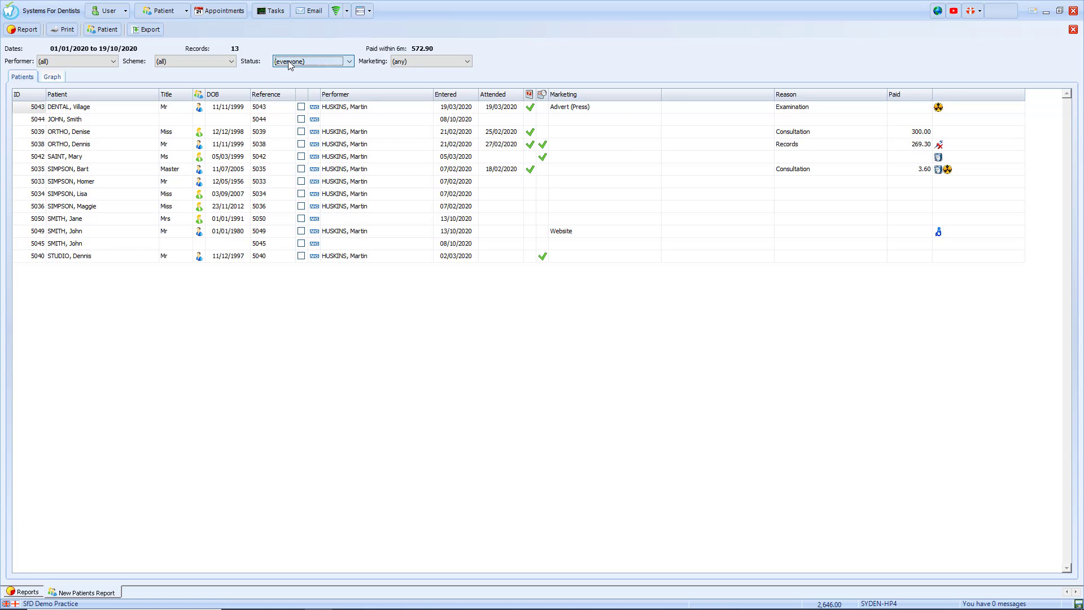
click(432, 62)
click(432, 62)
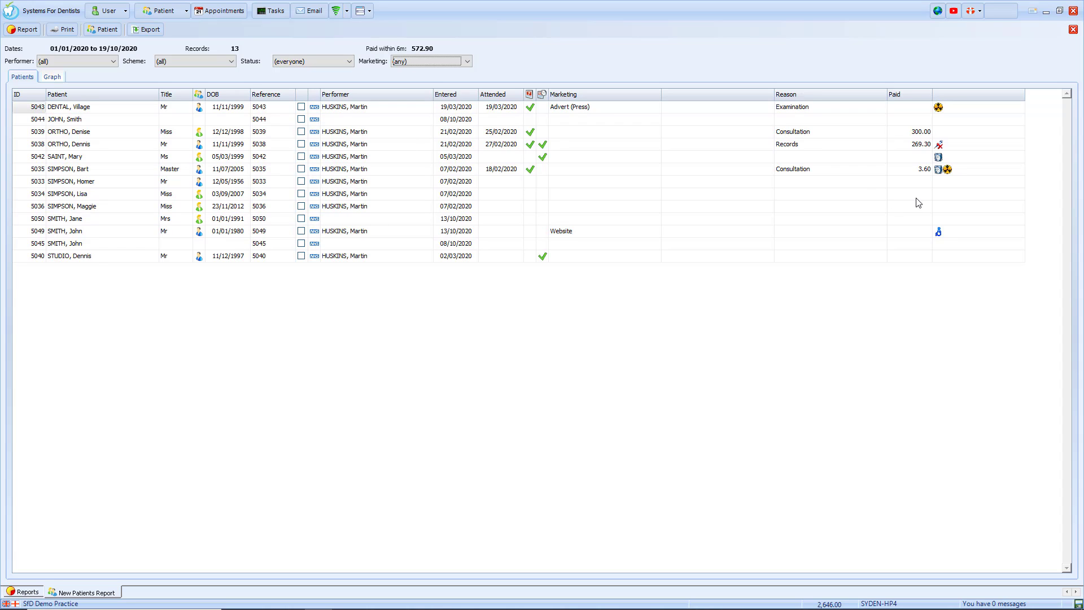
View new patients by date on the Graph tab, return to the patient list, and close the report.
click(52, 77)
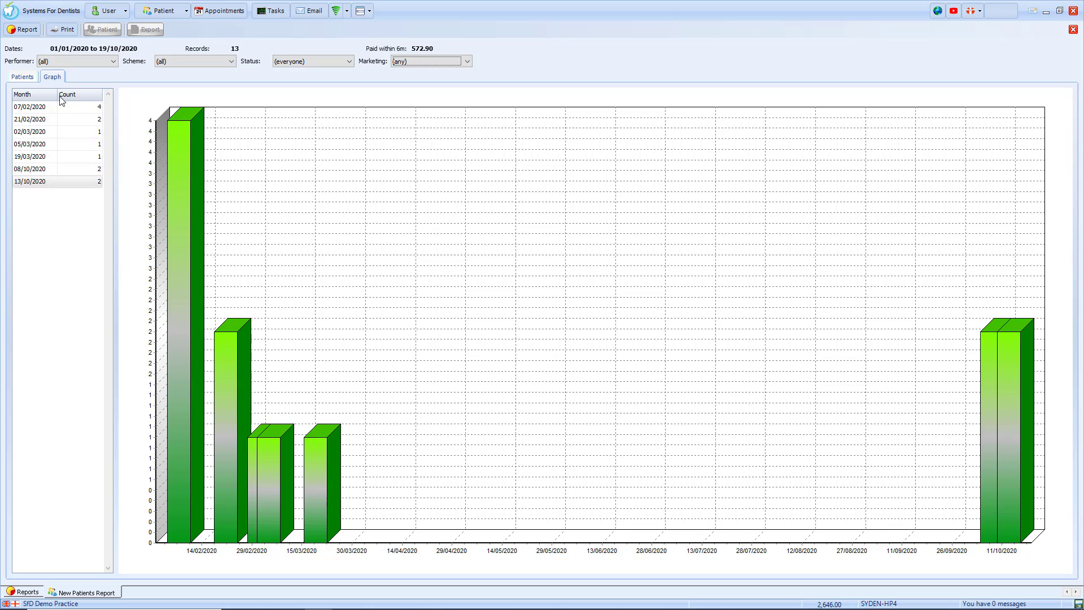
click(35, 79)
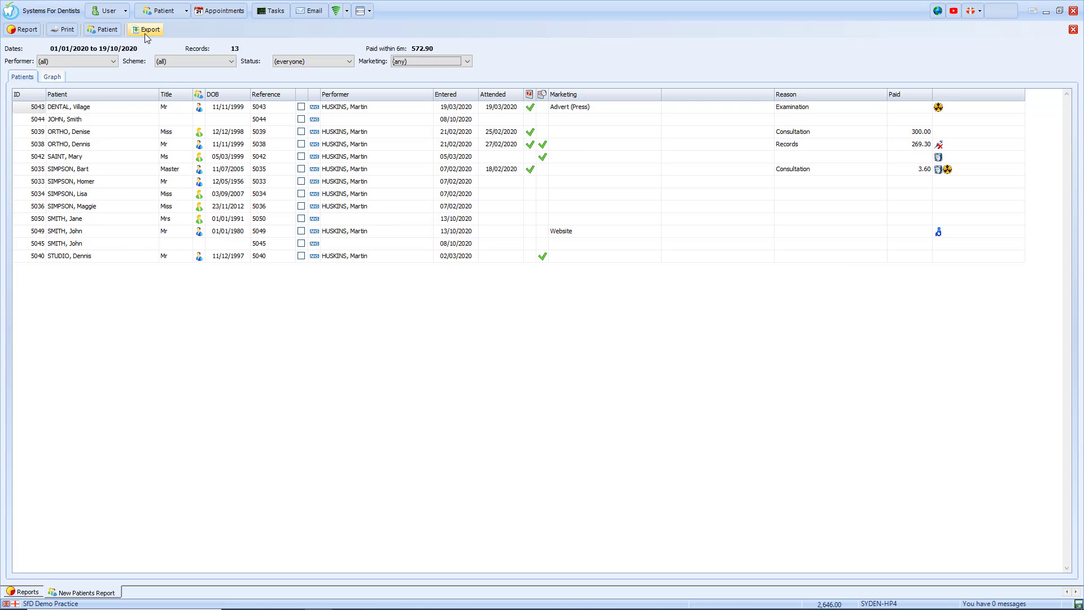
click(1075, 31)
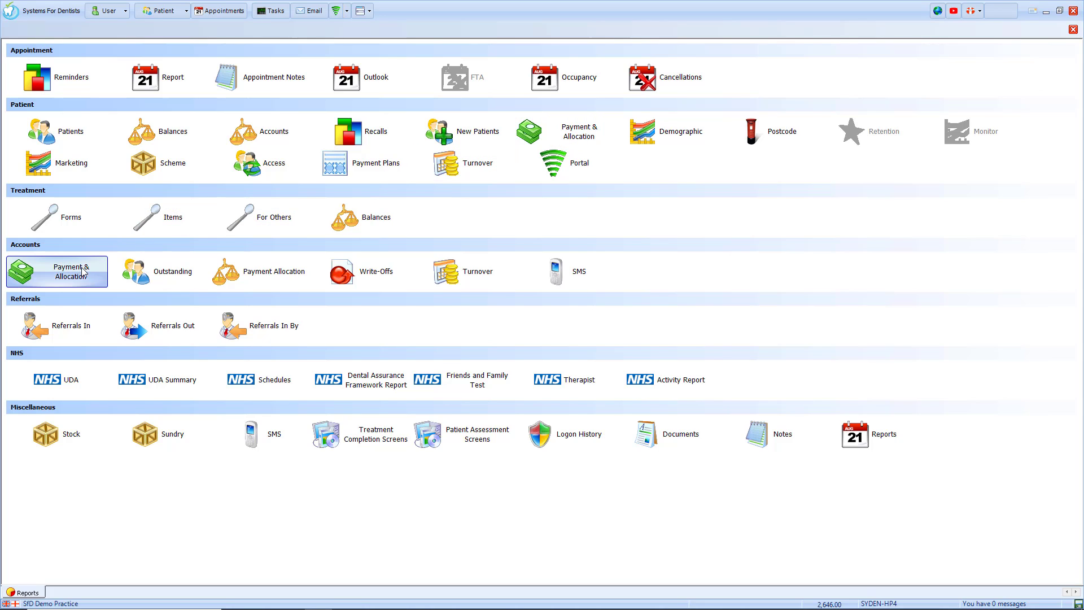
click(678, 142)
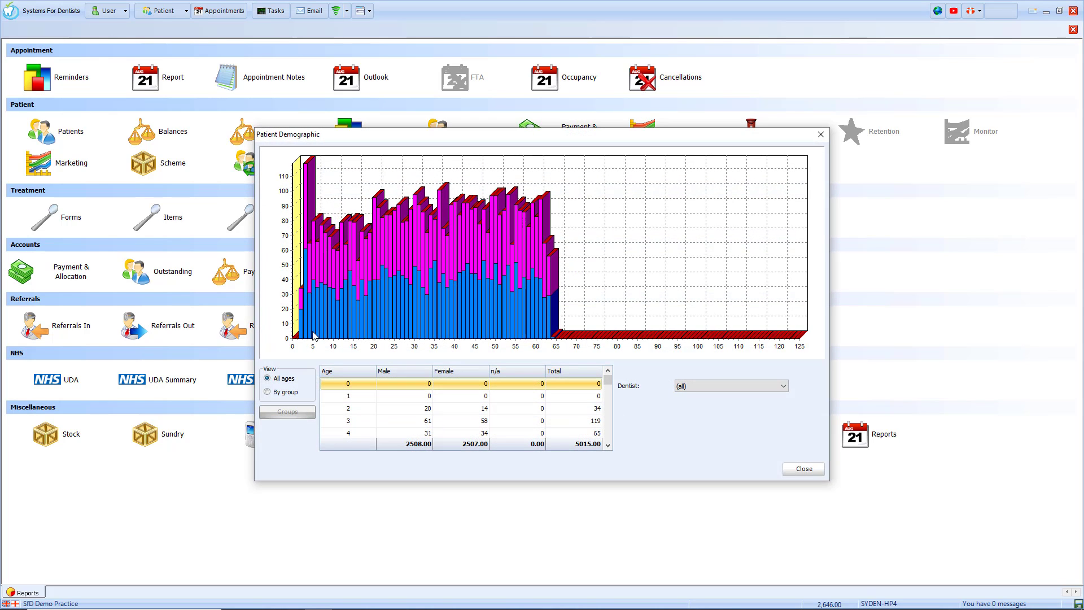
click(287, 393)
click(287, 412)
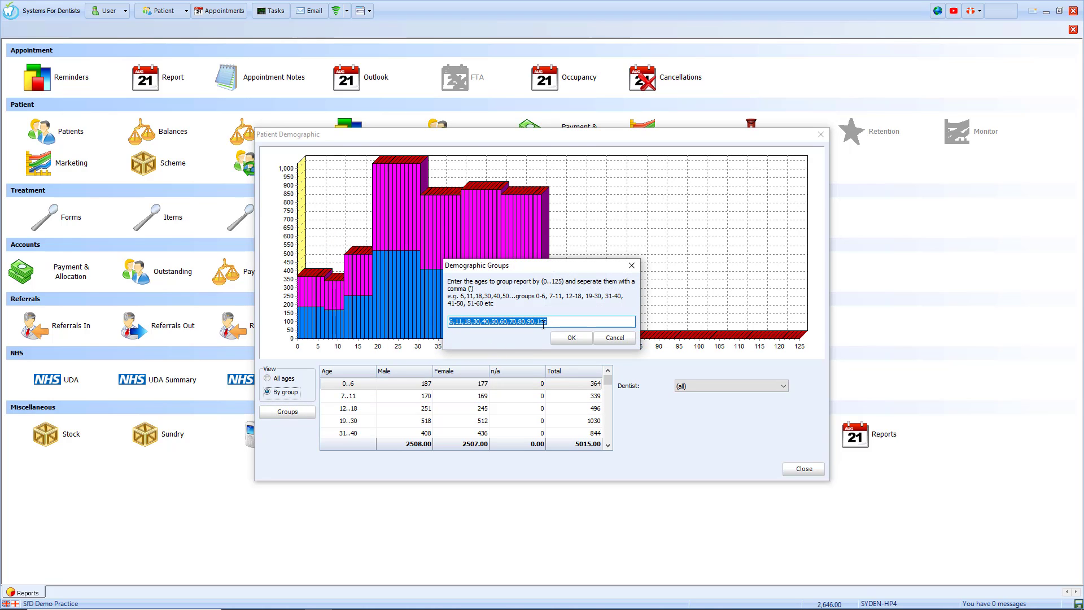
click(607, 338)
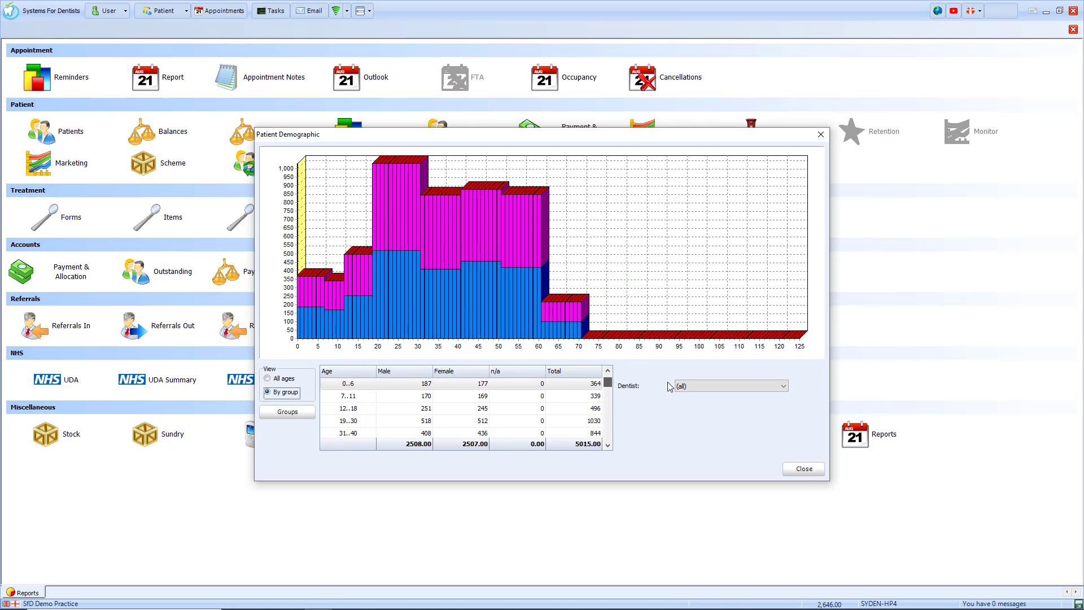
click(700, 386)
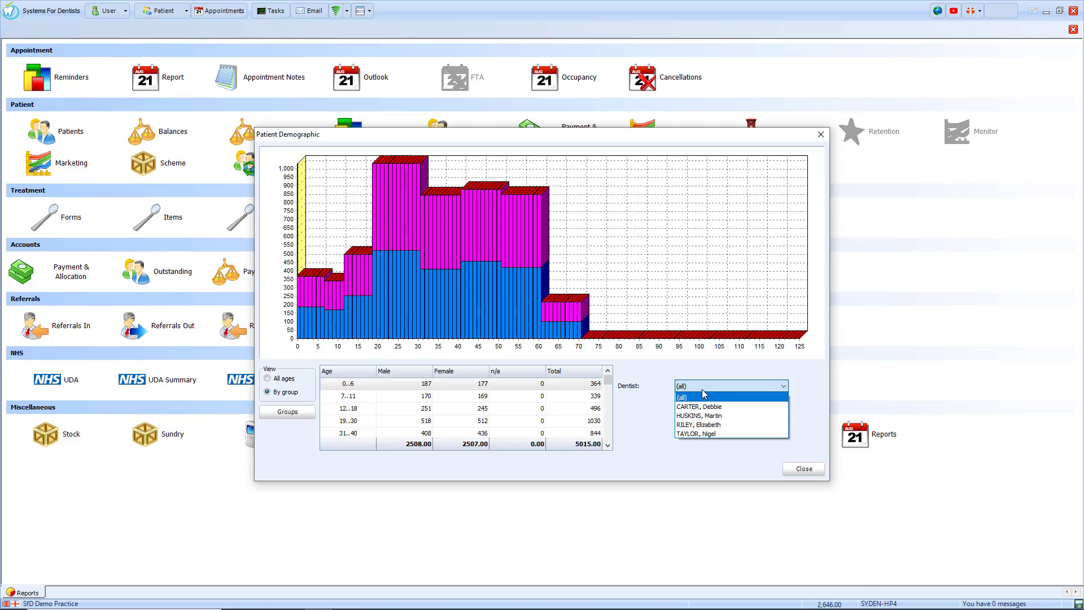
click(704, 387)
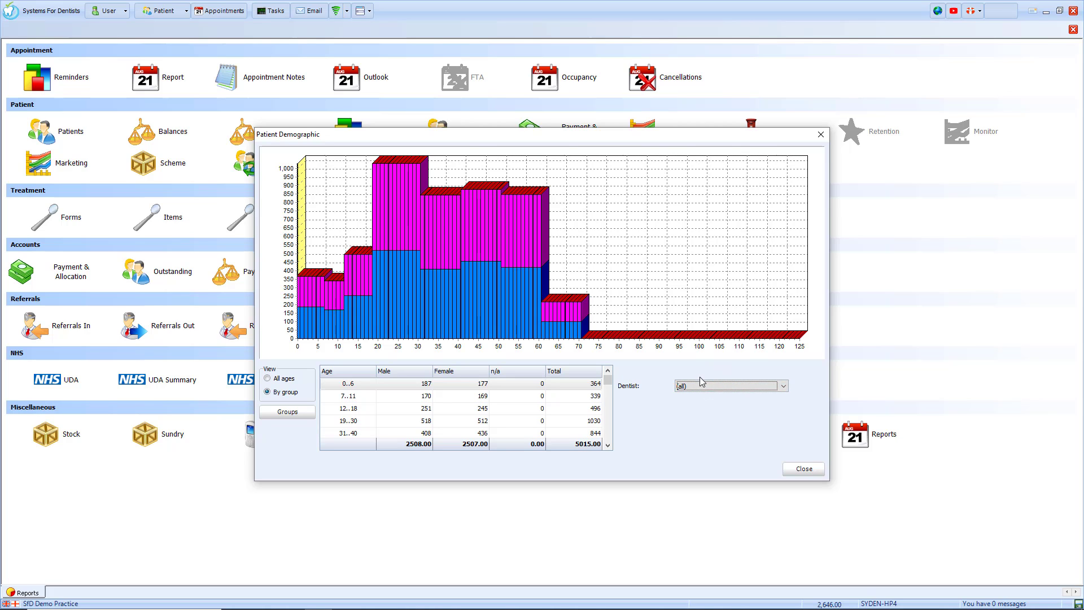
Close the demographic chart and run the Marketing report for the Current Year.
click(803, 469)
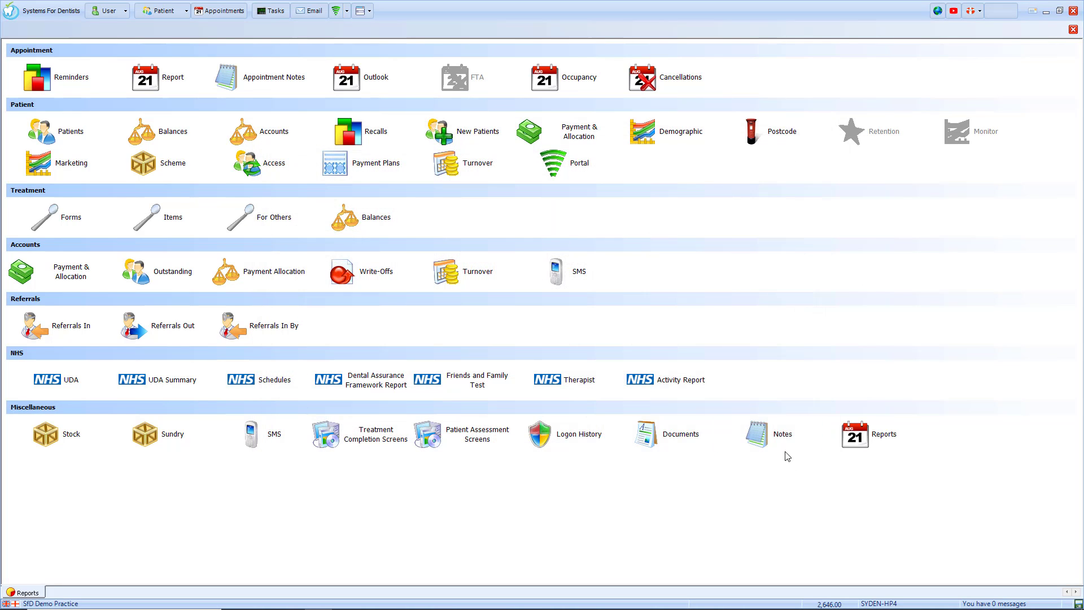
click(82, 157)
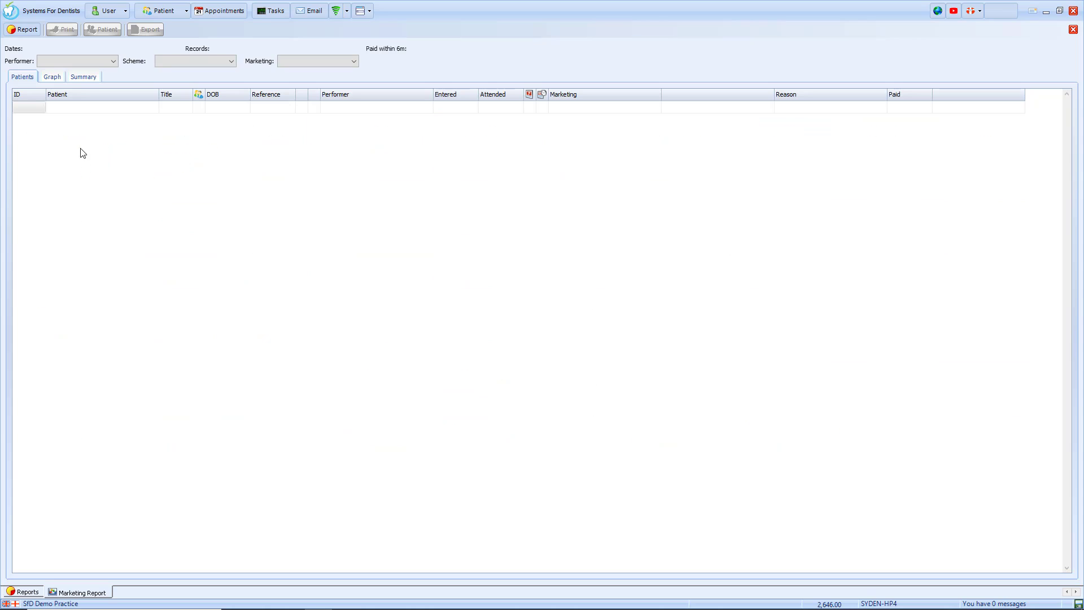
click(22, 30)
click(504, 304)
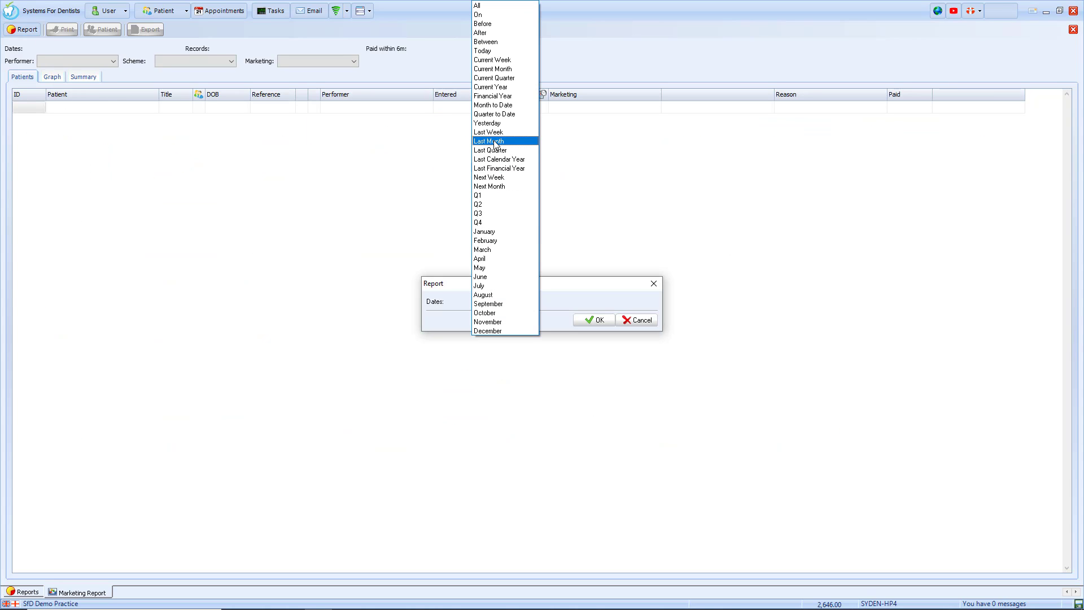
click(503, 87)
click(595, 320)
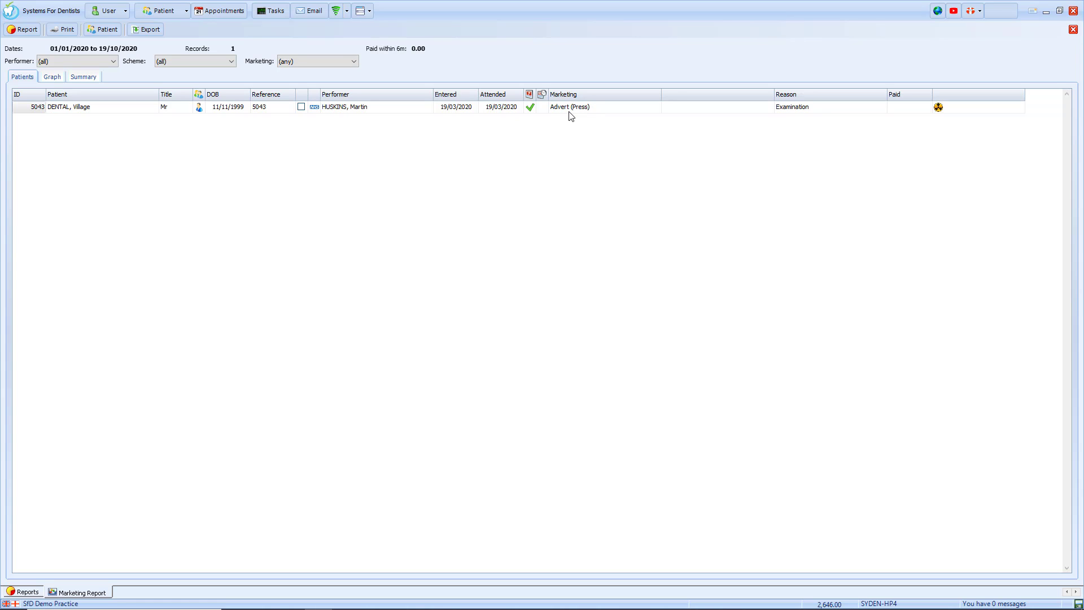
Chart the marketing results, view the summary grouped by source, then close the Marketing report.
click(52, 77)
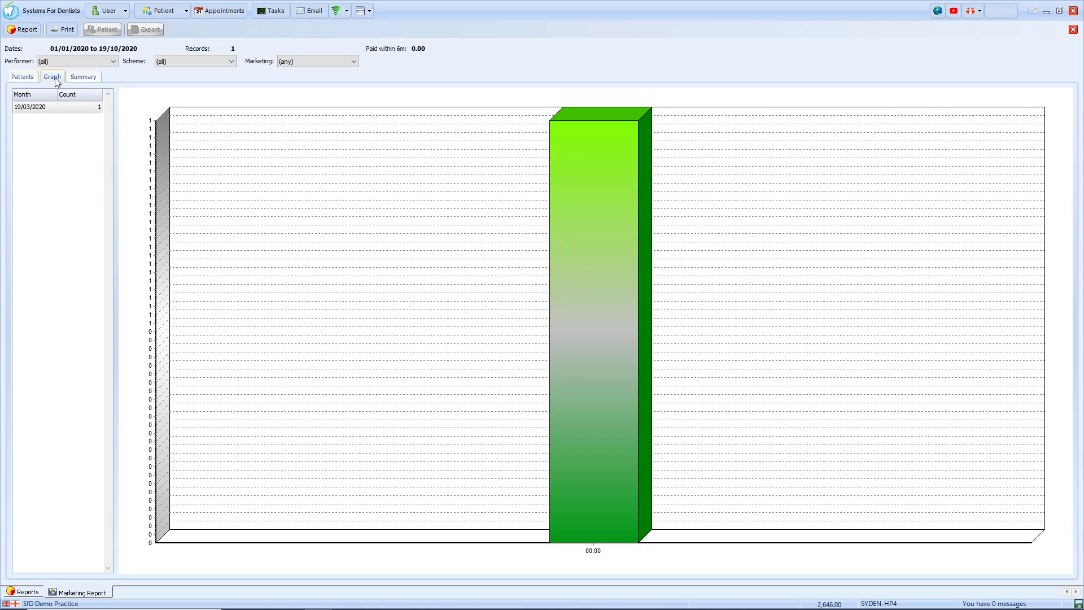
click(78, 77)
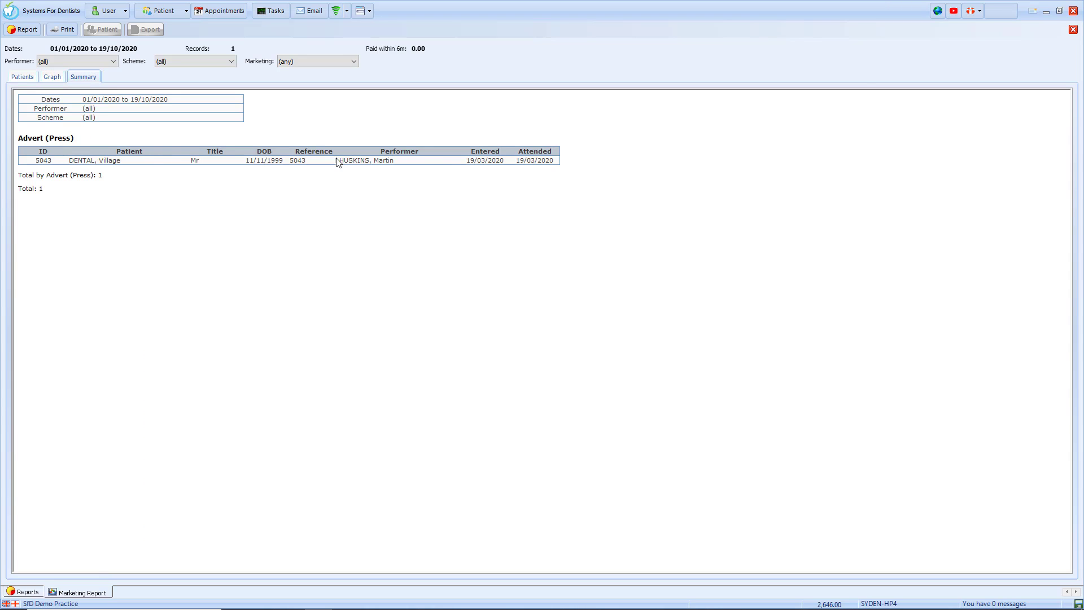
click(1072, 30)
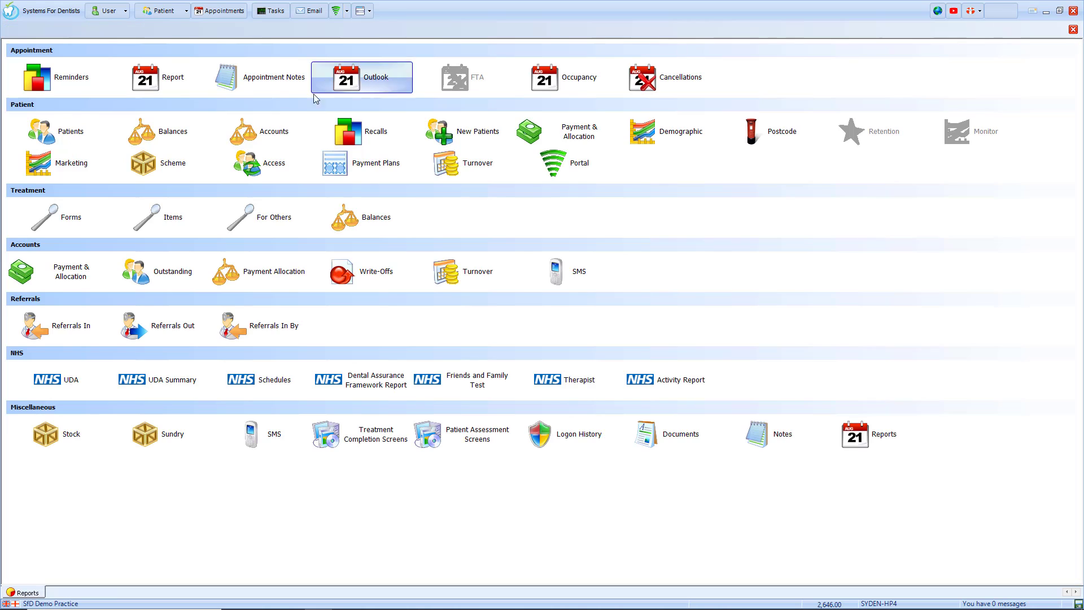
Open the patient Scheme report and run it with Dates left at All.
click(151, 171)
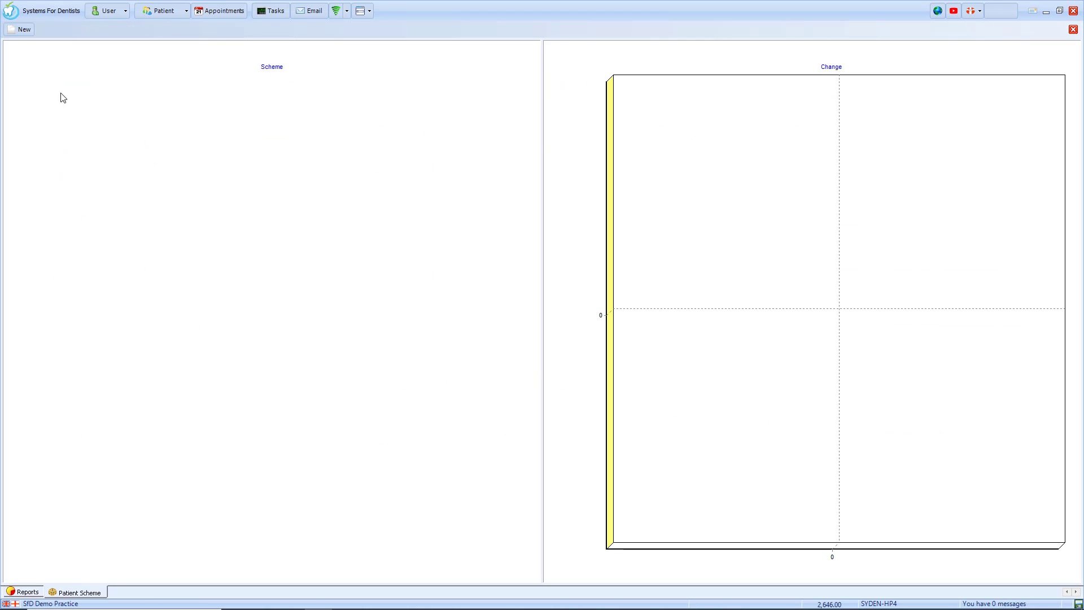
click(24, 30)
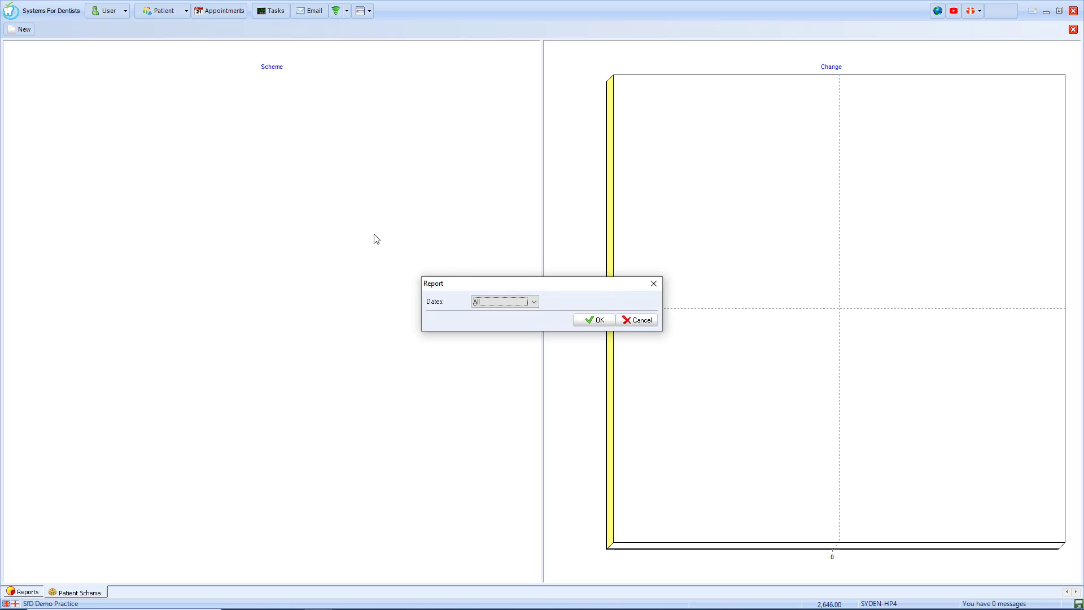
click(586, 321)
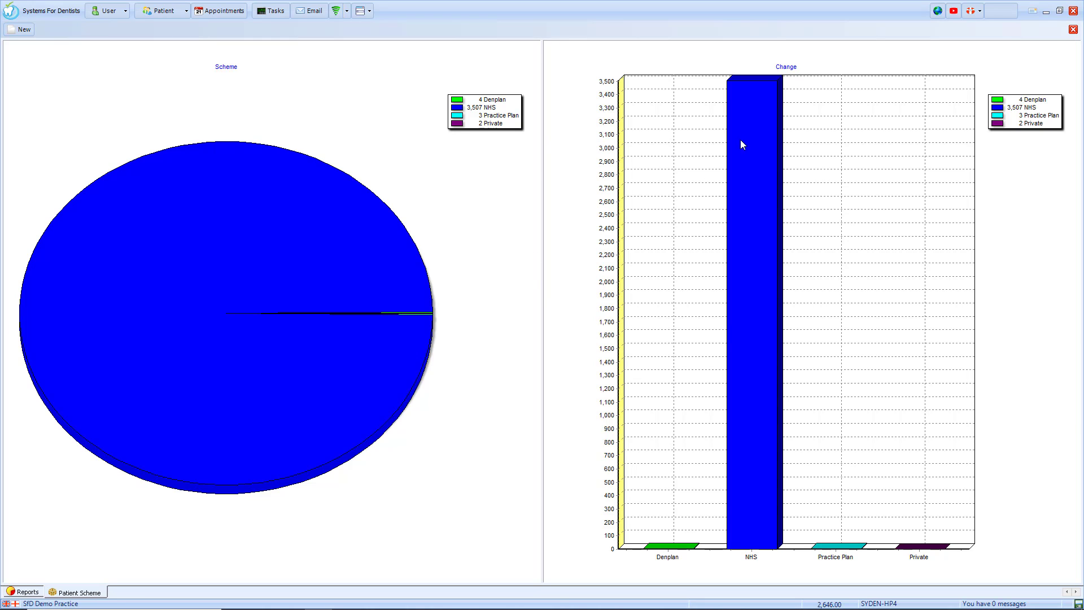
Open Patient Access, compare the Range and Date views for 19/10/2020, select a record, then close it.
click(1072, 30)
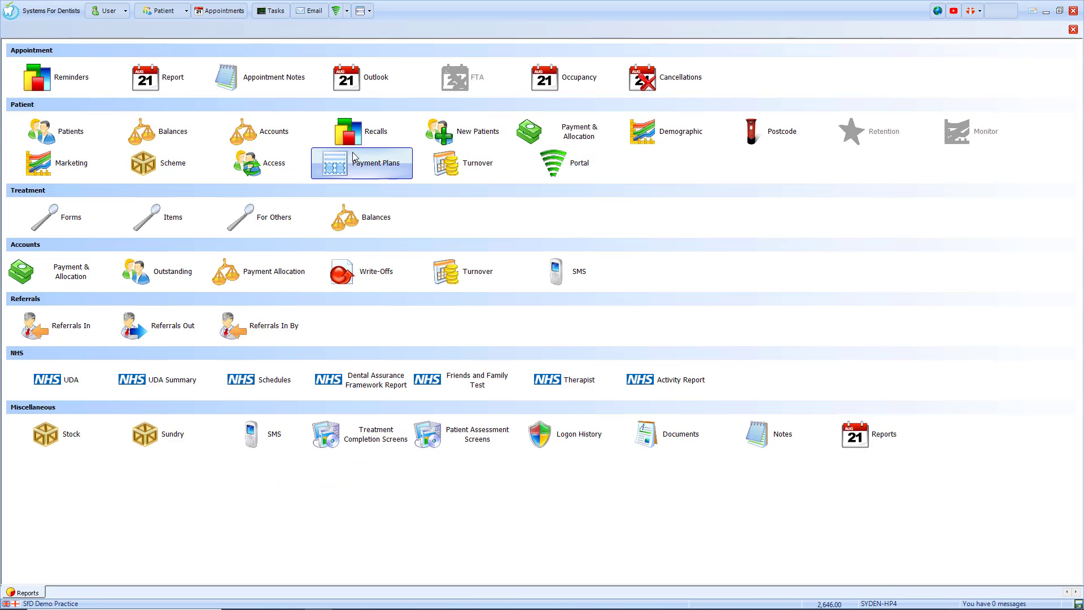
click(281, 168)
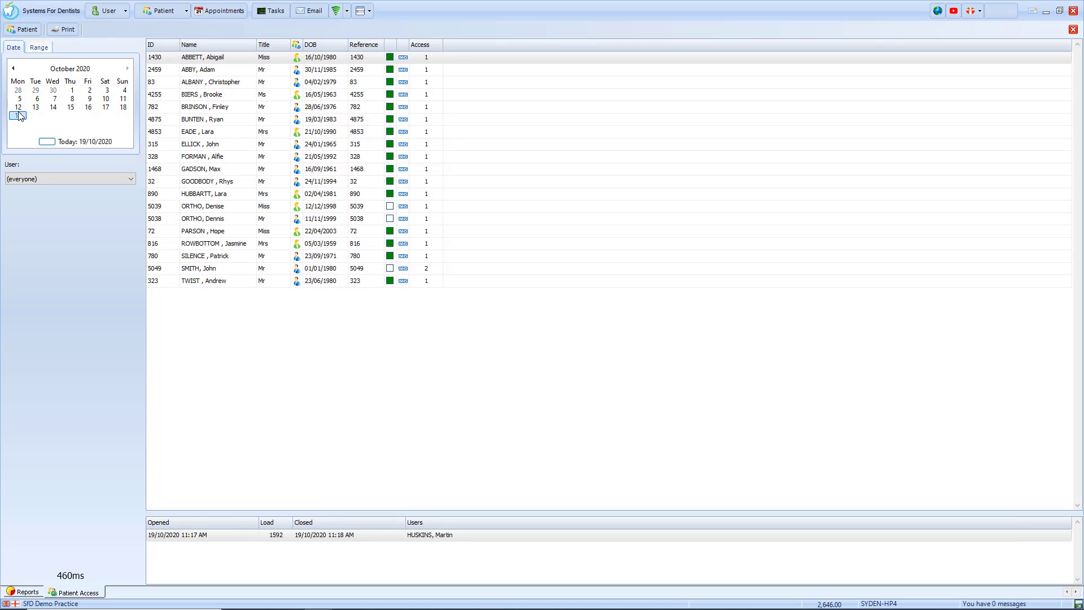
click(39, 48)
click(14, 49)
click(203, 61)
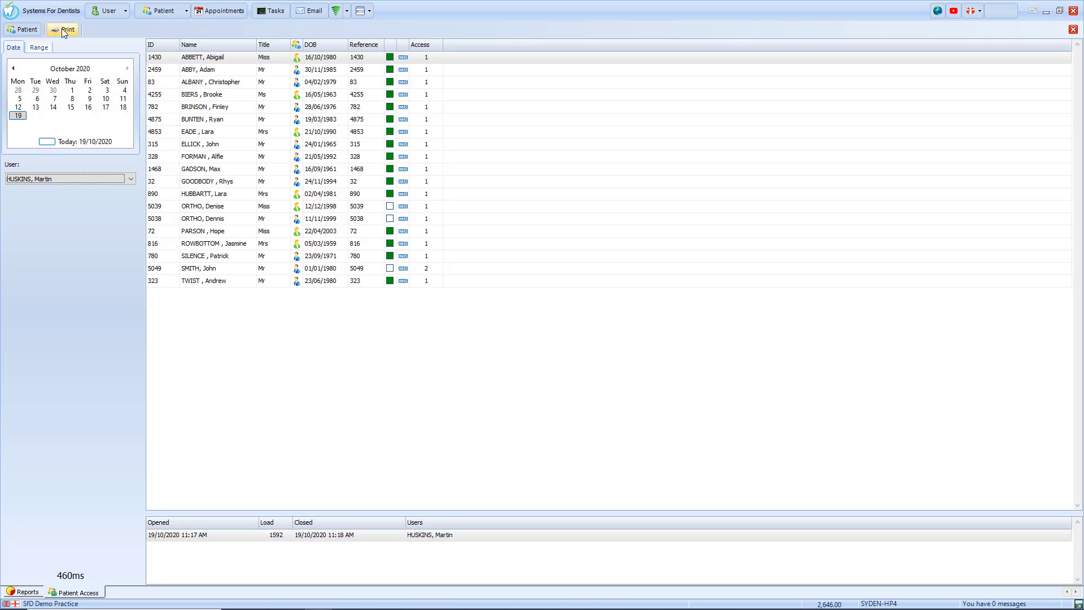
click(1073, 29)
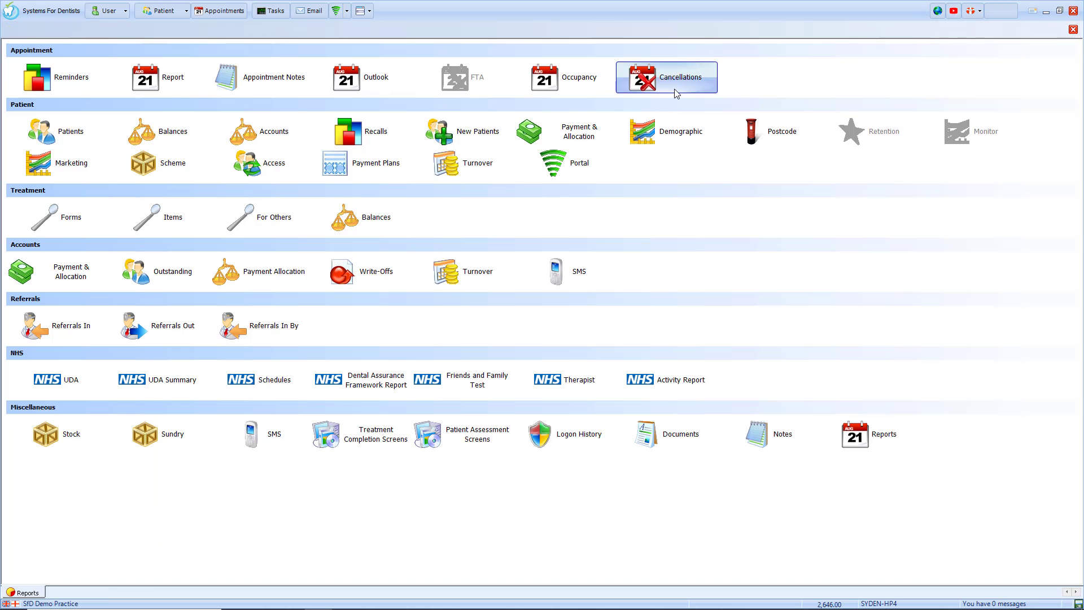
Open the active payment plan and reconcile the 01/03, 01/04 and 01/05/2020 instalments.
click(371, 175)
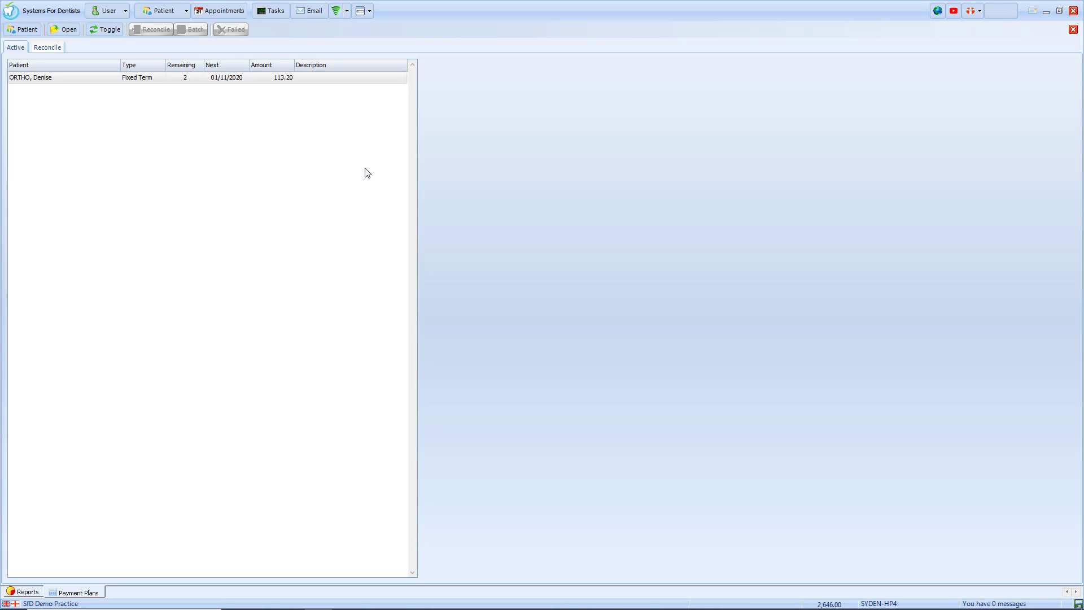
click(137, 81)
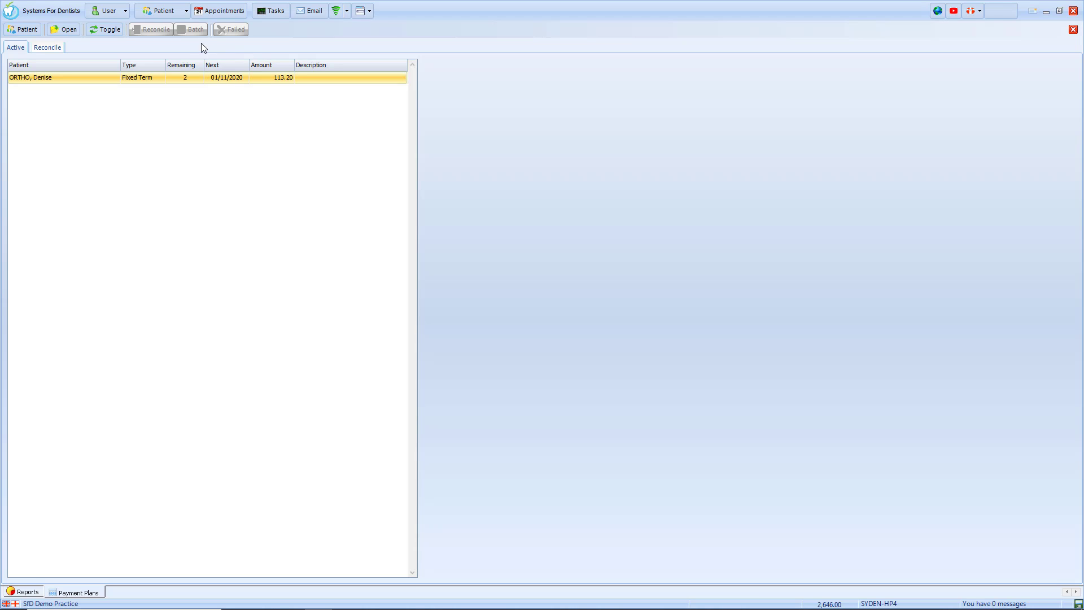
click(39, 47)
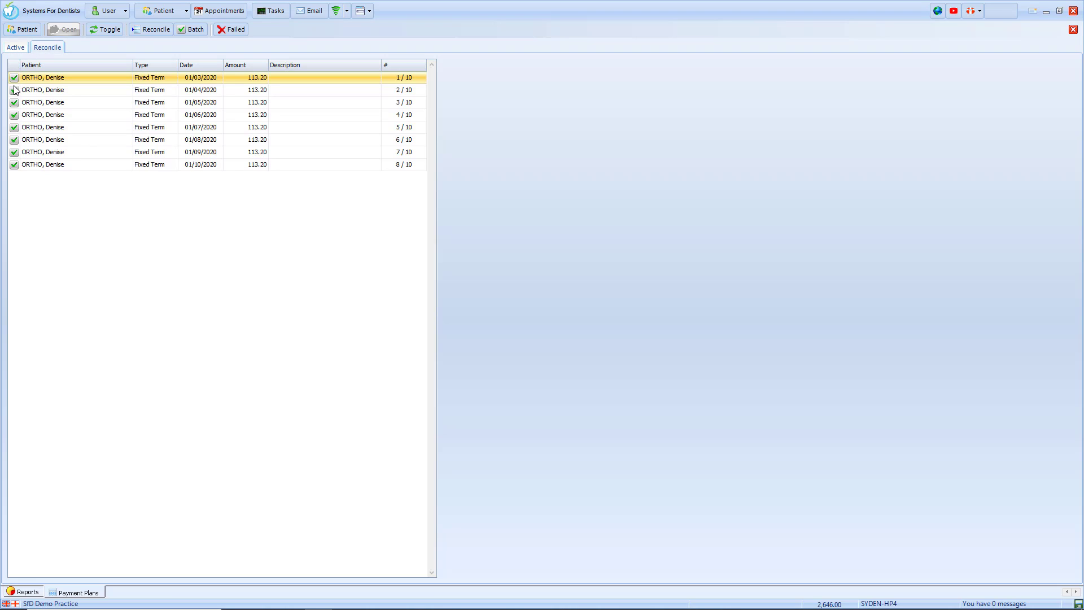
click(140, 32)
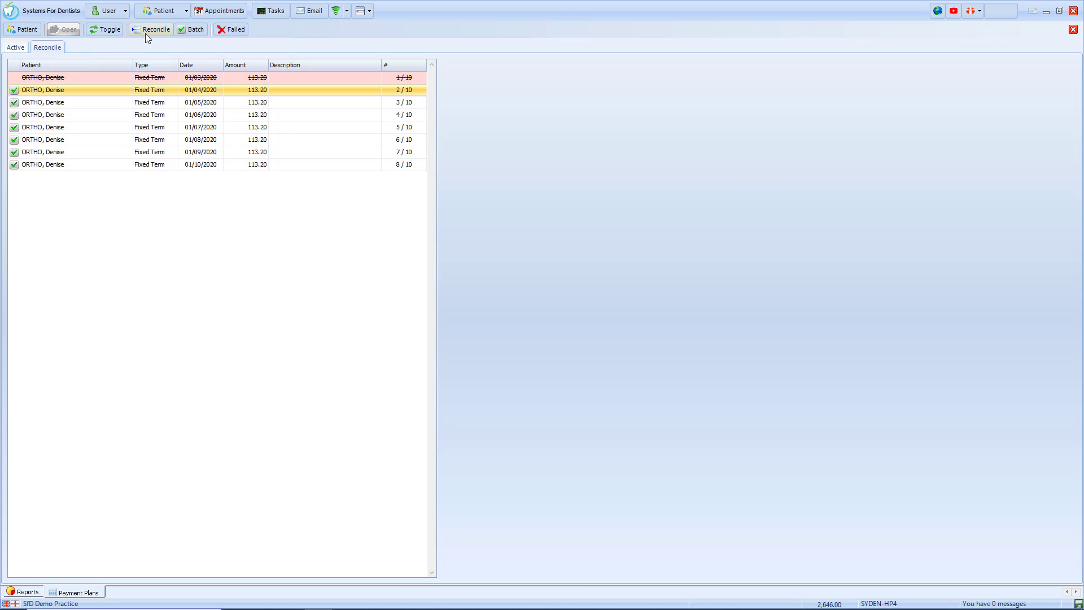
click(145, 32)
click(151, 33)
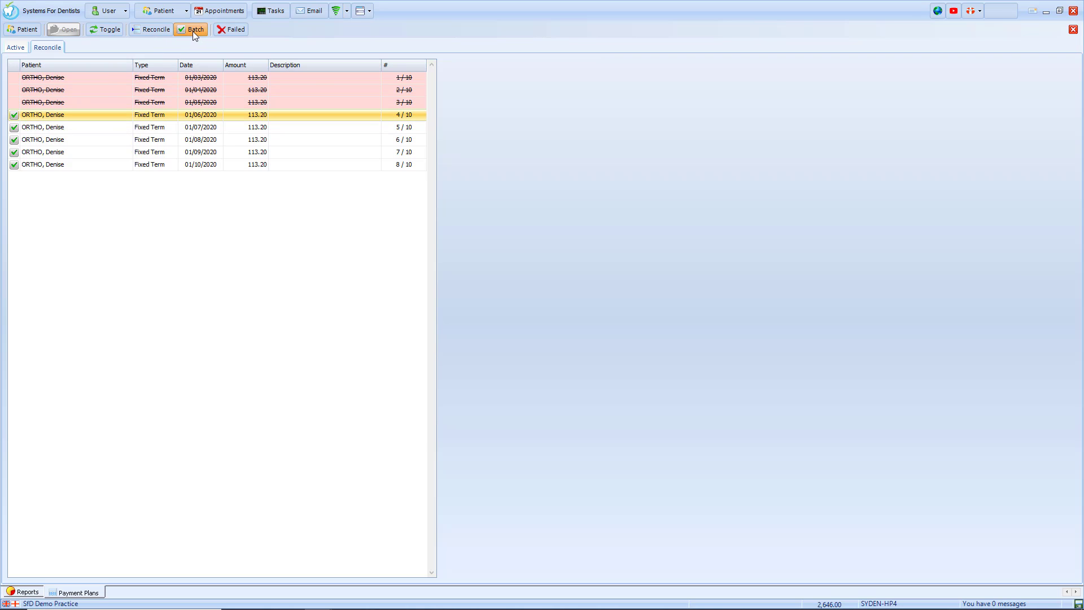
Mark the 01/06/2020 instalment as failed, batch-process the remaining instalments, then close Payment Plans.
click(192, 31)
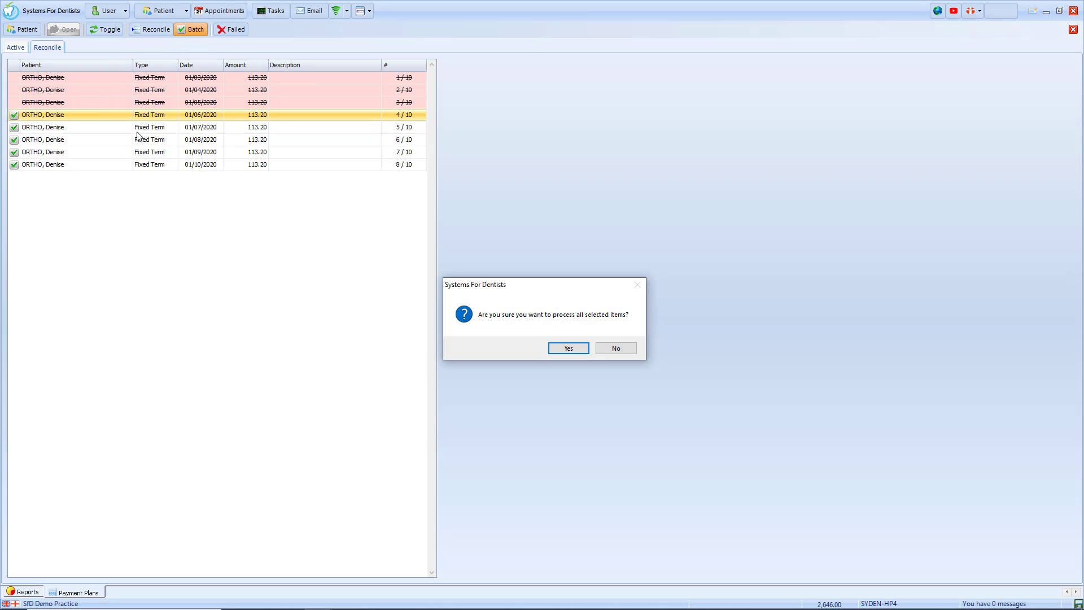
click(620, 350)
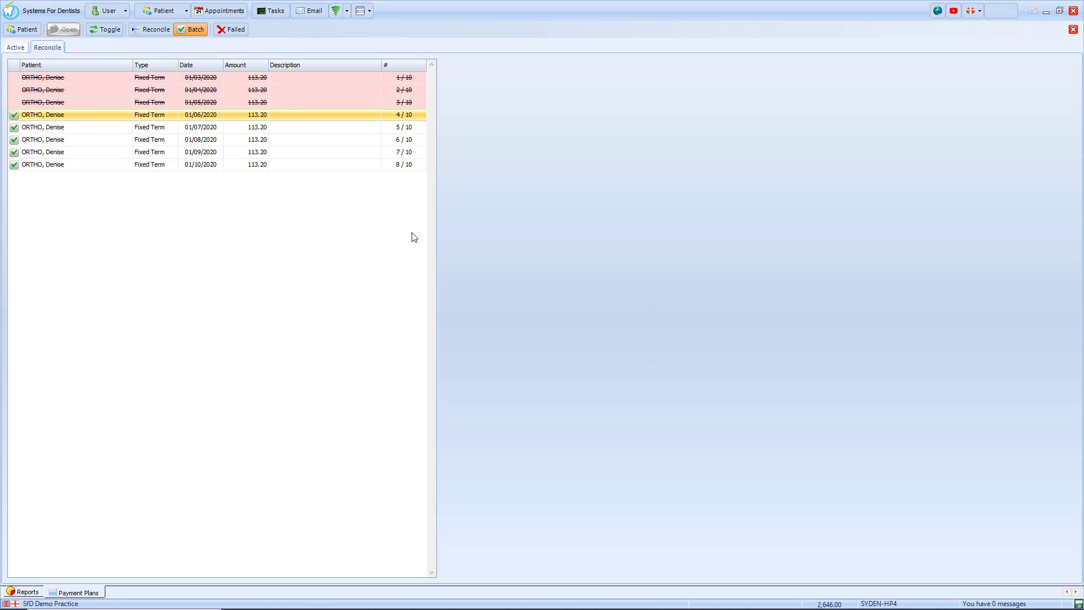
click(234, 31)
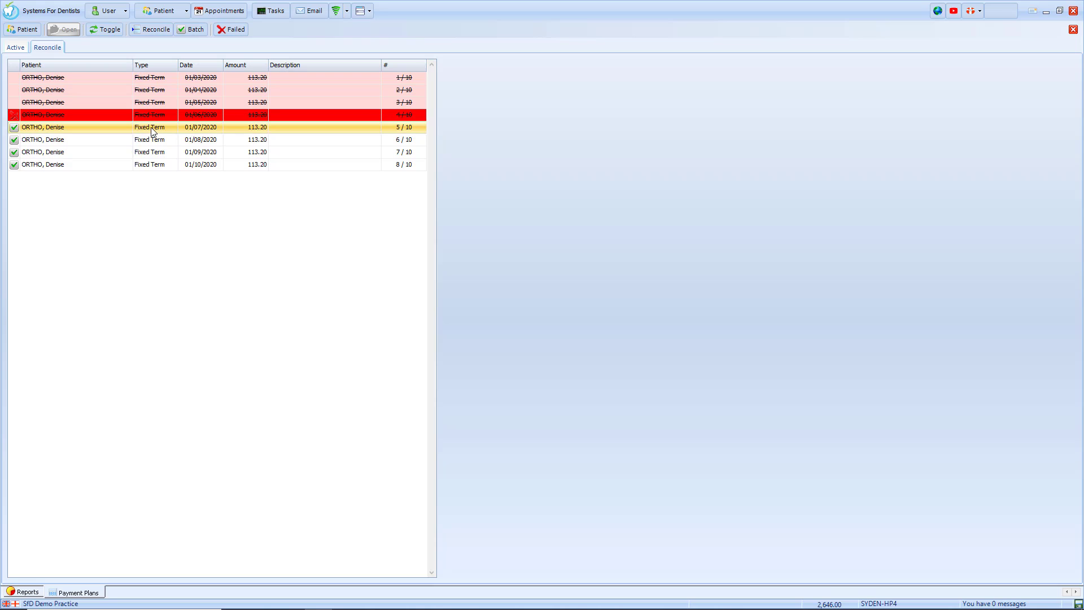
click(183, 34)
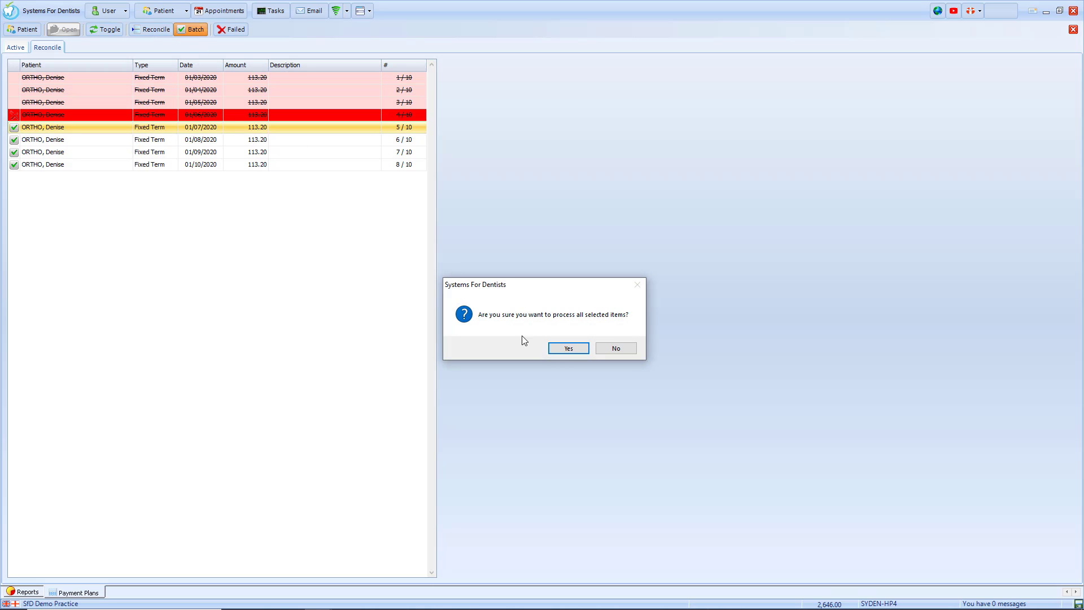
click(566, 350)
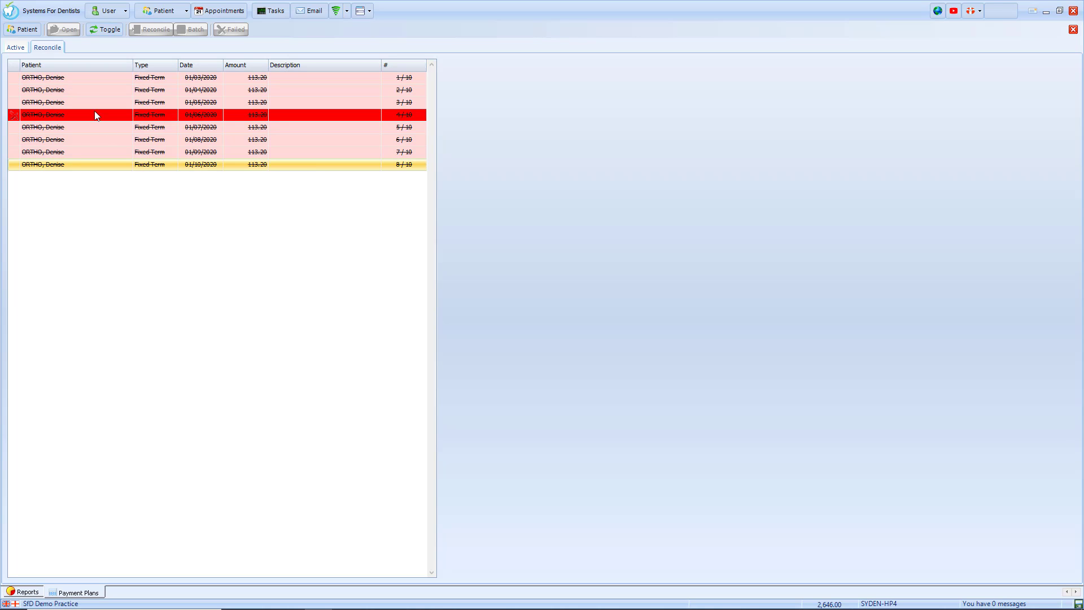
click(17, 47)
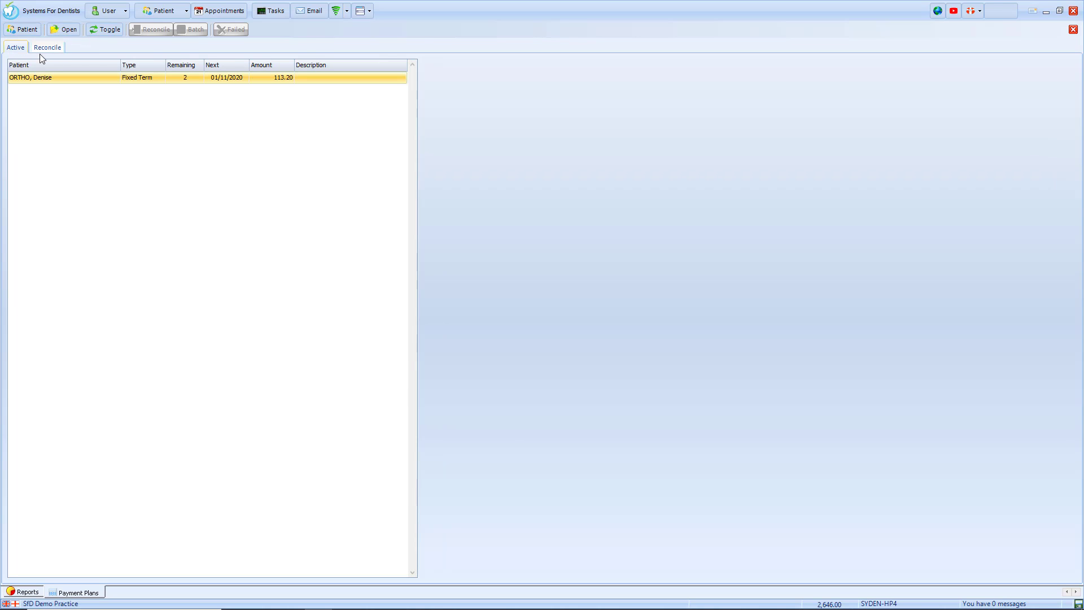
click(1073, 30)
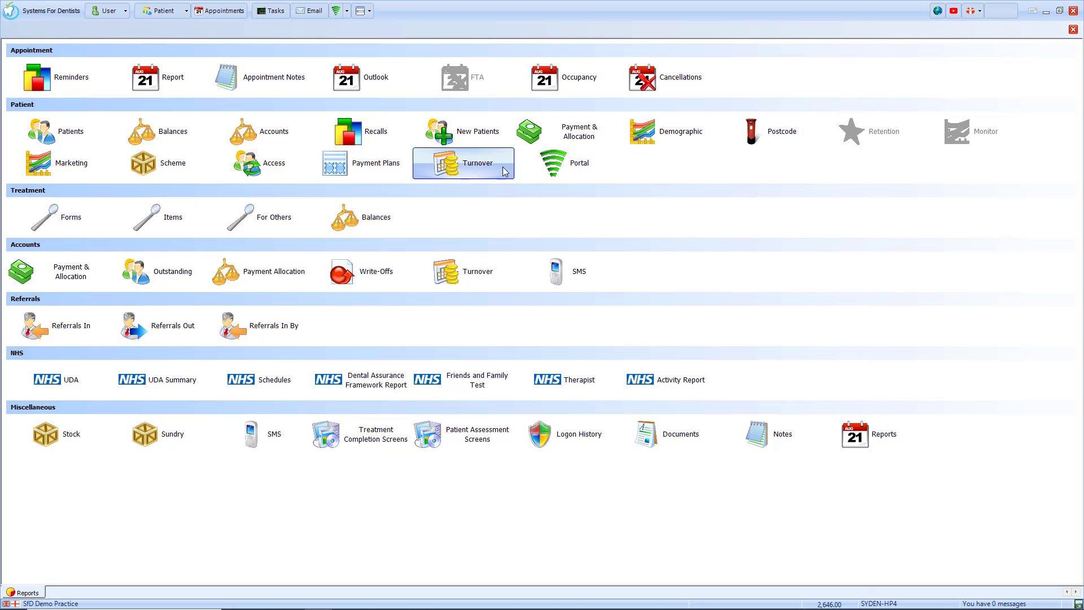
Run Patient Turnover for all dates (1,828.15 total), keeping Performer and Scheme on all, then close it.
click(486, 175)
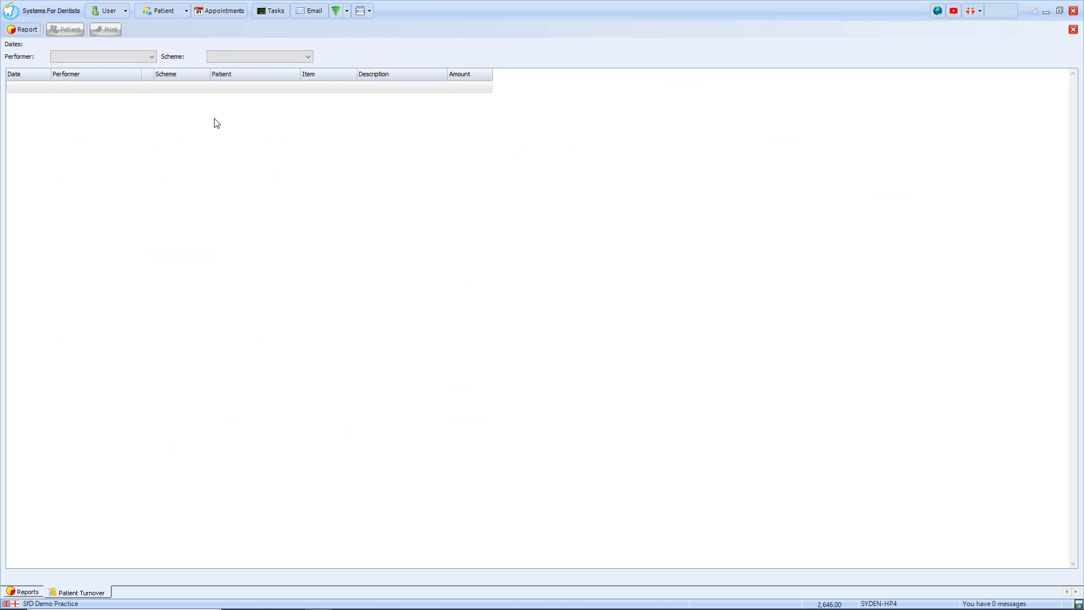
click(26, 35)
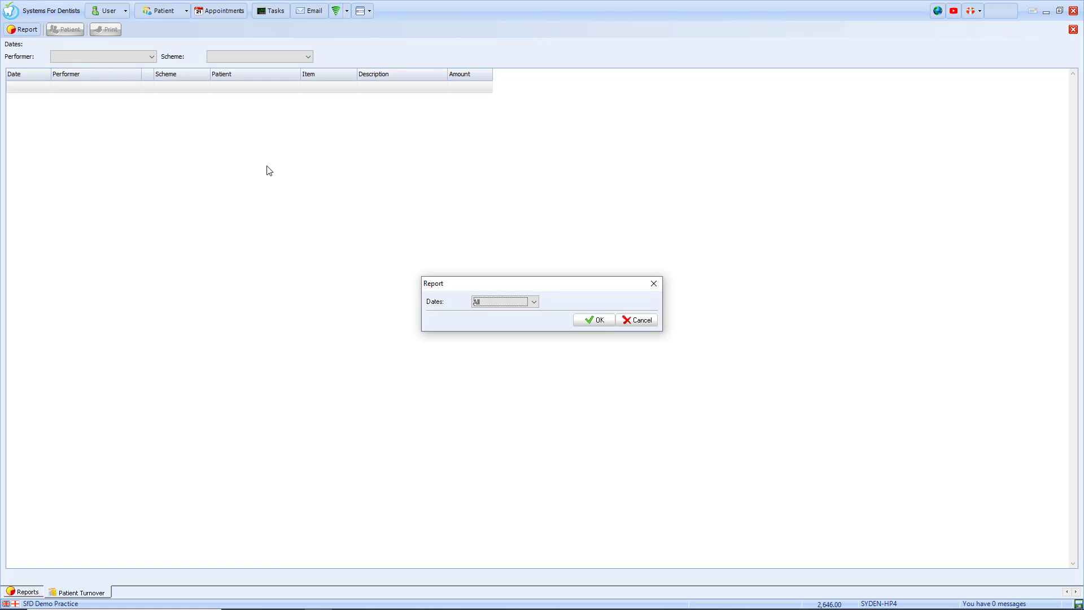
click(589, 320)
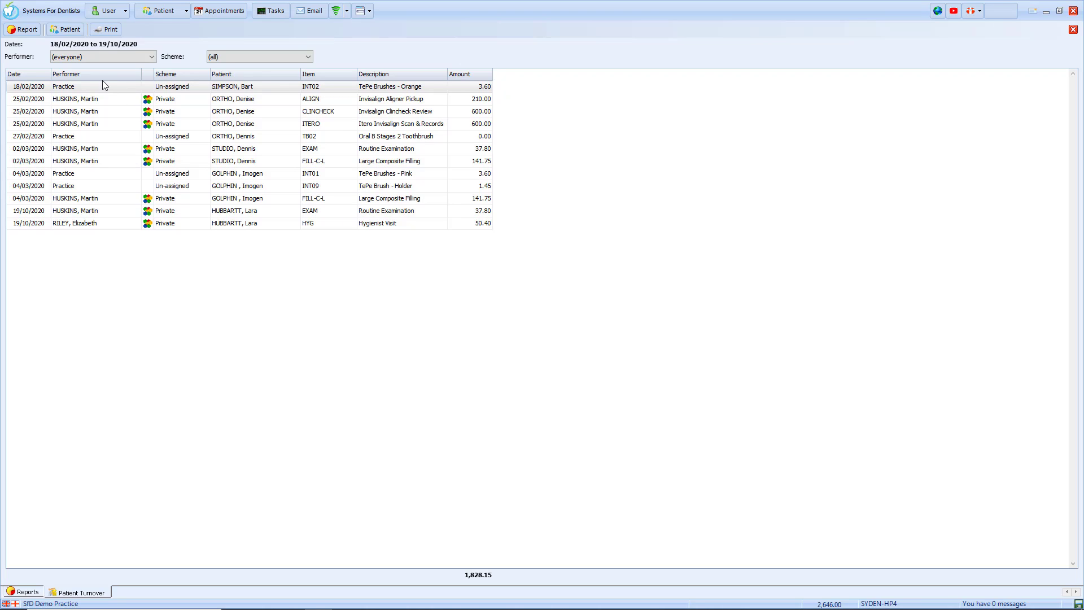
click(93, 59)
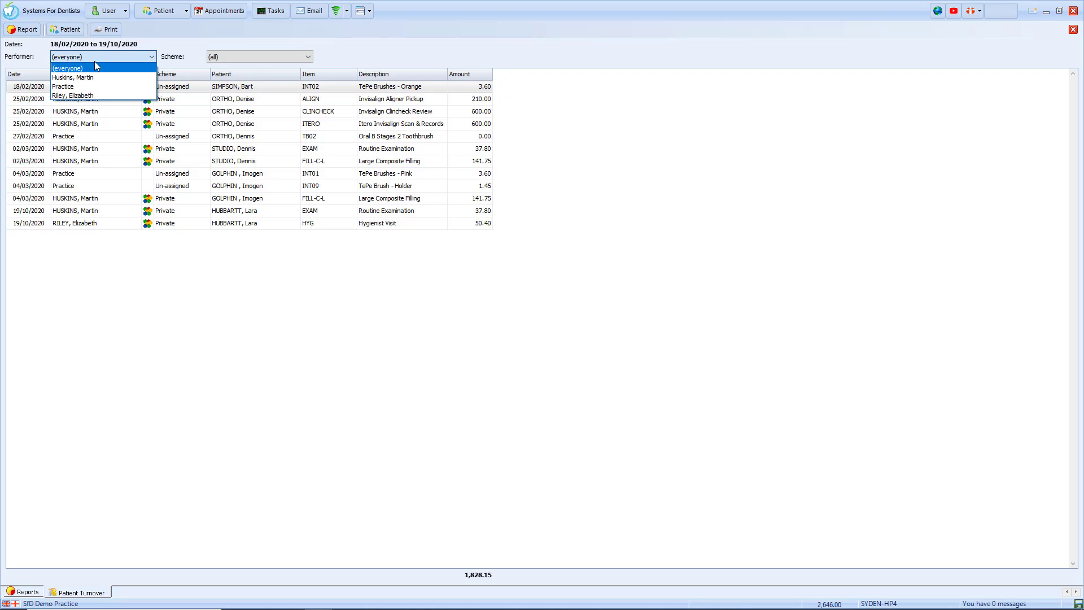
click(91, 68)
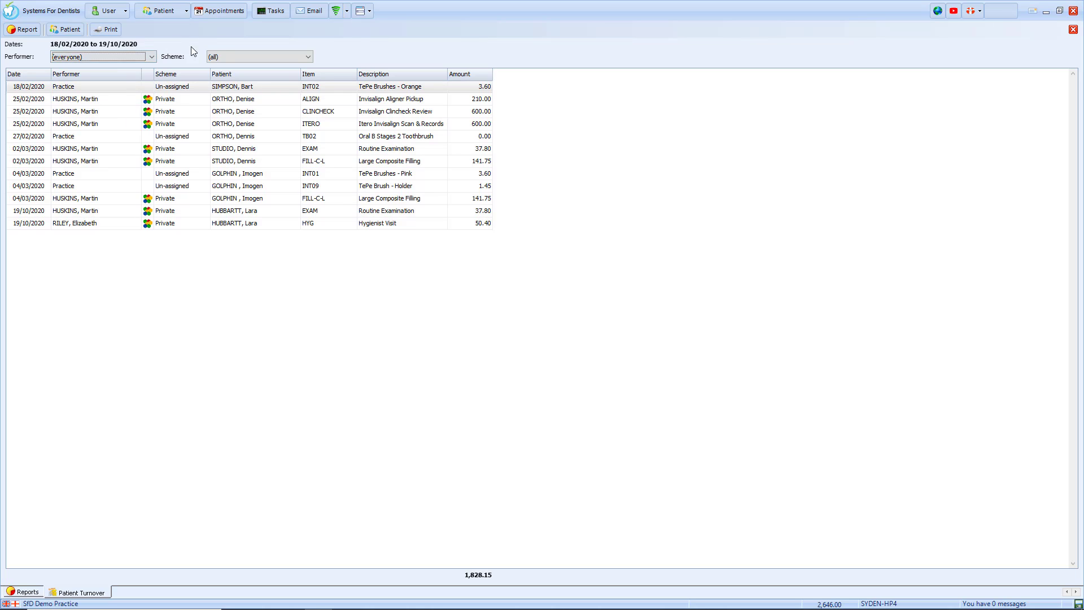
click(231, 54)
click(232, 54)
click(1072, 30)
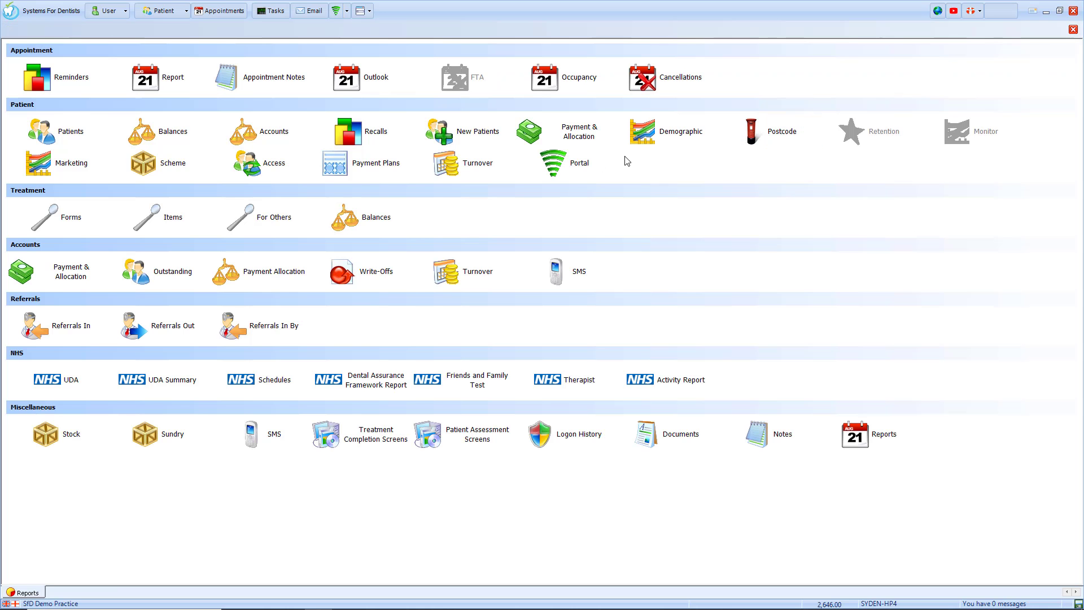